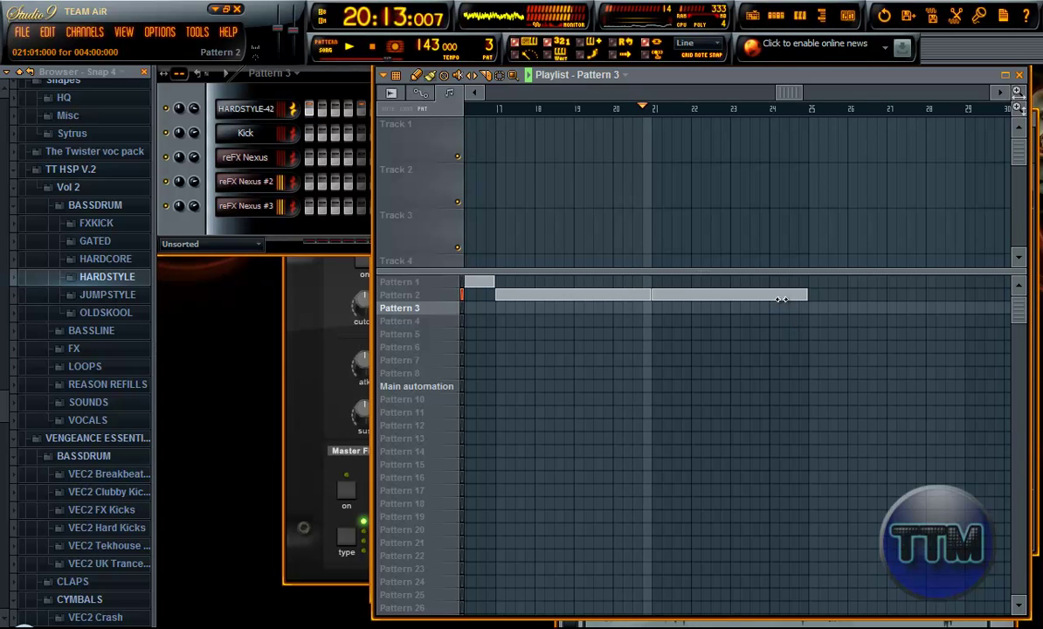
- Place another Pattern 2 clip in the playlist at bar 25, directly after the existing Pattern 2 clips
left_click_drag(791, 93, 832, 103)
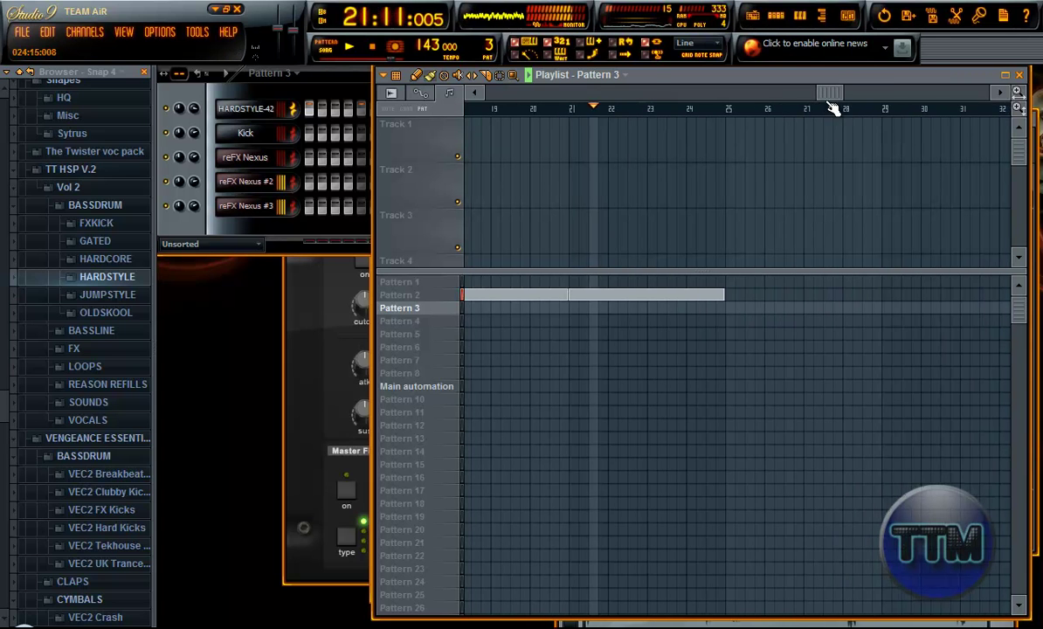
left_click(732, 297)
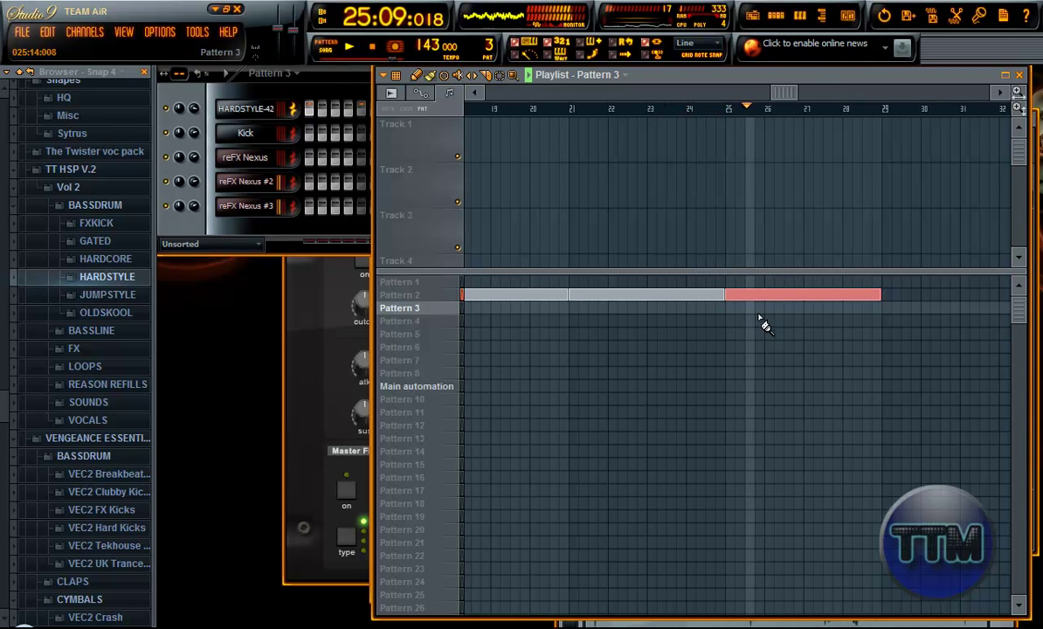
left_click_drag(782, 93, 818, 95)
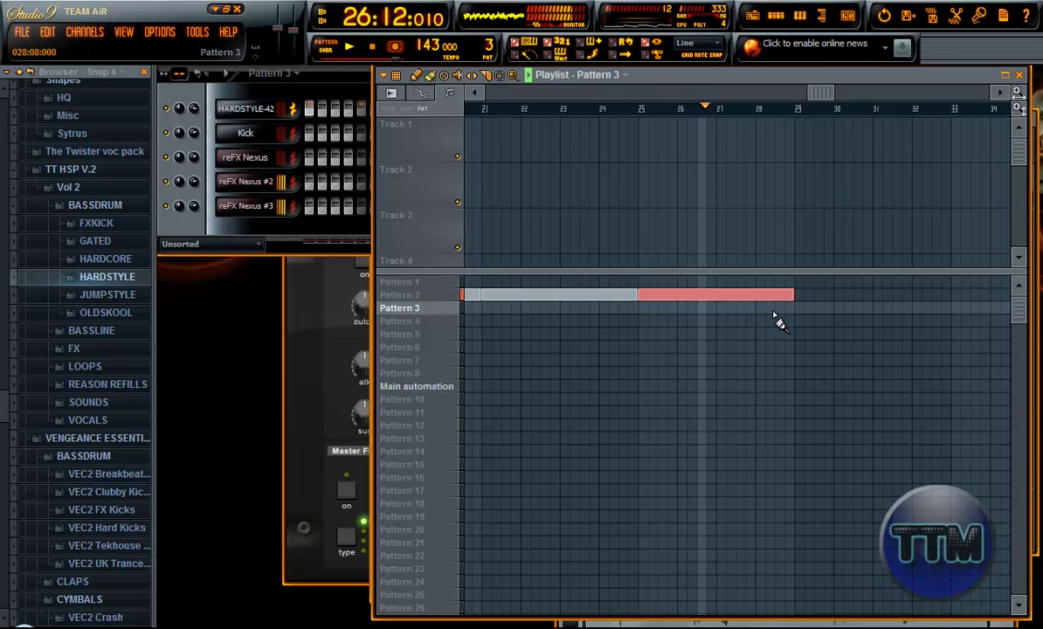
left_click(803, 295)
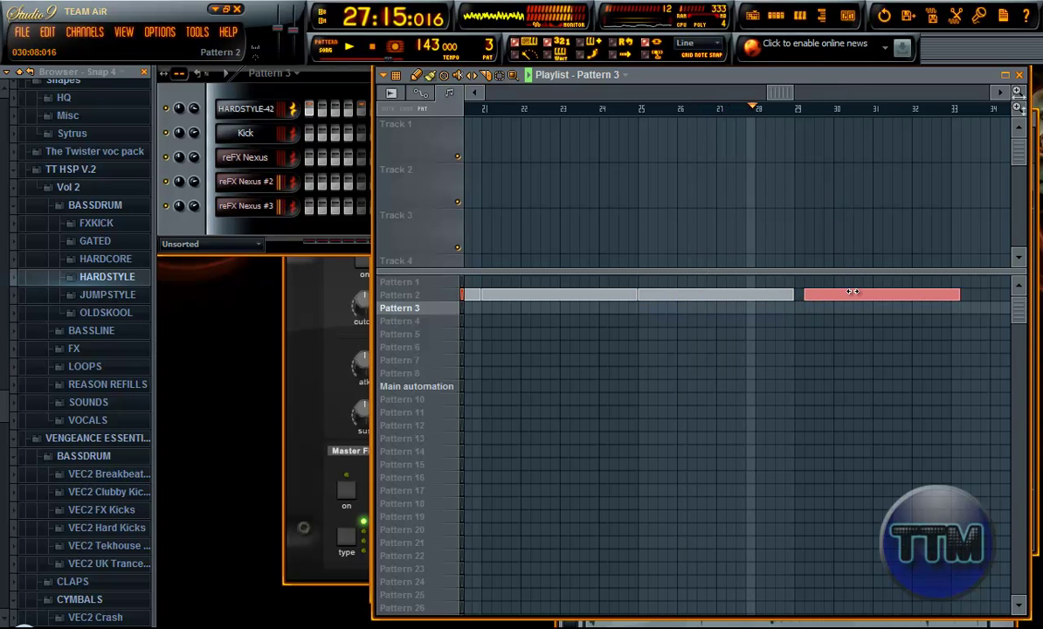
left_click_drag(780, 92, 824, 116)
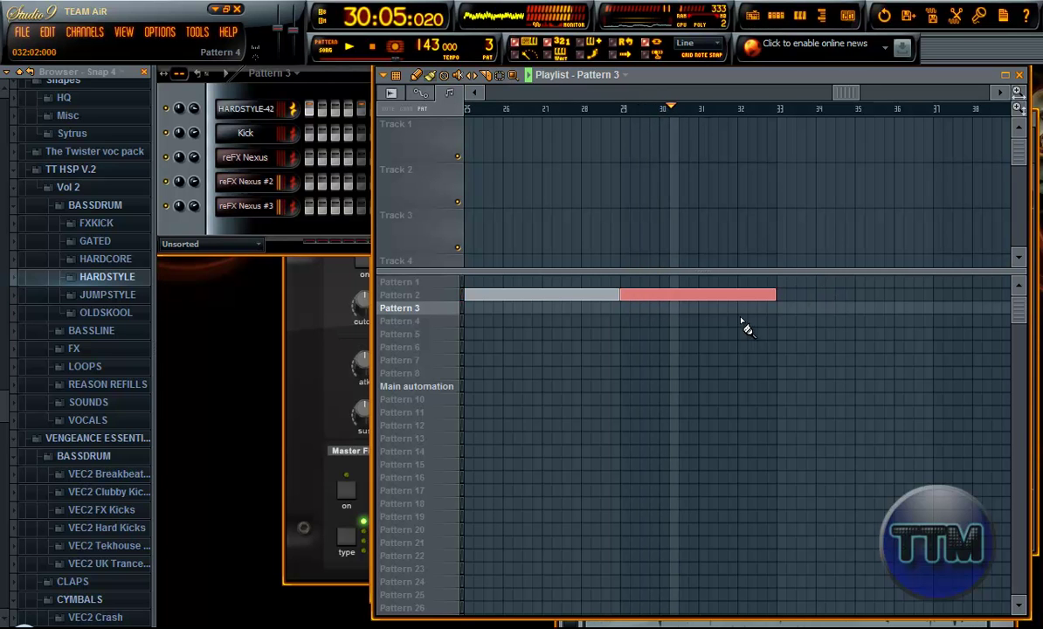
key("space")
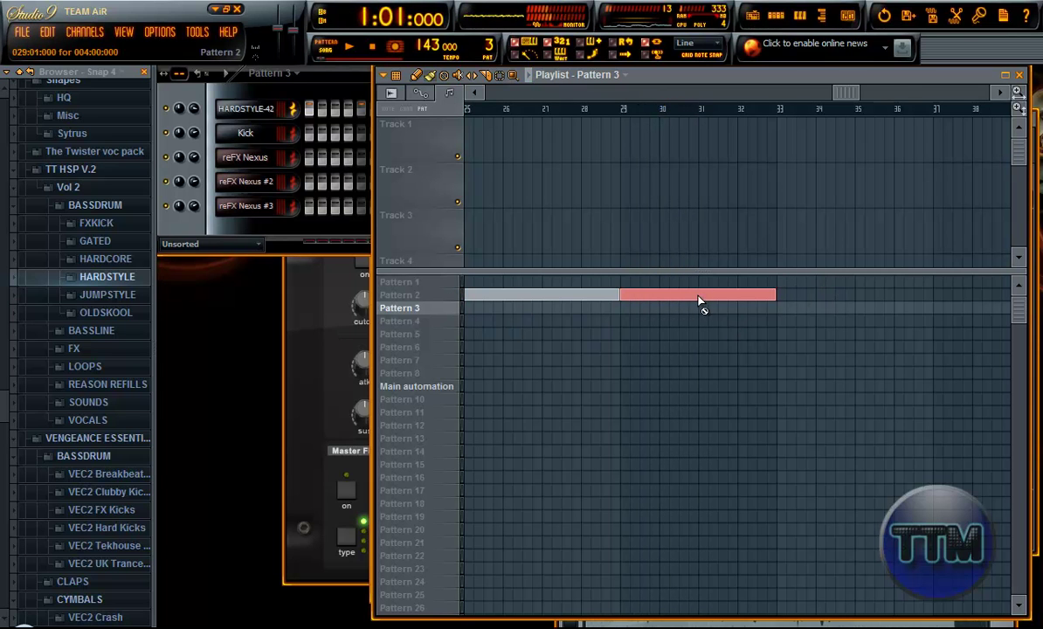
right_click(697, 295)
- Select and copy the reFX Nexus #2 melody notes of Pattern 2 in the piano roll, and return to the playlist
left_click(427, 295)
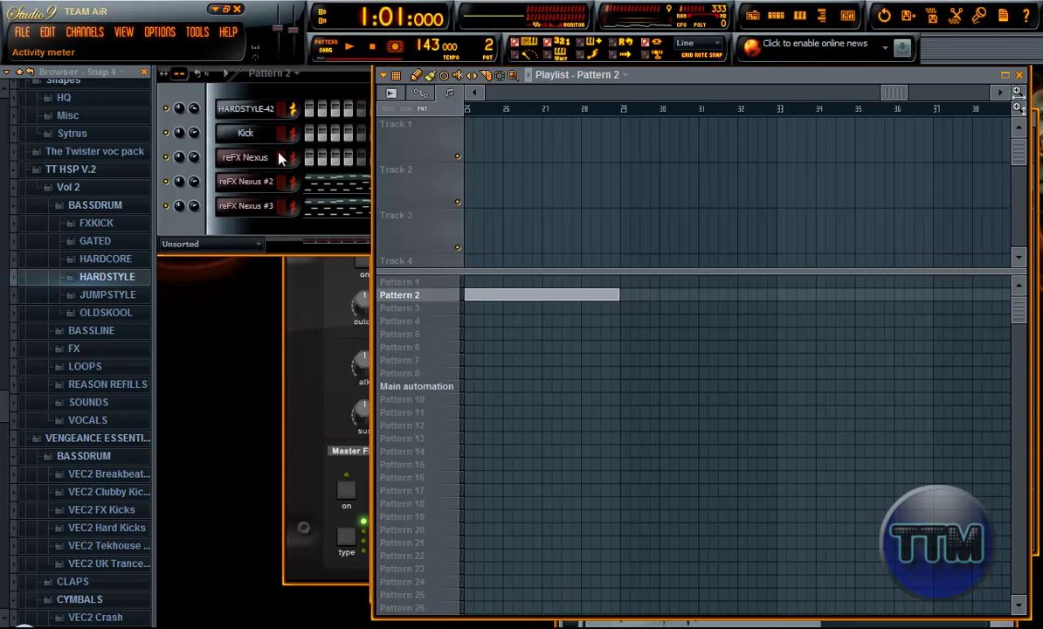
left_click(320, 181)
scroll(603, 437, "down", 3)
left_click_drag(599, 479, 50, 180)
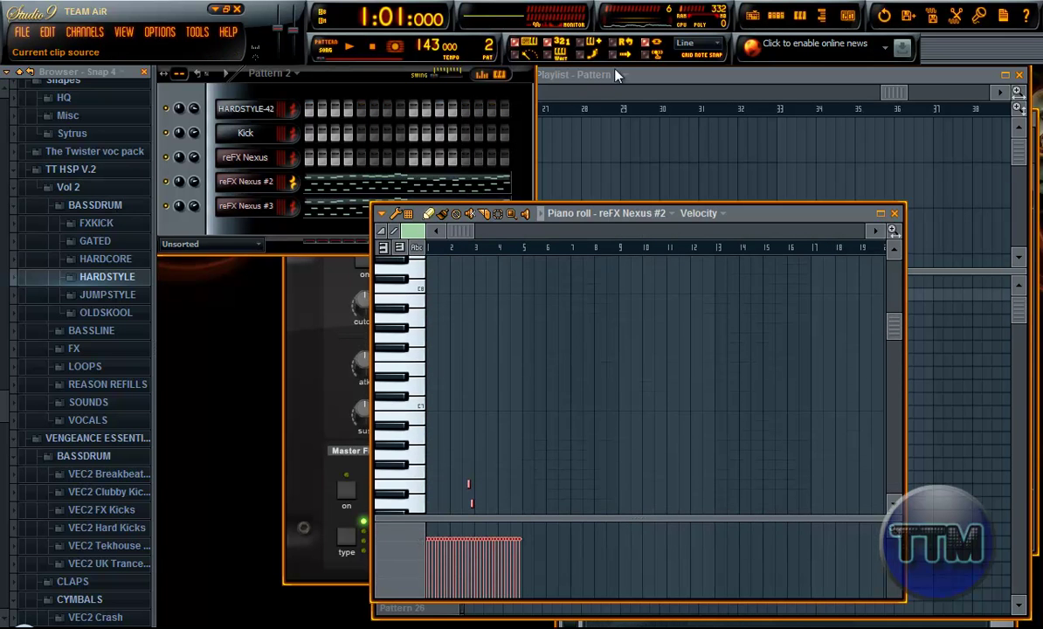
left_click(408, 94)
left_click(831, 85)
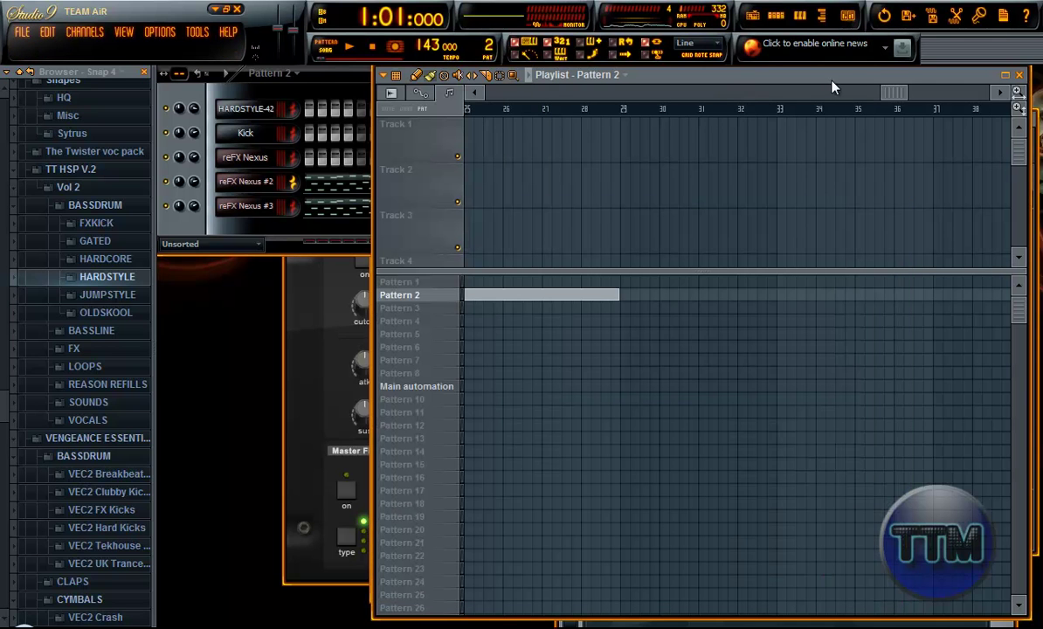
- Switch to the empty Pattern 4 and paste the copied melody into the piano roll of reFX Nexus #2
left_click(407, 309)
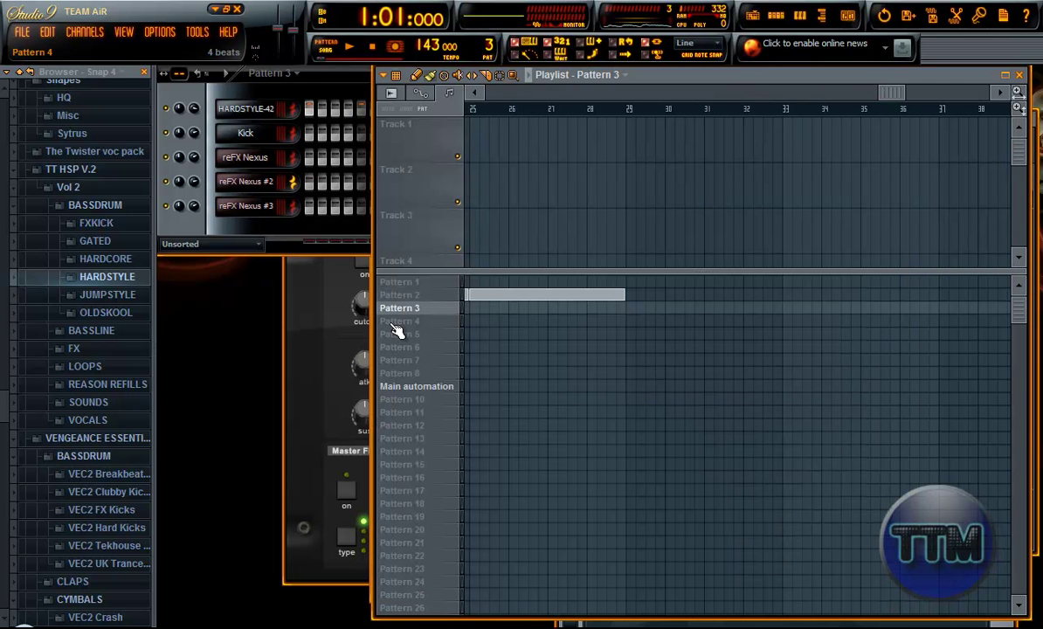
left_click(399, 323)
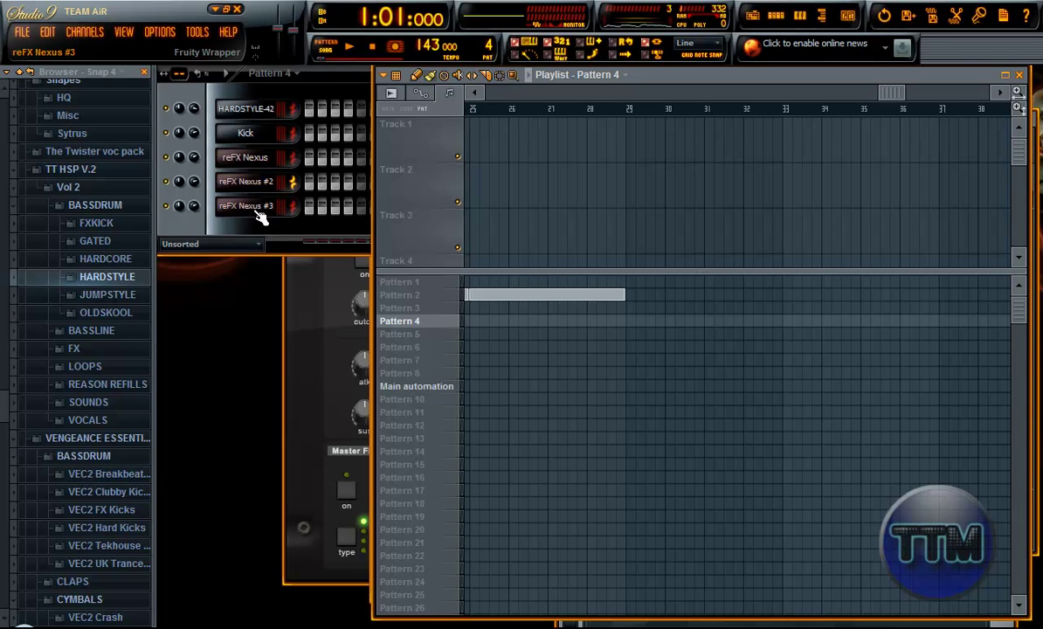
right_click(242, 179)
left_click(305, 181)
right_click(252, 179)
left_click(328, 182)
right_click(250, 159)
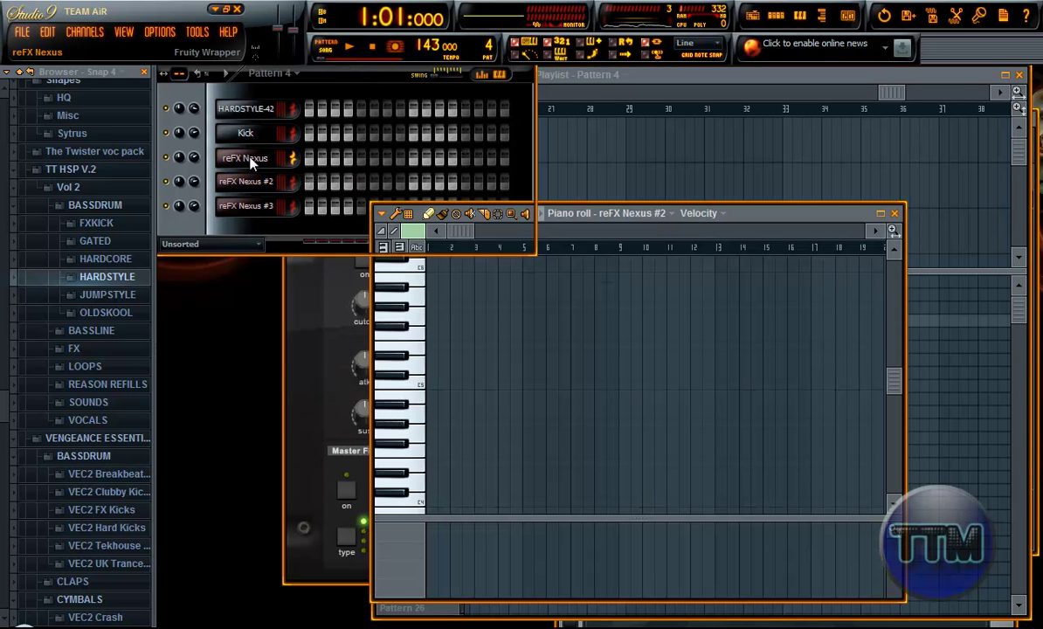
right_click(252, 159)
left_click(252, 186)
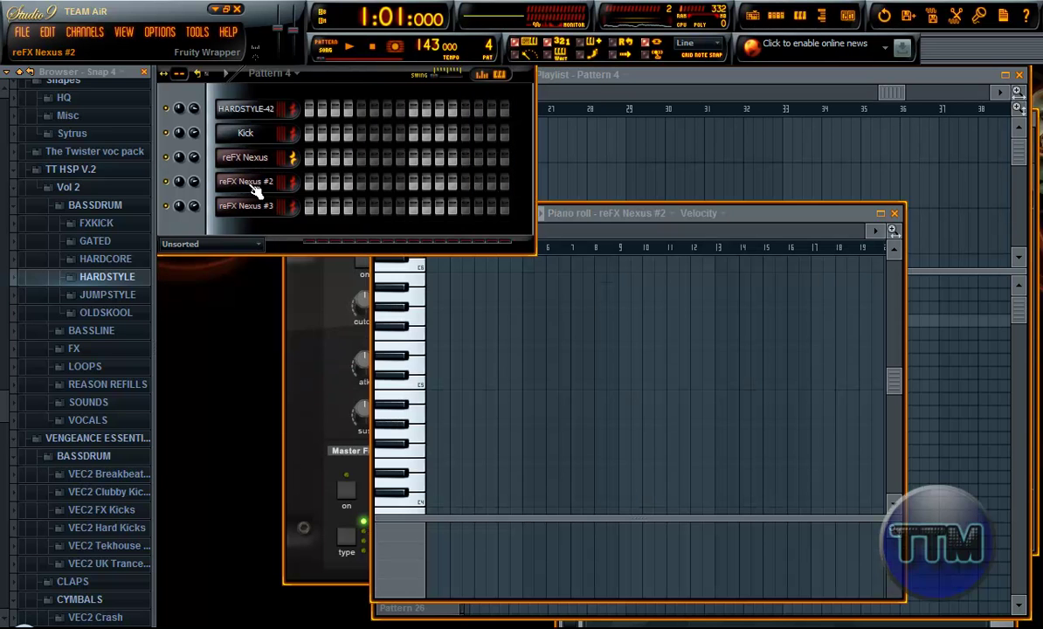
left_click(676, 211)
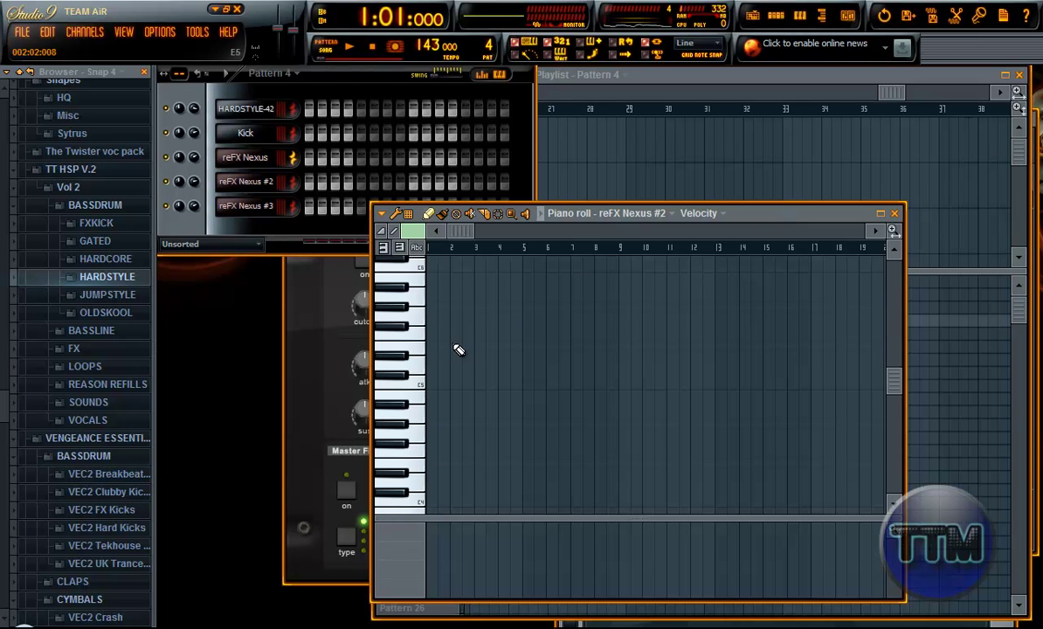
key("ctrl+v")
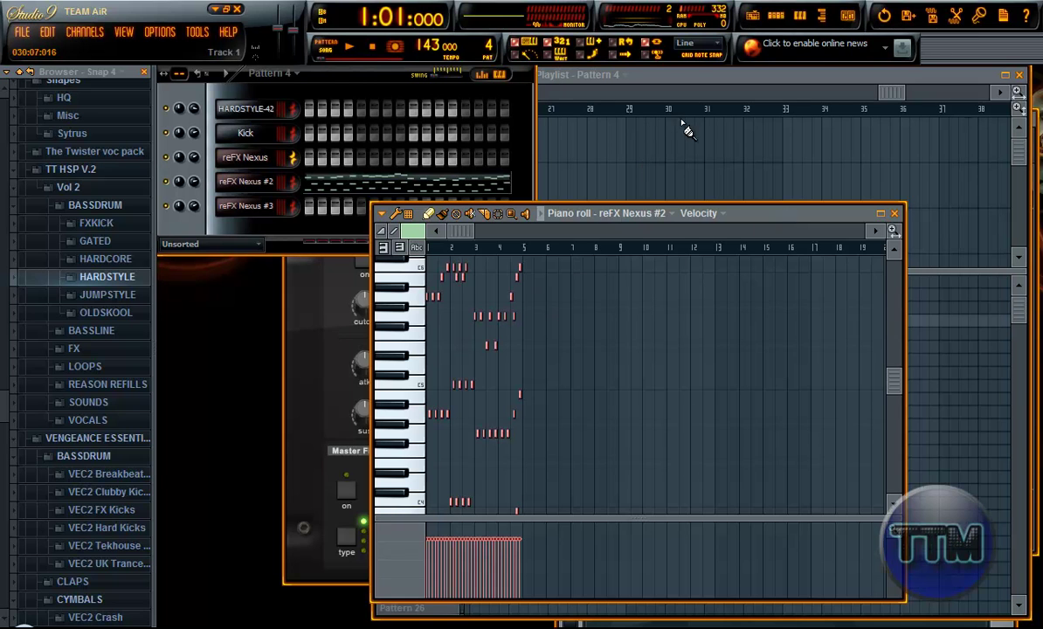
- Paste the same melody into the piano roll of the reFX Nexus channel in Pattern 4
left_click(685, 88)
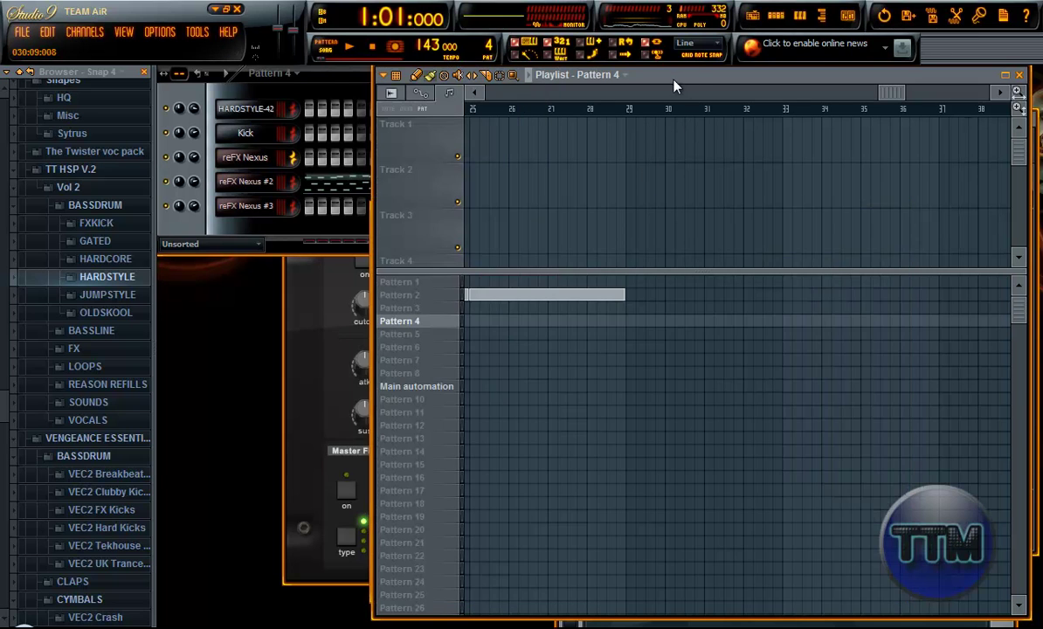
right_click(268, 179)
left_click(292, 158)
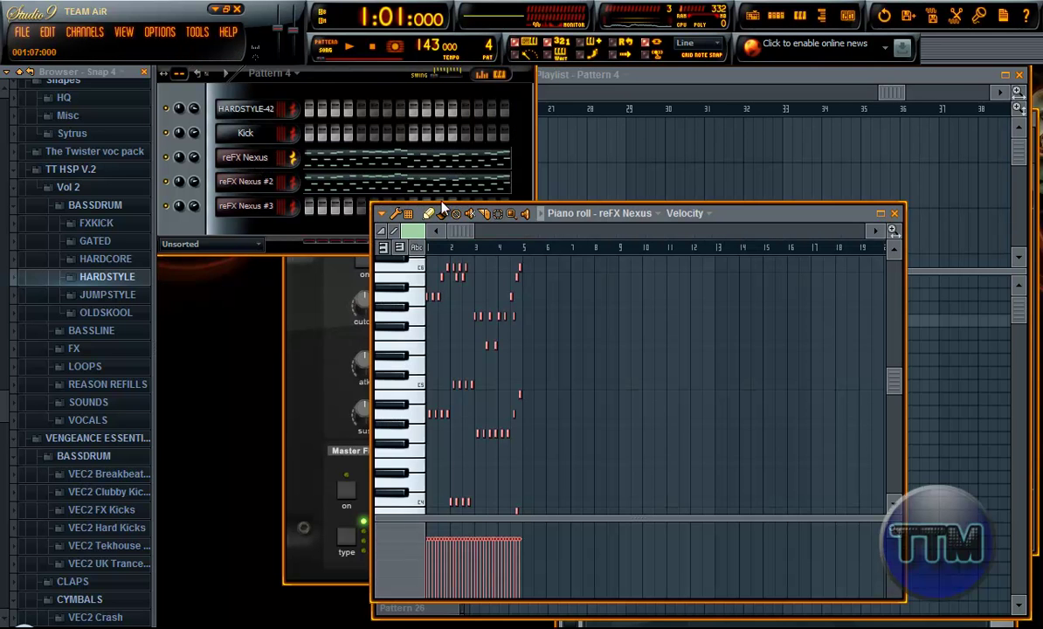
scroll(639, 362, "down", 2)
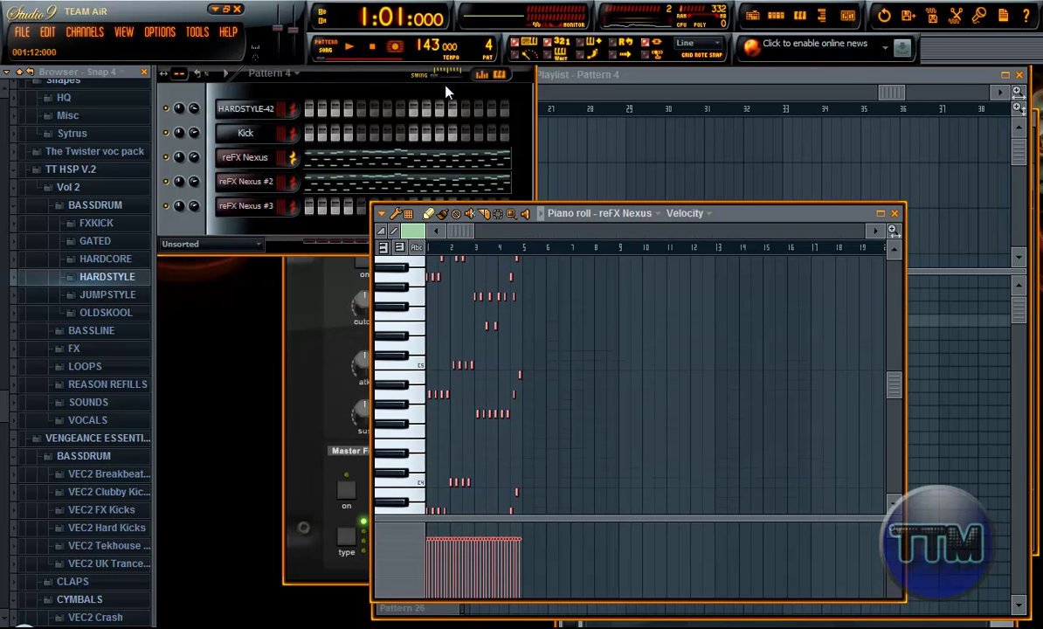
- Place a Pattern 4 clip in the playlist at bar 29, where the last Pattern 2 clip ends
left_click(731, 86)
left_click(633, 321)
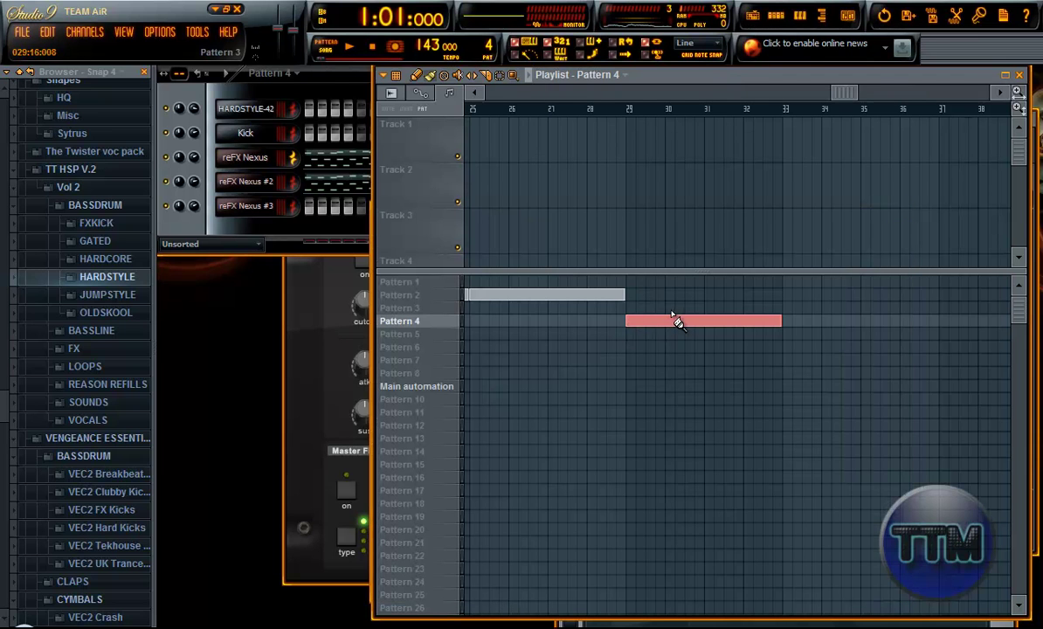
- Collapse the Vol 2 folder of TT HSP V.2 in the sample browser
left_click(197, 84)
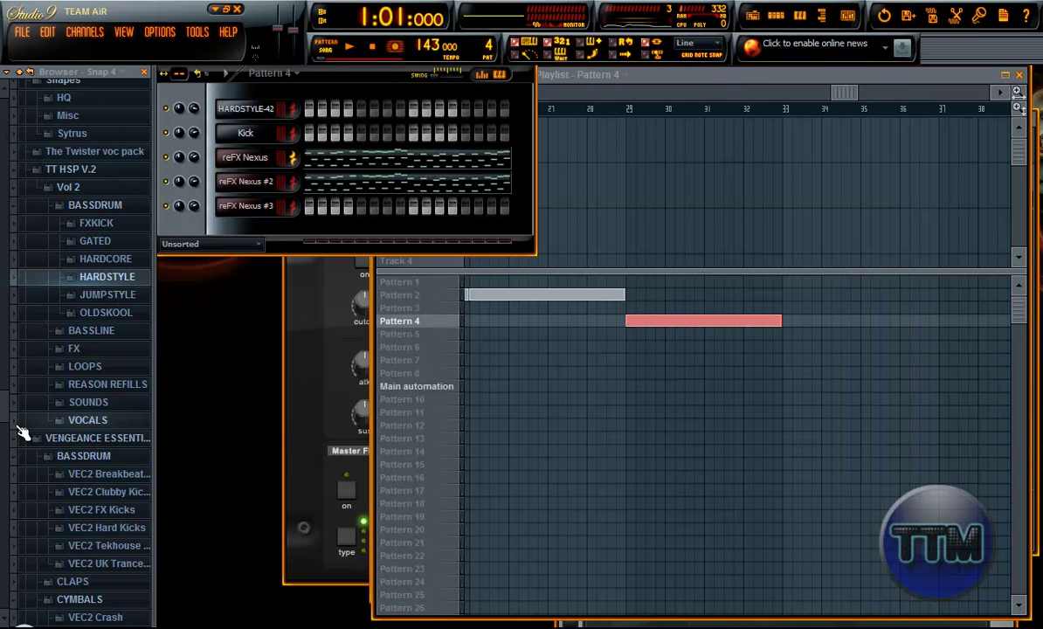
scroll(109, 233, "up", 1)
left_click(69, 210)
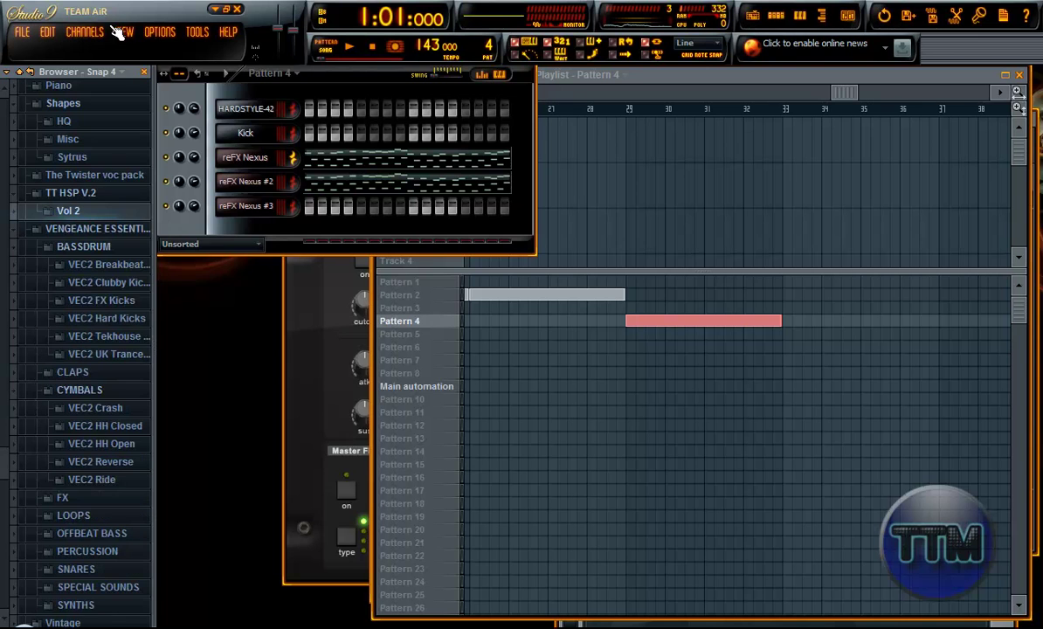
- Open the mixer and load Fruity Fast LP into the first effect slot of the Master track
left_click(123, 32)
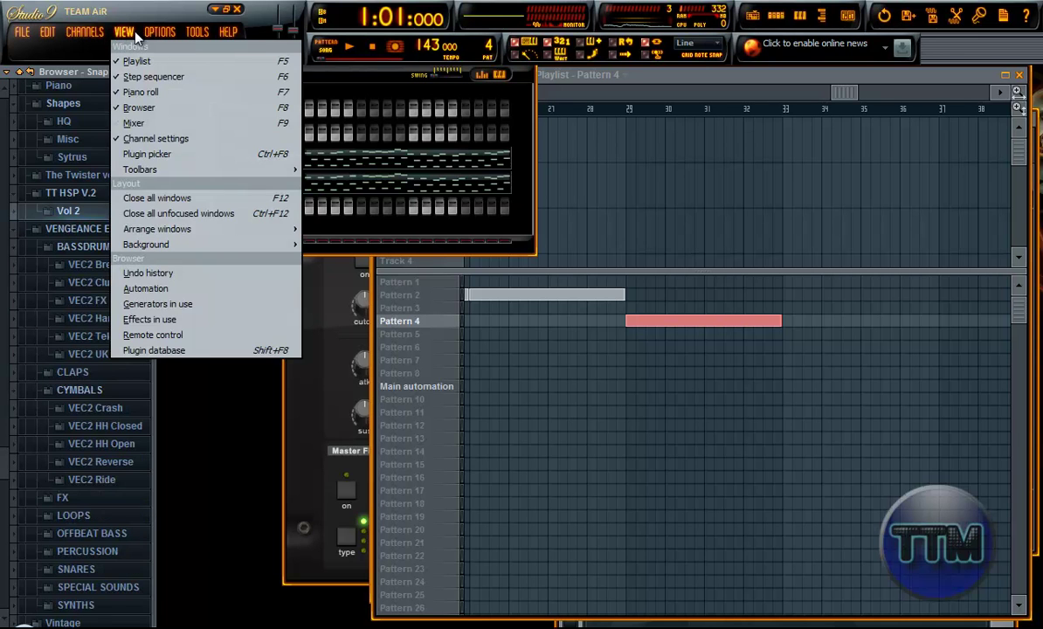
left_click(139, 119)
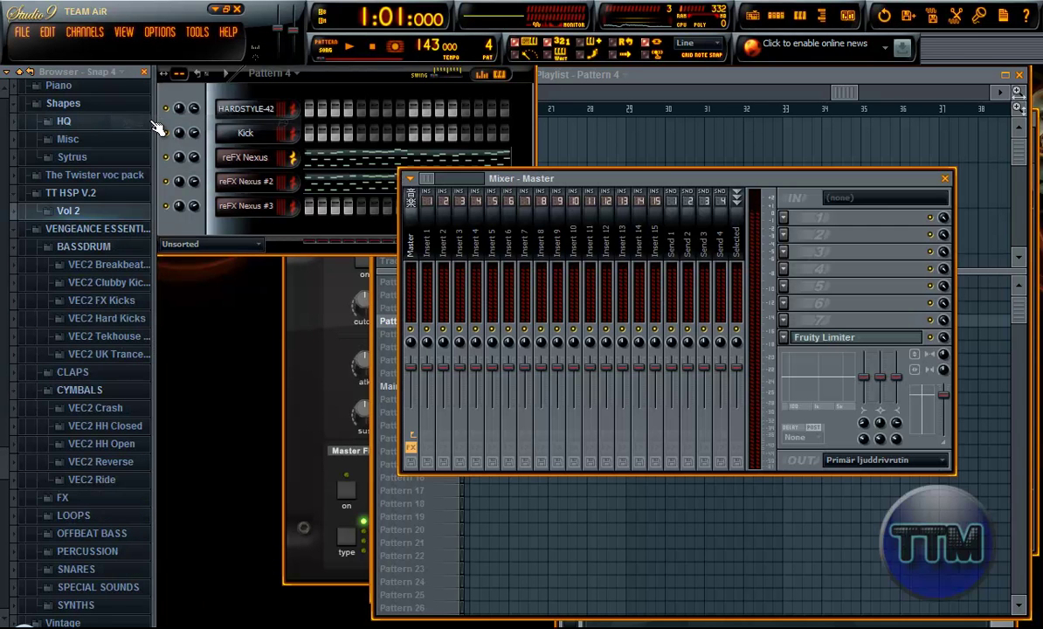
left_click(427, 212)
left_click(416, 234)
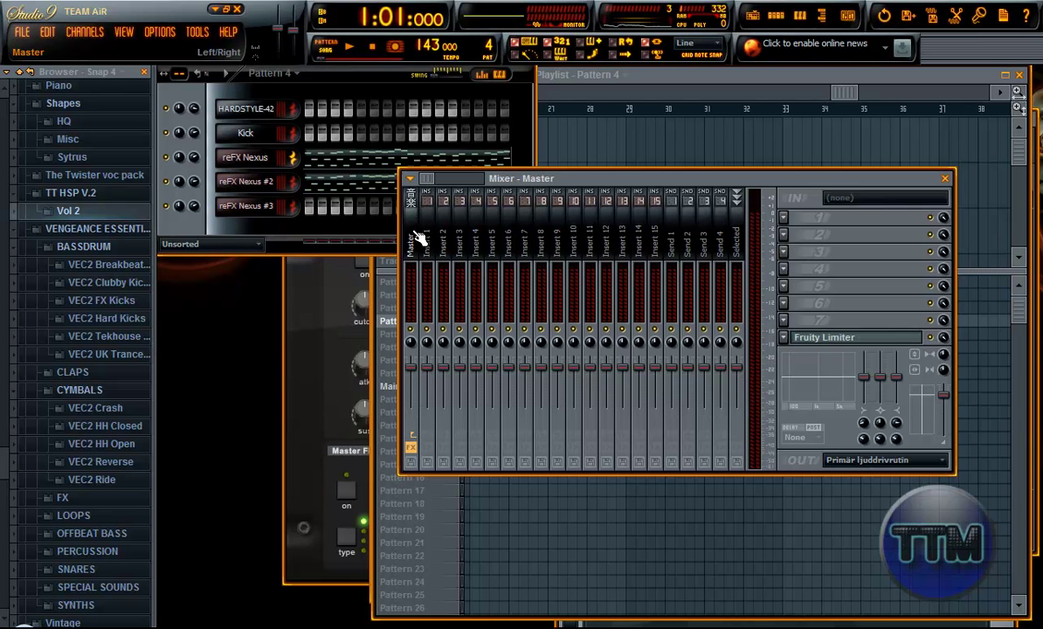
left_click(784, 219)
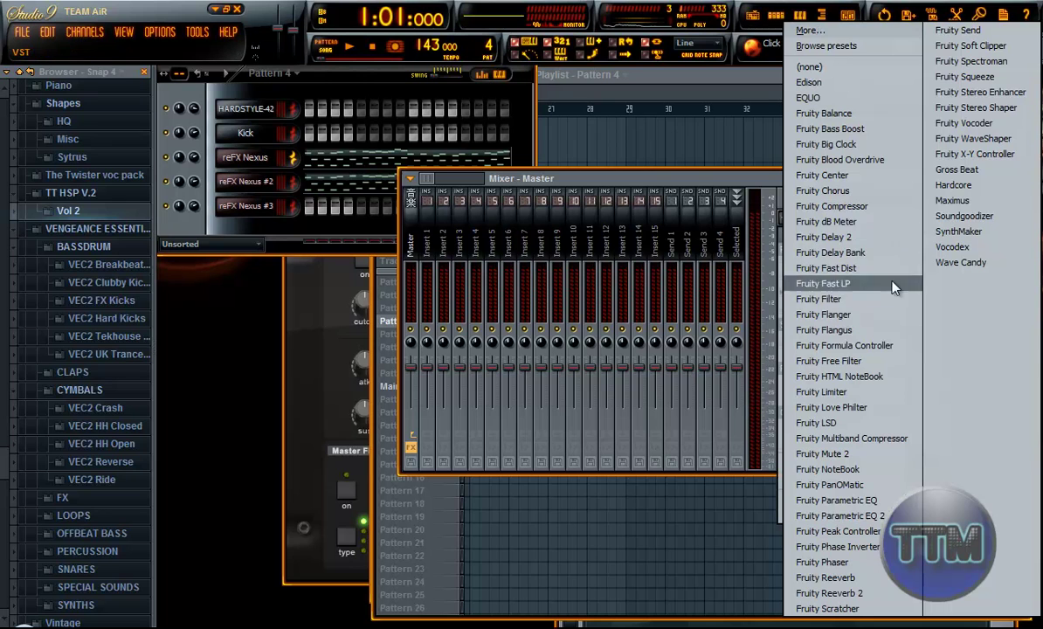
left_click(828, 287)
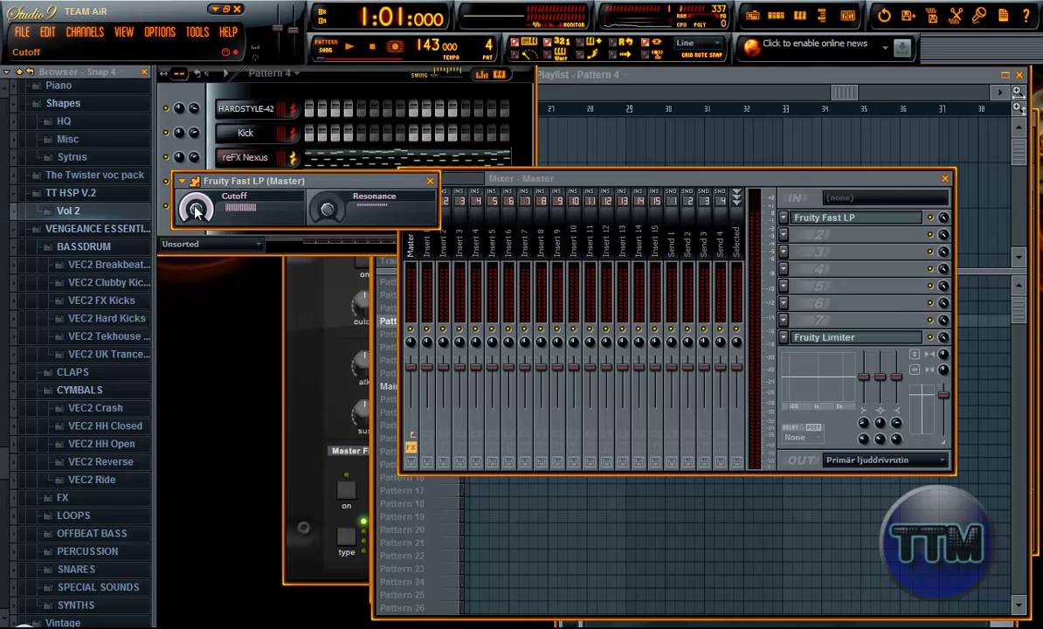
- Create an automation clip for the cutoff of Fruity Fast LP and bring the playlist to the front
right_click(196, 210)
left_click(249, 303)
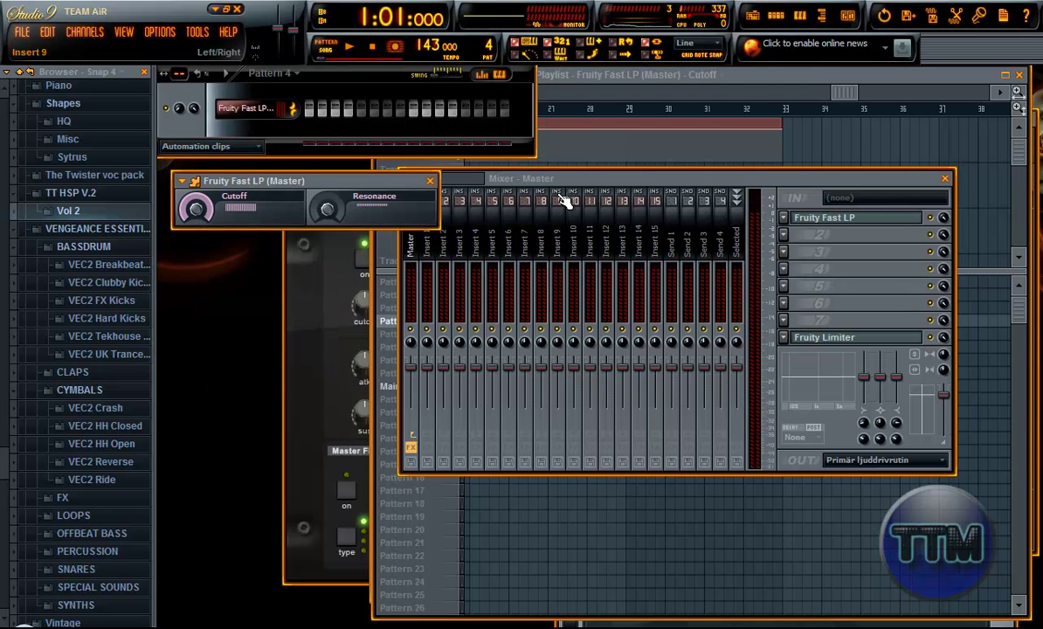
left_click(732, 81)
- Shorten the cutoff automation clip to four bars and position it at bar 29 on Track 1, above the Pattern 4 clip
left_click_drag(498, 146, 613, 146)
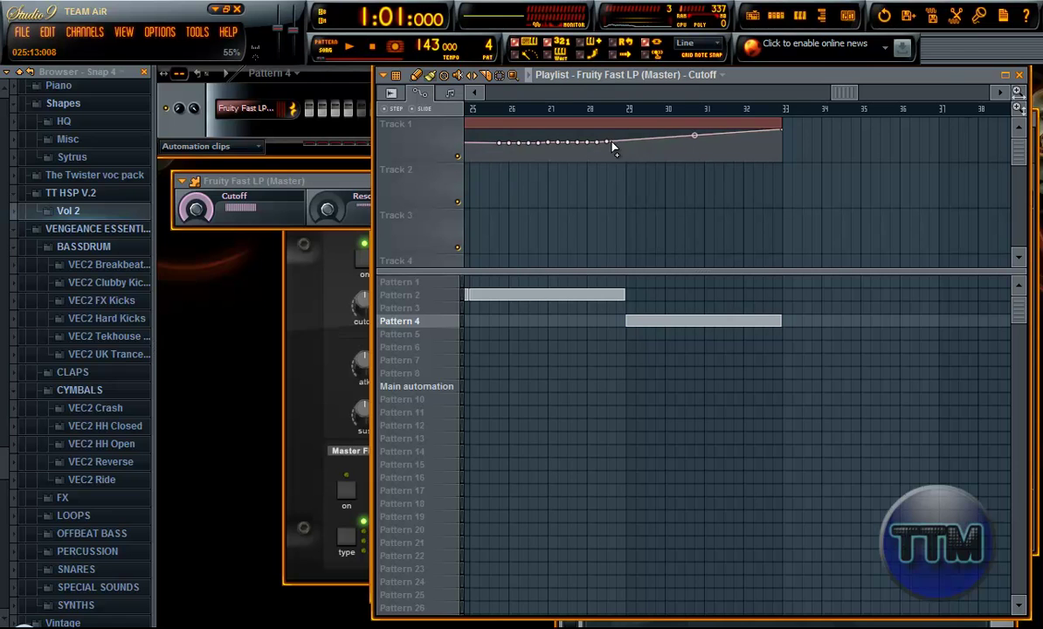
key("ctrl+z")
left_click_drag(519, 121, 875, 124)
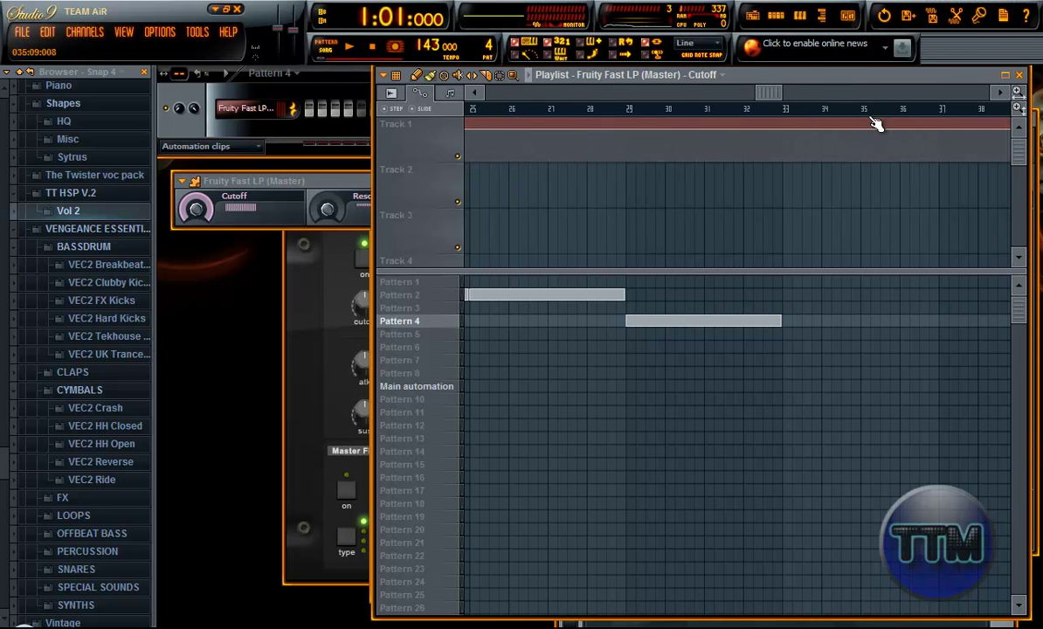
left_click_drag(625, 120, 692, 130)
scroll(769, 161, "down", 3)
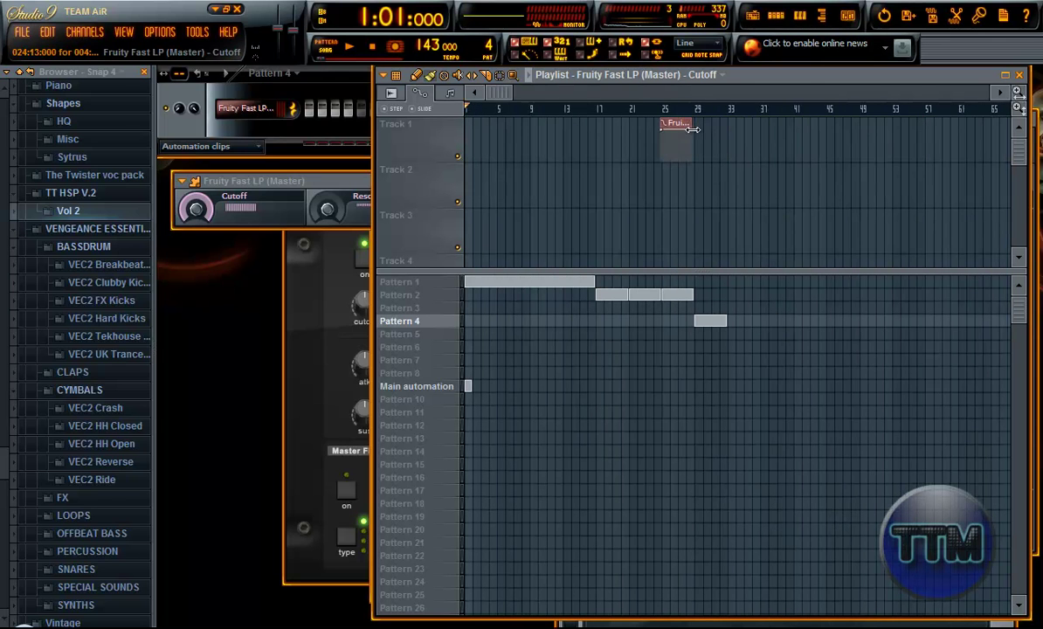
scroll(765, 157, "up", 3)
left_click_drag(623, 124, 675, 122)
scroll(675, 123, "up", 3)
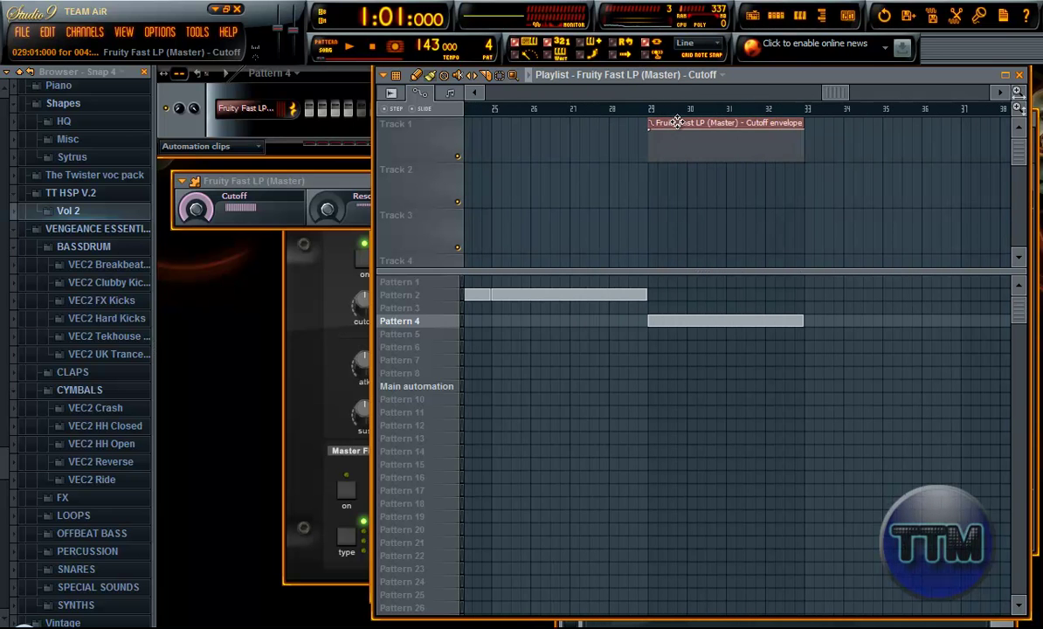
- Shape the cutoff envelope into a straight slope down to the lowest level at bar 33, playing the song from bar 27
left_click(604, 110)
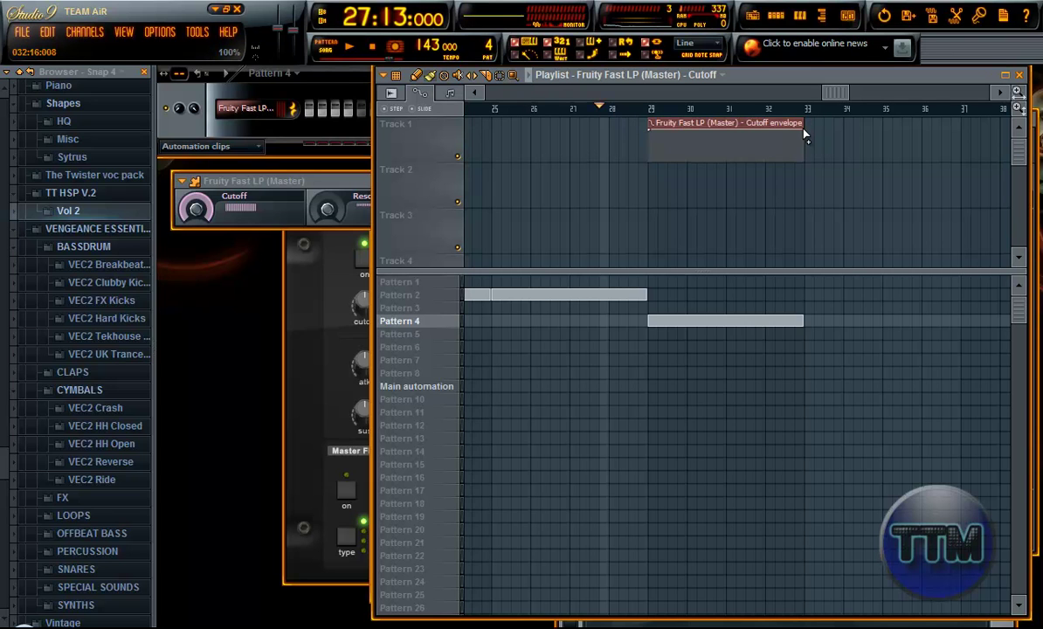
left_click_drag(805, 141, 814, 186)
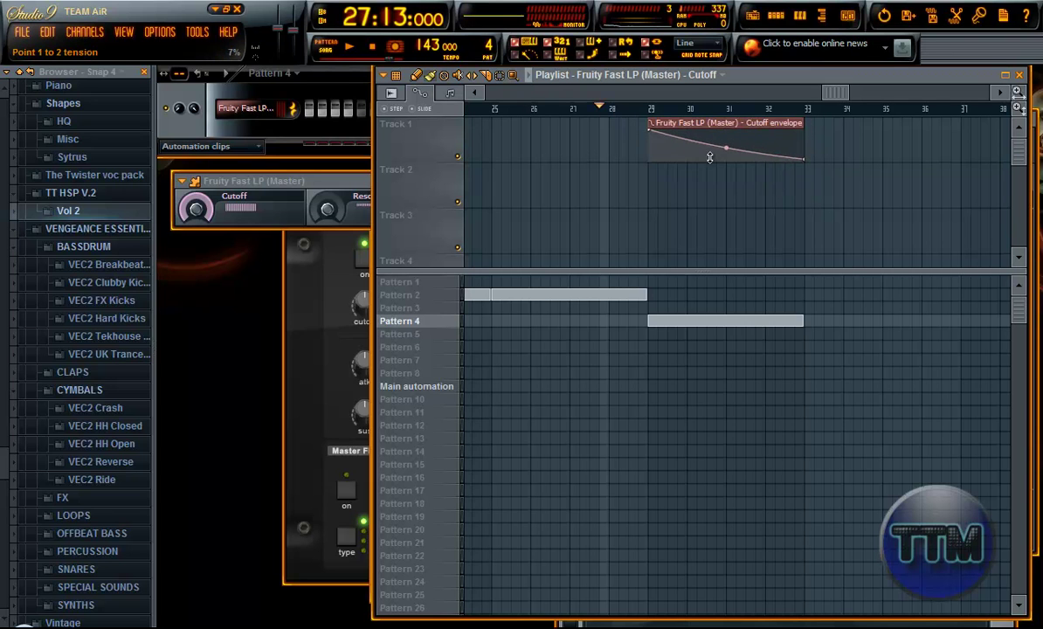
key("space")
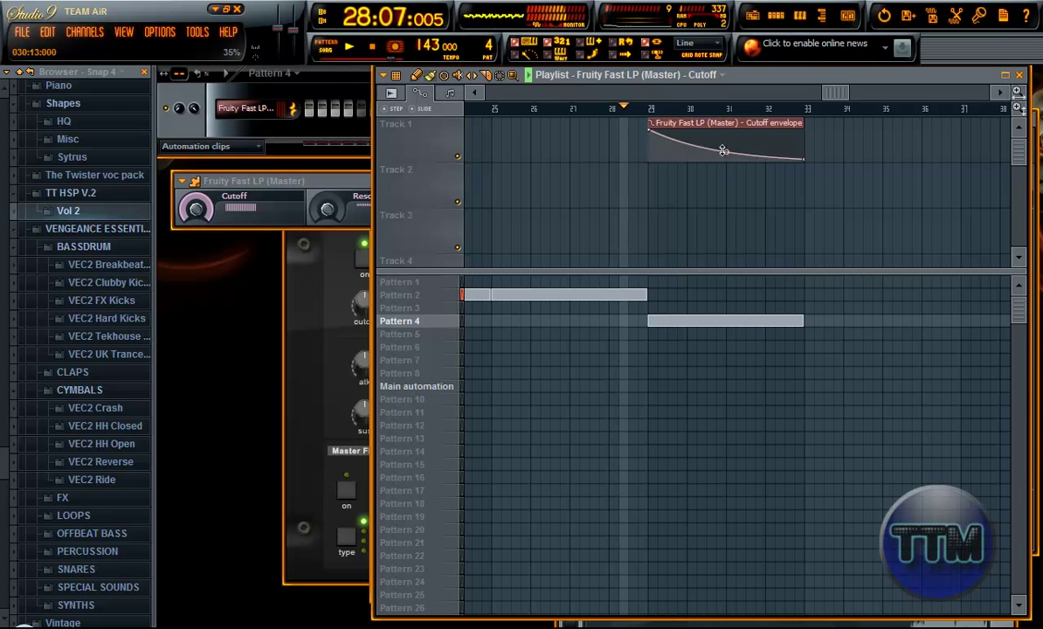
left_click_drag(726, 152, 726, 123)
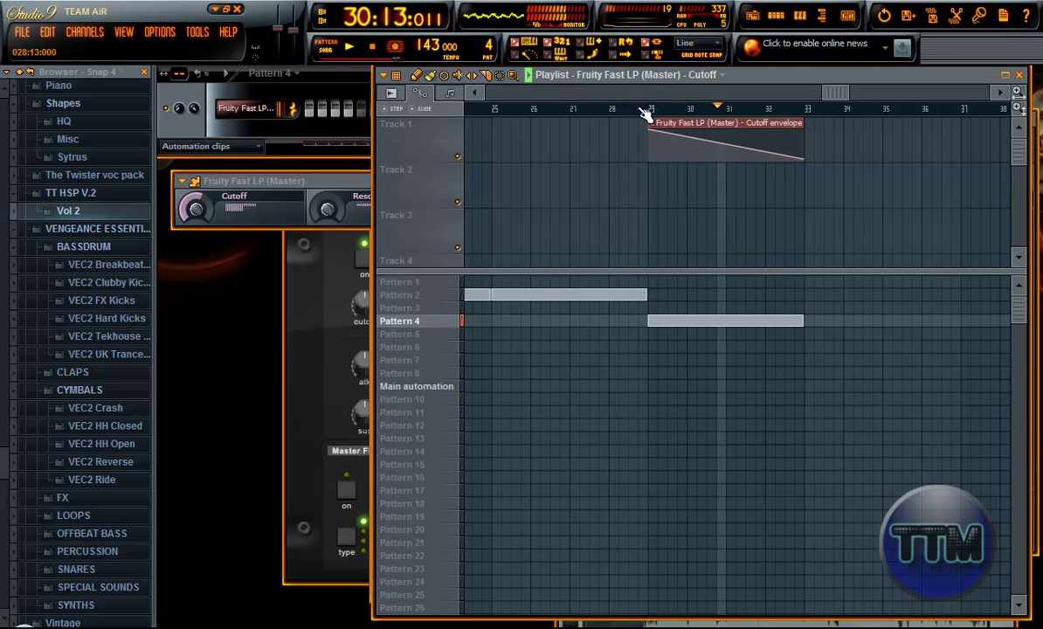
- Bend the cutoff envelope so it holds near the highest level past bar 30 and curves steeply down to bar 33
key("space")
right_click(694, 141)
key("ctrl+z")
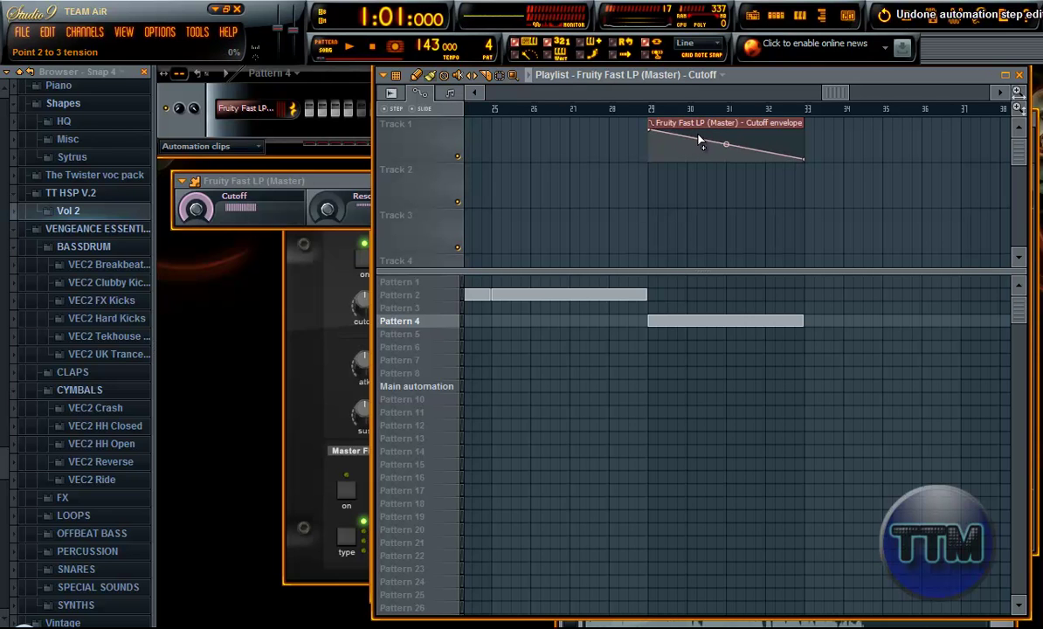
left_click_drag(699, 137, 699, 130)
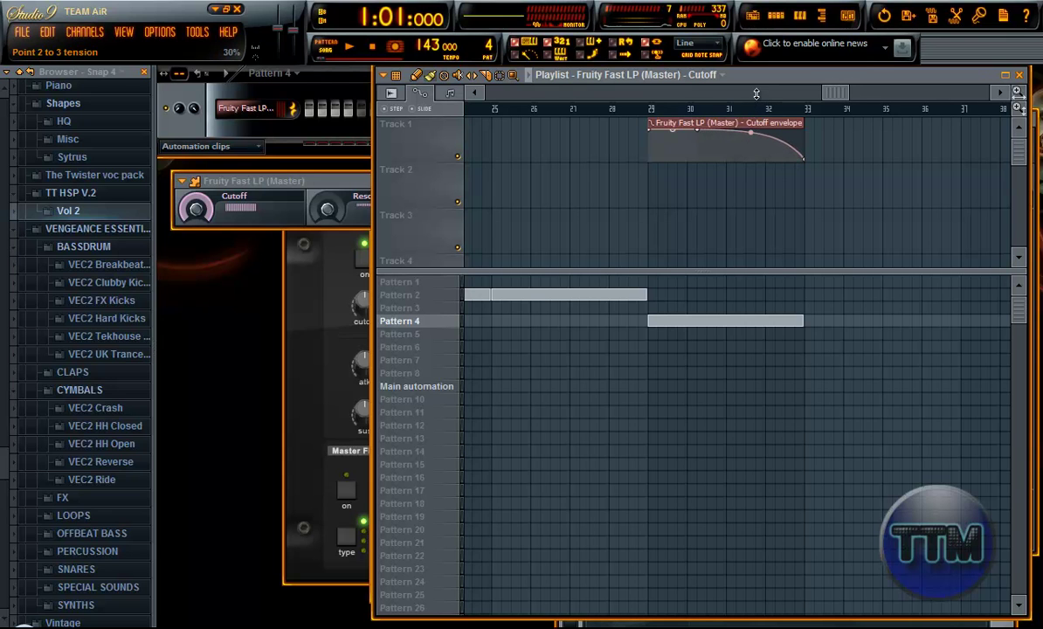
- Play the song from bar 29 to listen to the curved cutoff sweep over the Pattern 4 break
left_click(644, 109)
key("space")
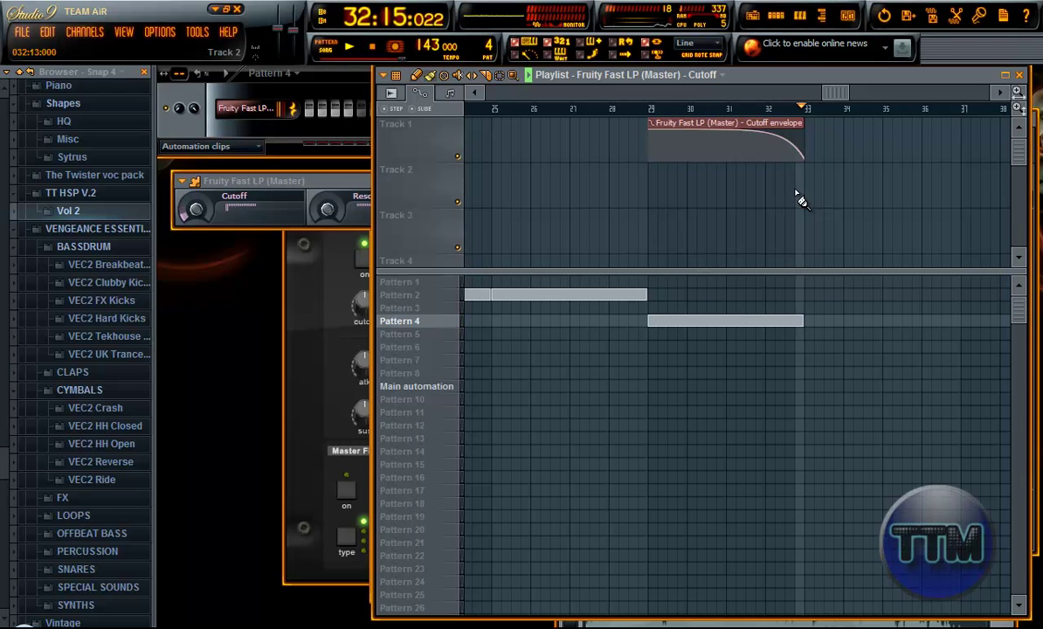
key("space")
left_click_drag(835, 91, 858, 93)
left_click(554, 114)
key("space")
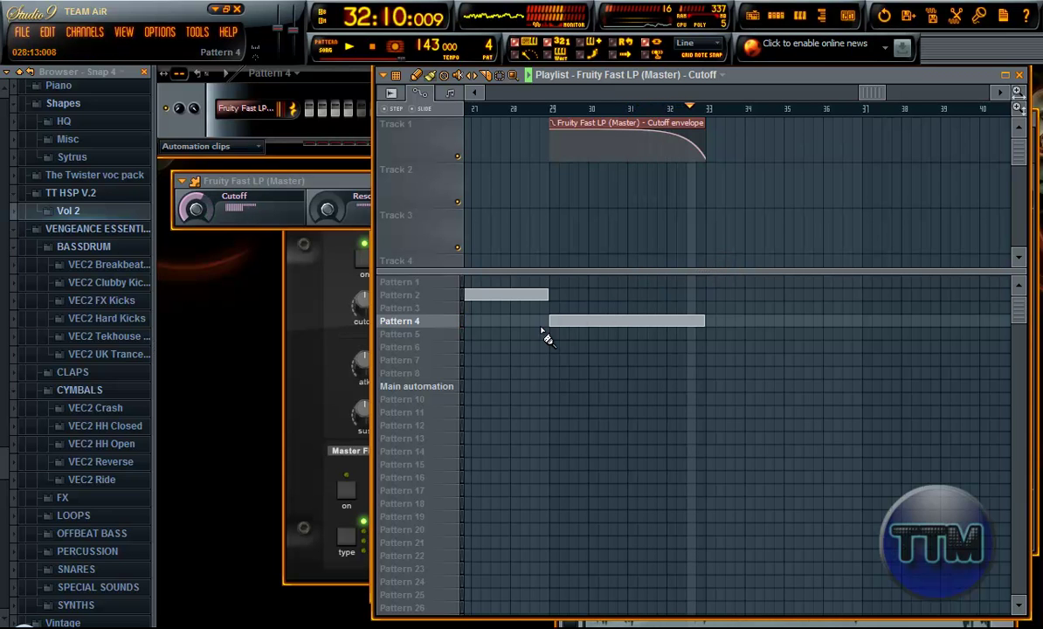
key("space")
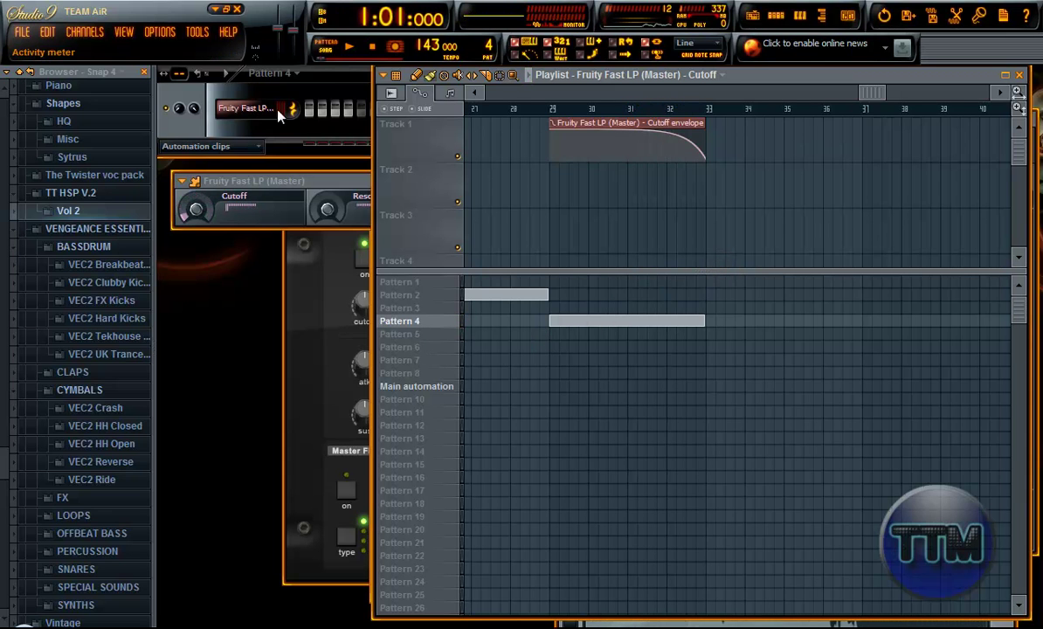
- Select Pattern 4, play it and view the reFX Nexus melody in the piano roll
left_click(416, 324)
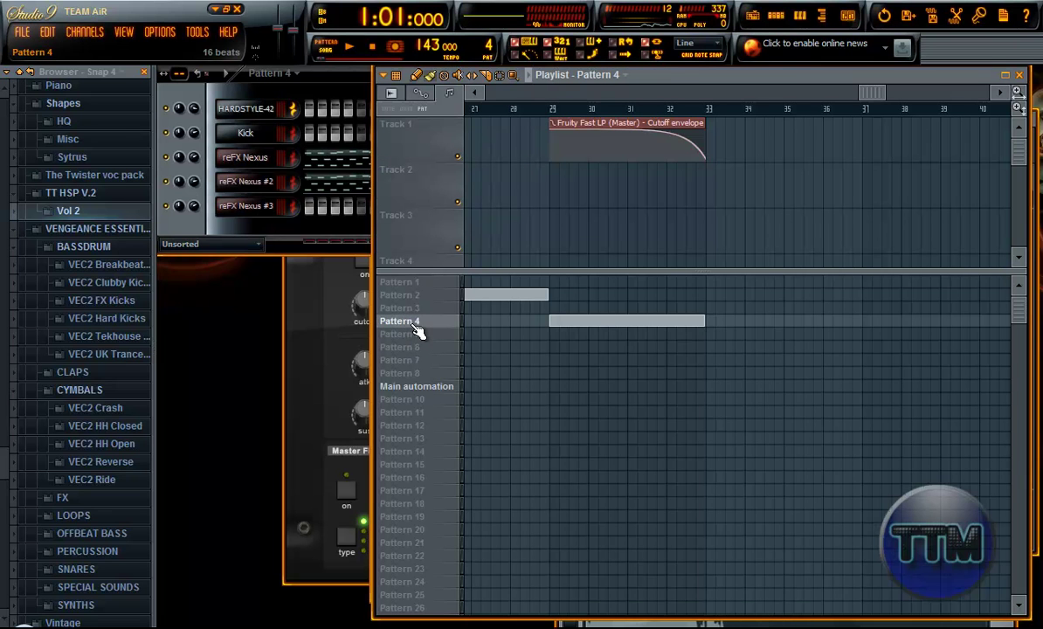
left_click(335, 160)
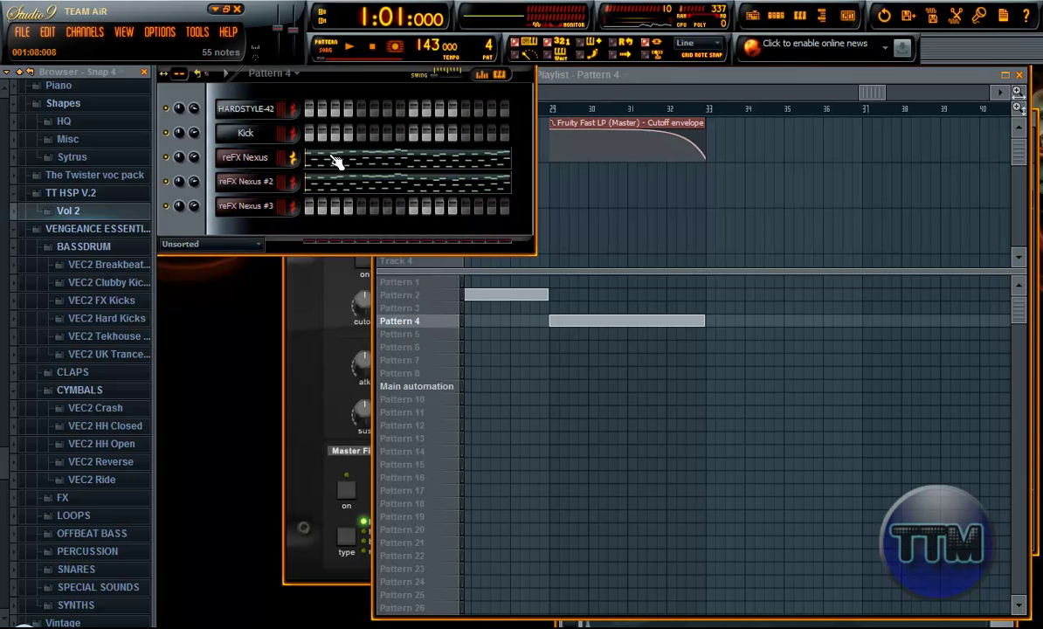
key("space")
left_click(337, 161)
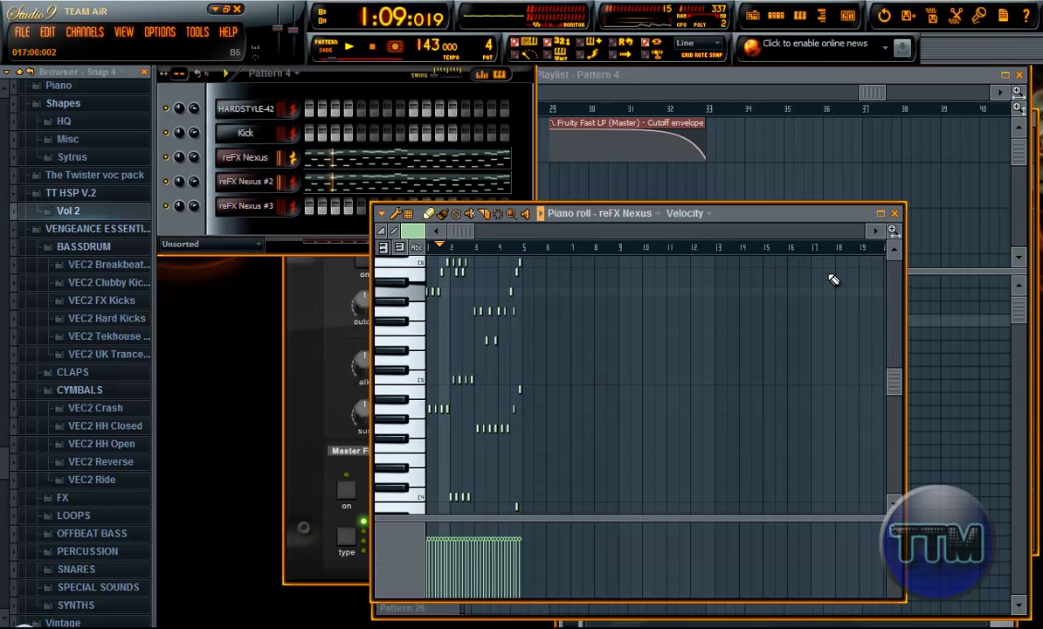
left_click(880, 216)
key("space")
key("space")
left_click(1022, 73)
key("space")
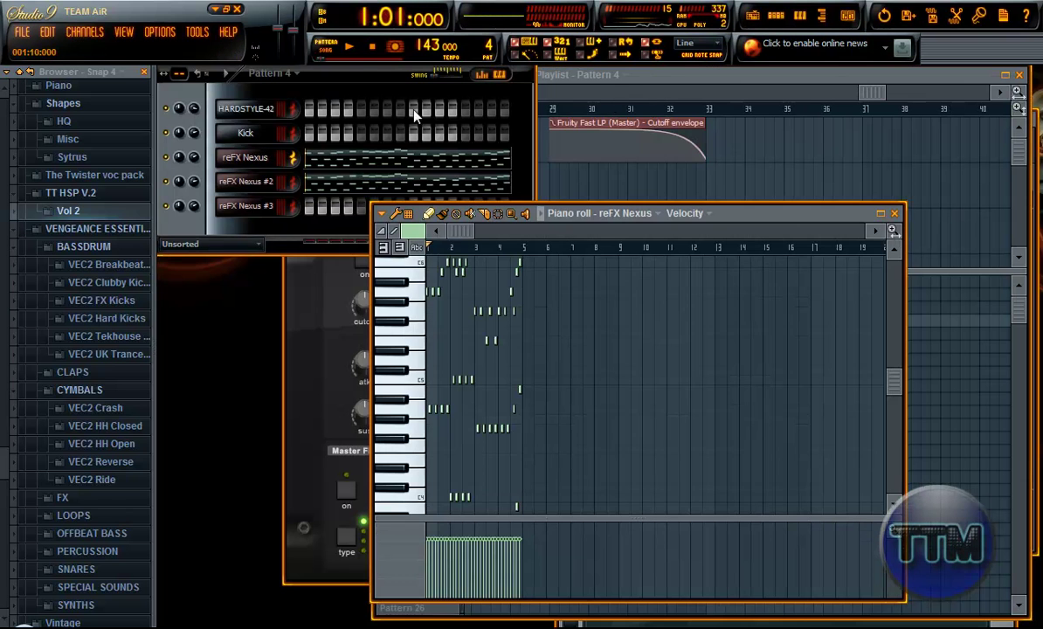
- Play the arrangement from bar 29 in song mode, return to pattern mode and play Pattern 4
left_click(556, 108)
key("space")
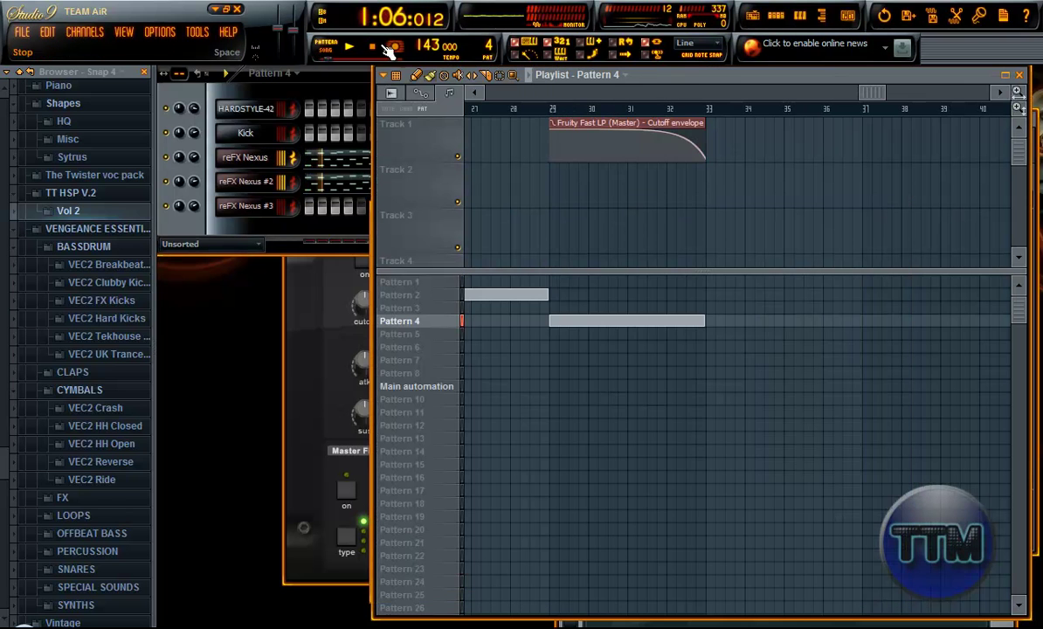
left_click(324, 47)
left_click(549, 107)
key("space")
key("space")
left_click(322, 47)
key("space")
- Add an A5 note at bar 5 of the reFX Nexus part in Pattern 4, lasting about 1¾ bars, and listen to it
left_click(289, 100)
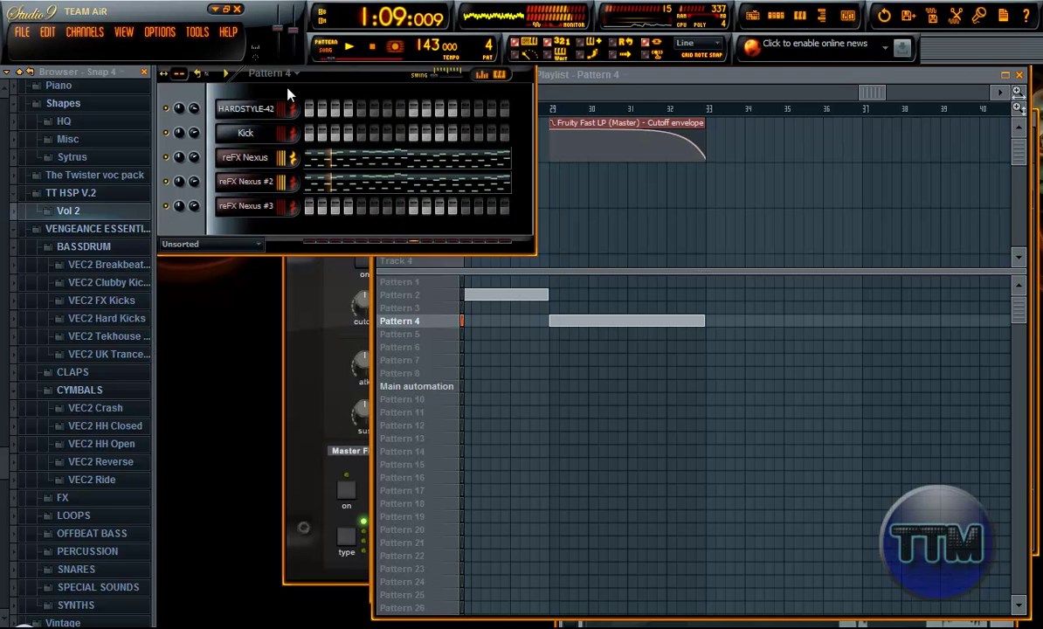
left_click(363, 164)
left_click(881, 214)
scroll(375, 172, "up", 3)
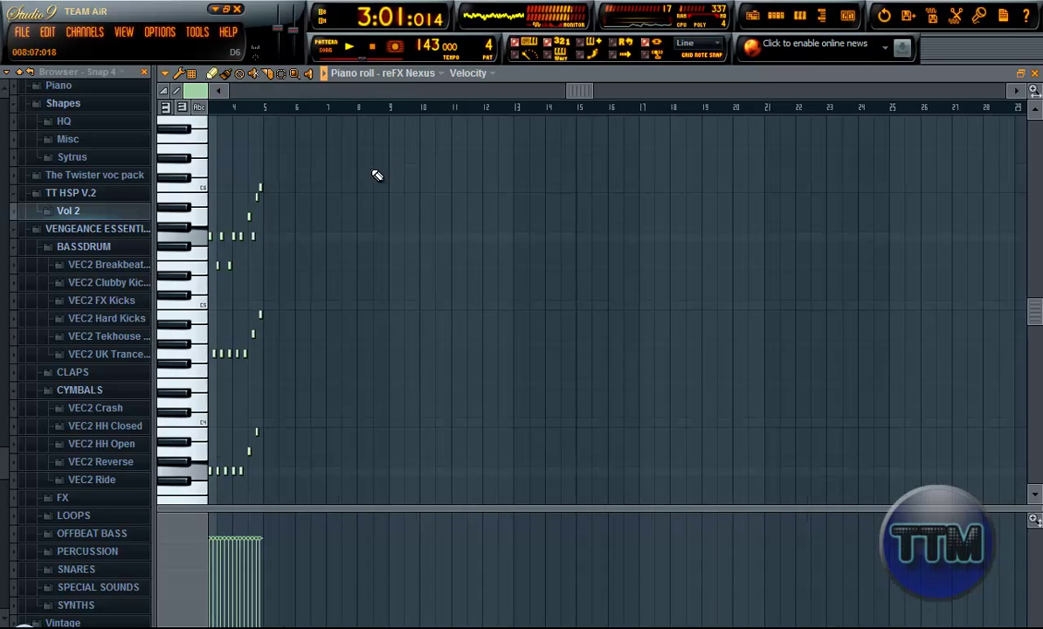
left_click(311, 92)
left_click_drag(311, 95, 379, 148)
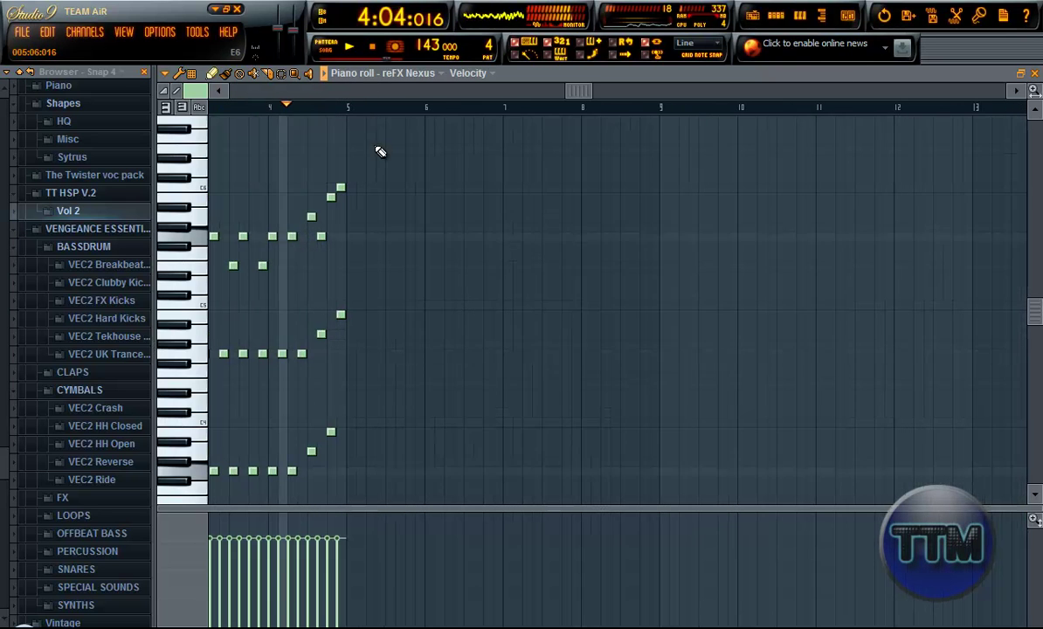
key("space")
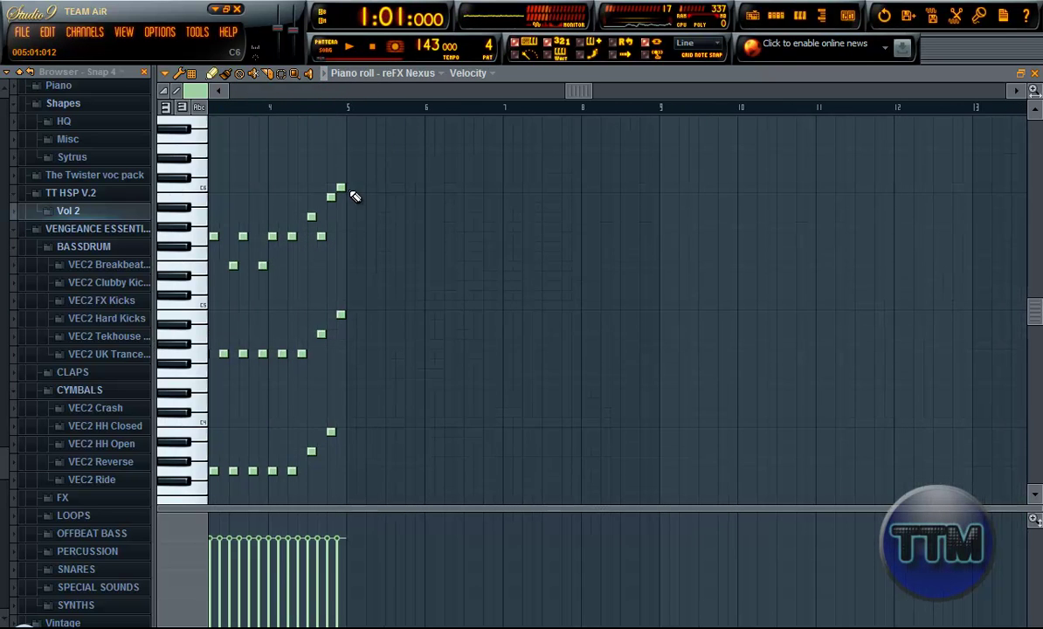
left_click(346, 227)
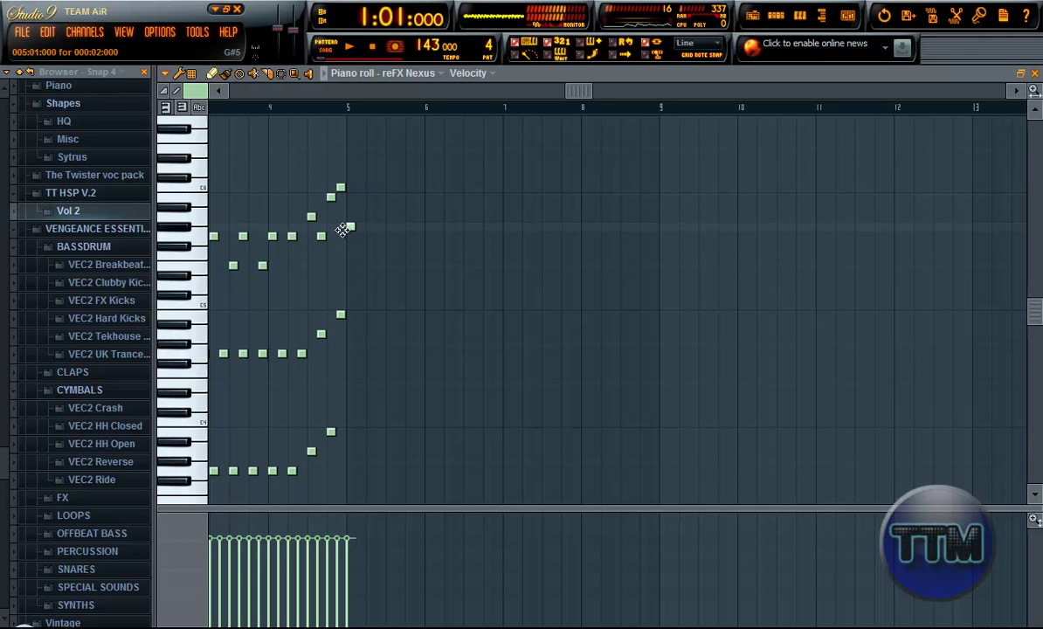
left_click_drag(346, 226, 467, 217)
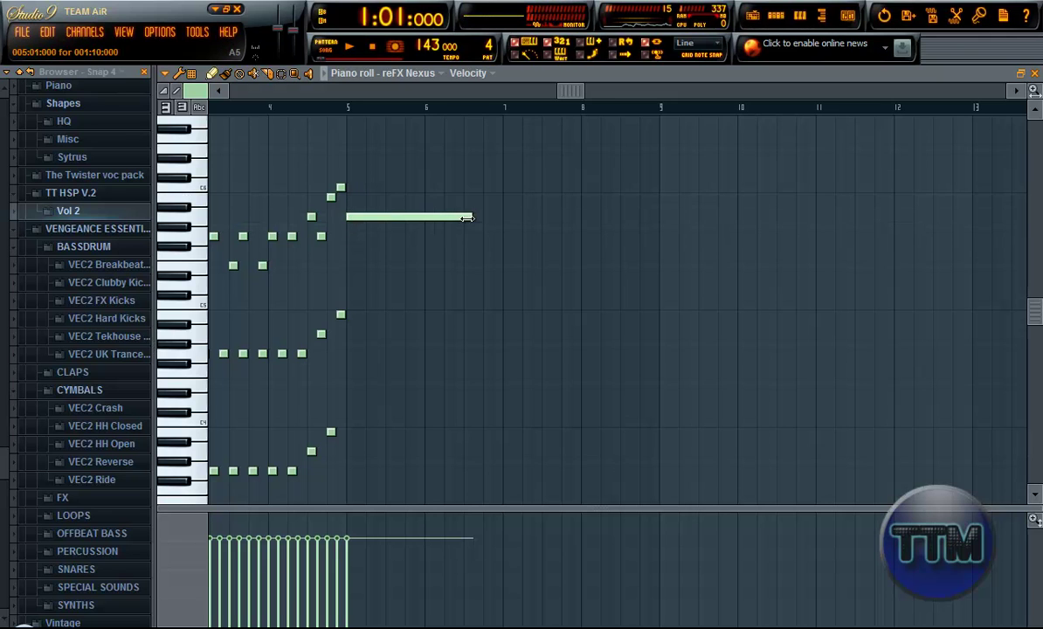
left_click(342, 104)
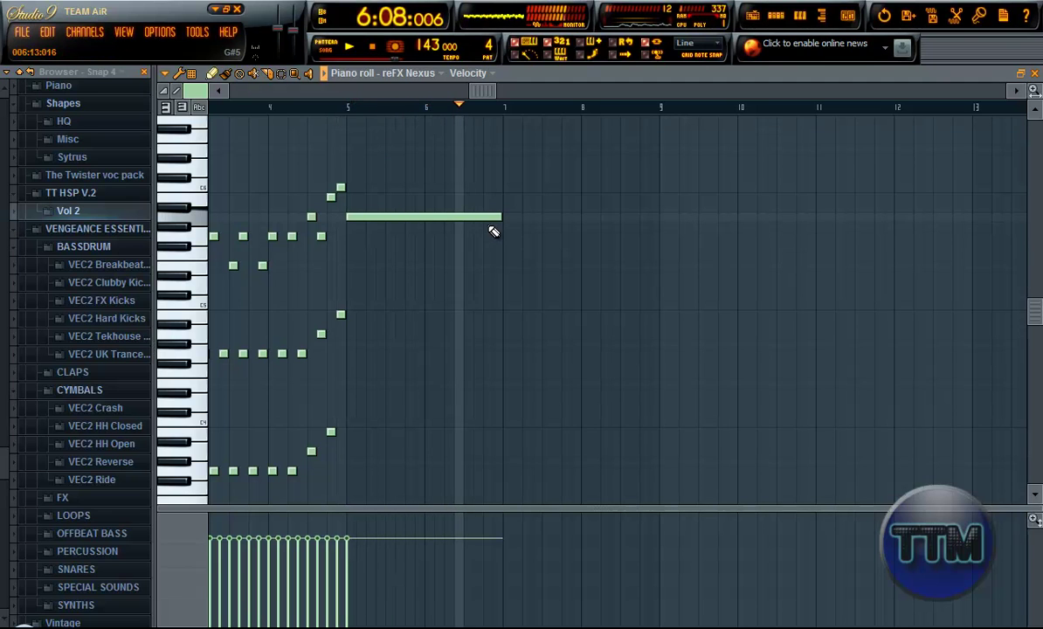
key("space")
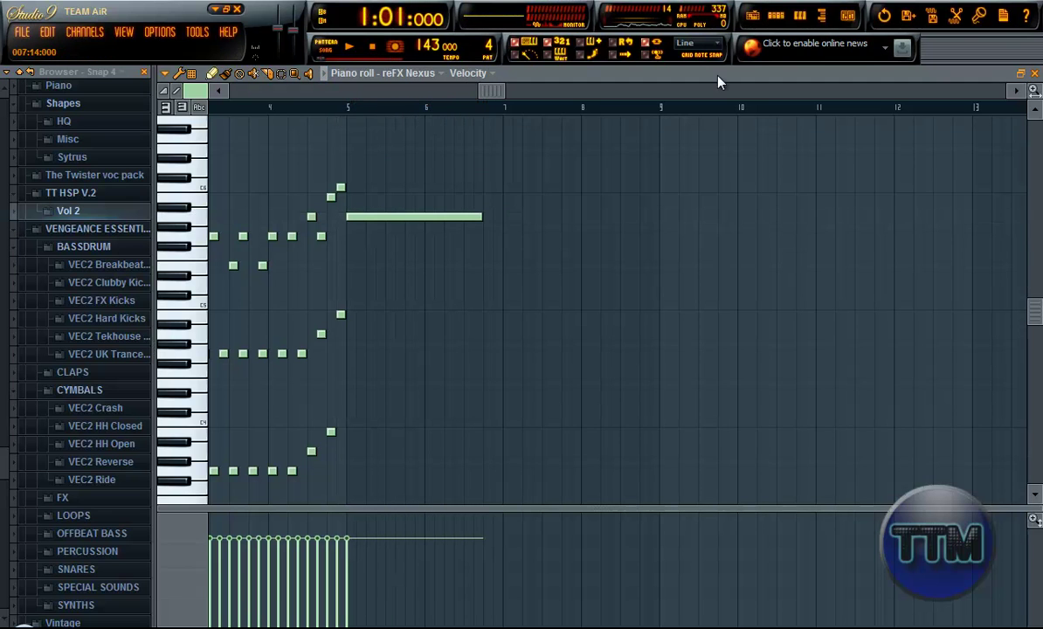
- Copy the long A5 note from reFX Nexus into the reFX Nexus #2 part, starting at bar 5
left_click(1020, 74)
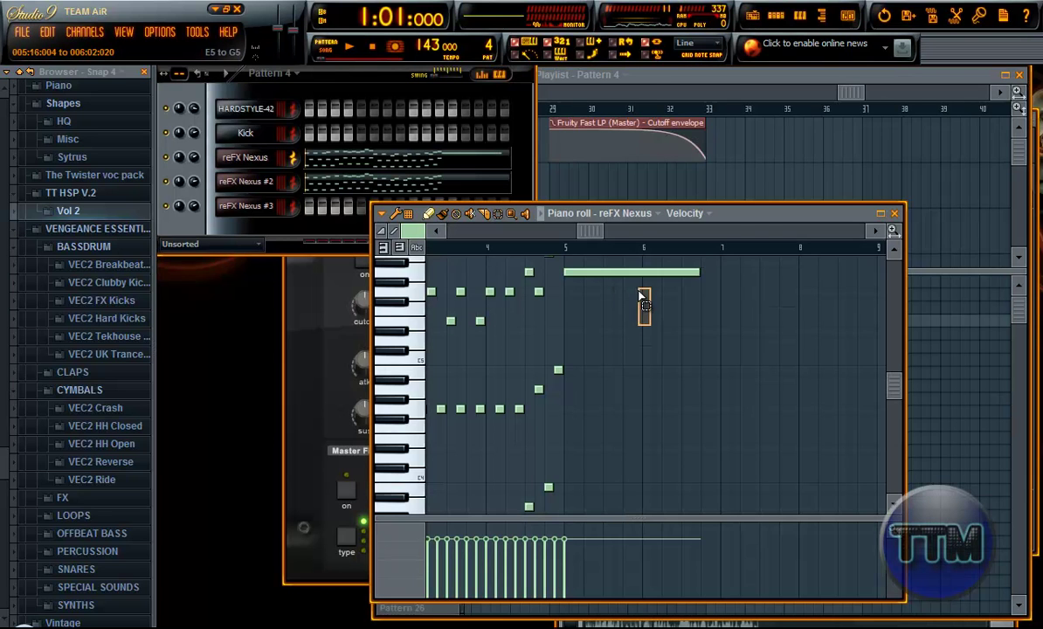
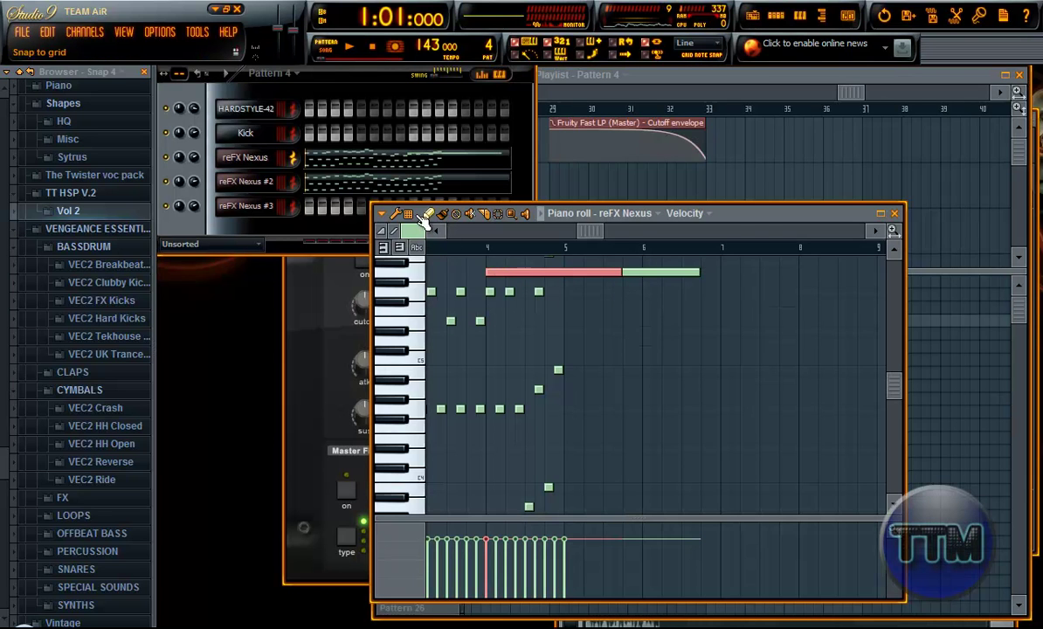
left_click(407, 188)
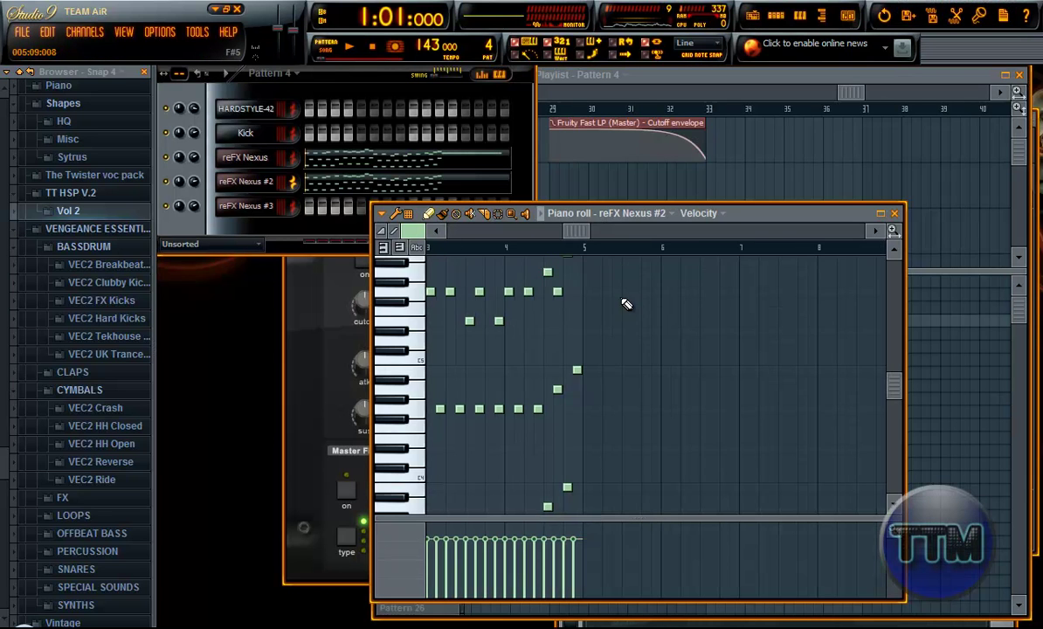
key("ctrl+v")
left_click_drag(441, 271, 595, 266)
- Extend the cutoff automation clip on Track 1 to bar 35, curving the envelope from its low point at bar 33 back to the highest level
left_click(686, 84)
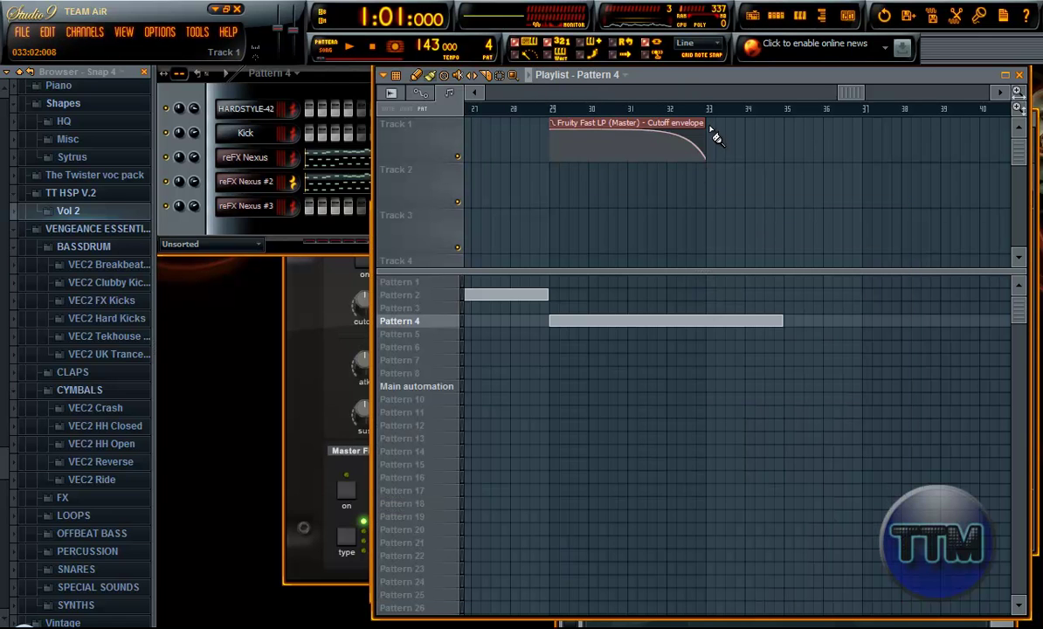
left_click_drag(712, 137, 739, 137)
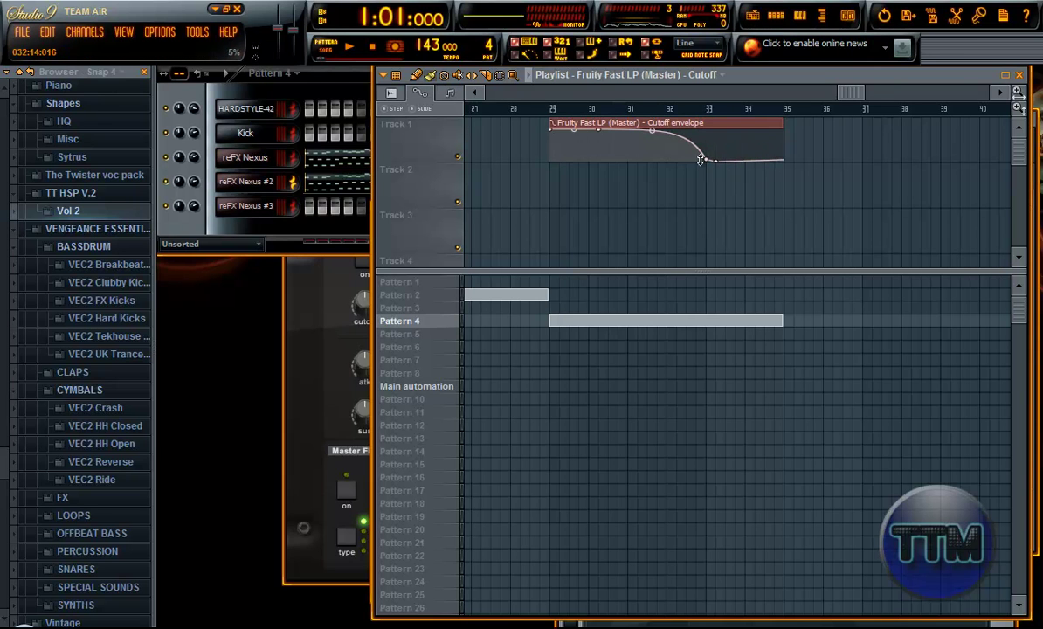
key("ctrl+z")
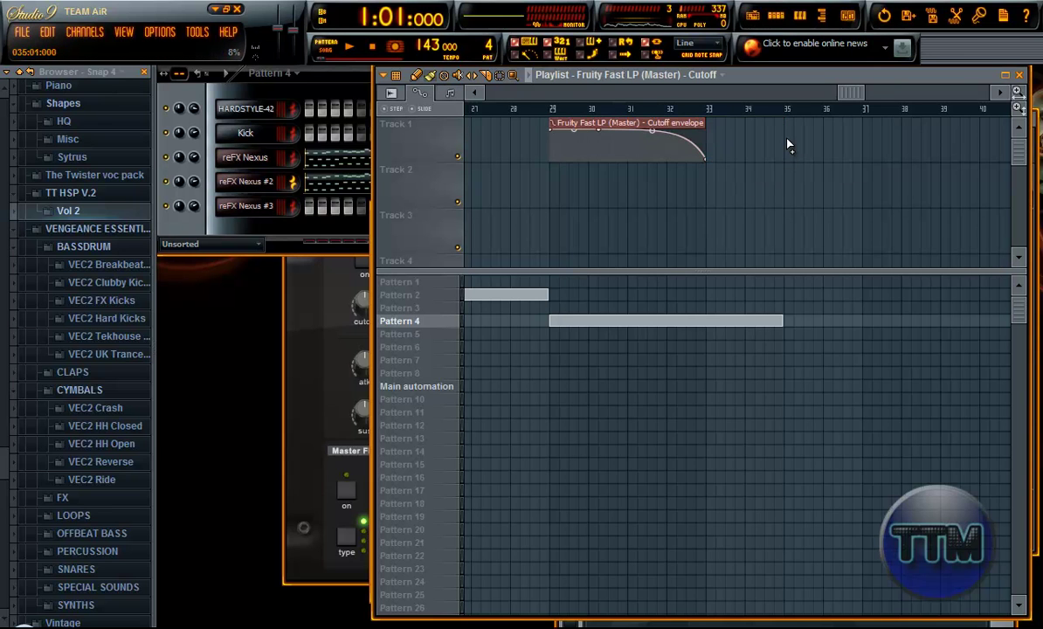
left_click_drag(703, 127, 783, 127)
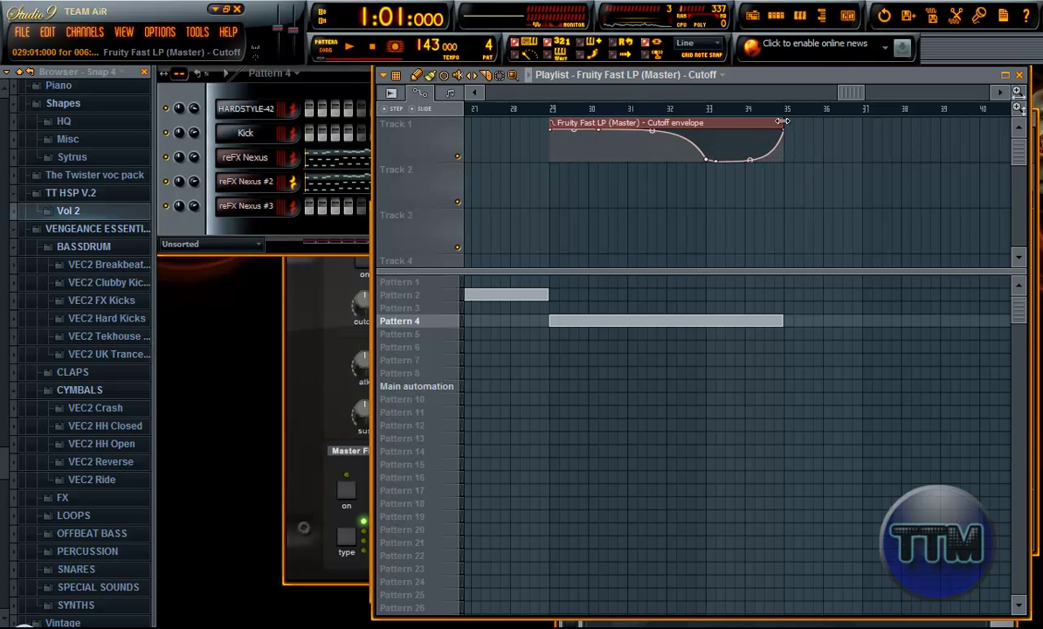
left_click_drag(750, 159, 675, 131)
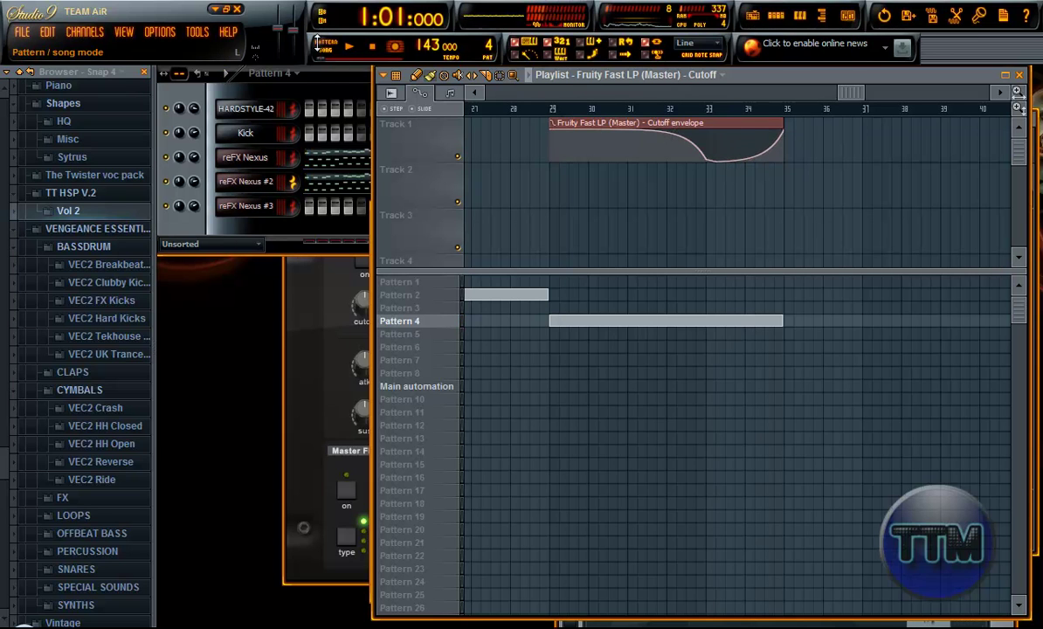
- Play the song from bar 29 to listen to the extended cutoff automation falling and rising again
left_click(553, 110)
key("space")
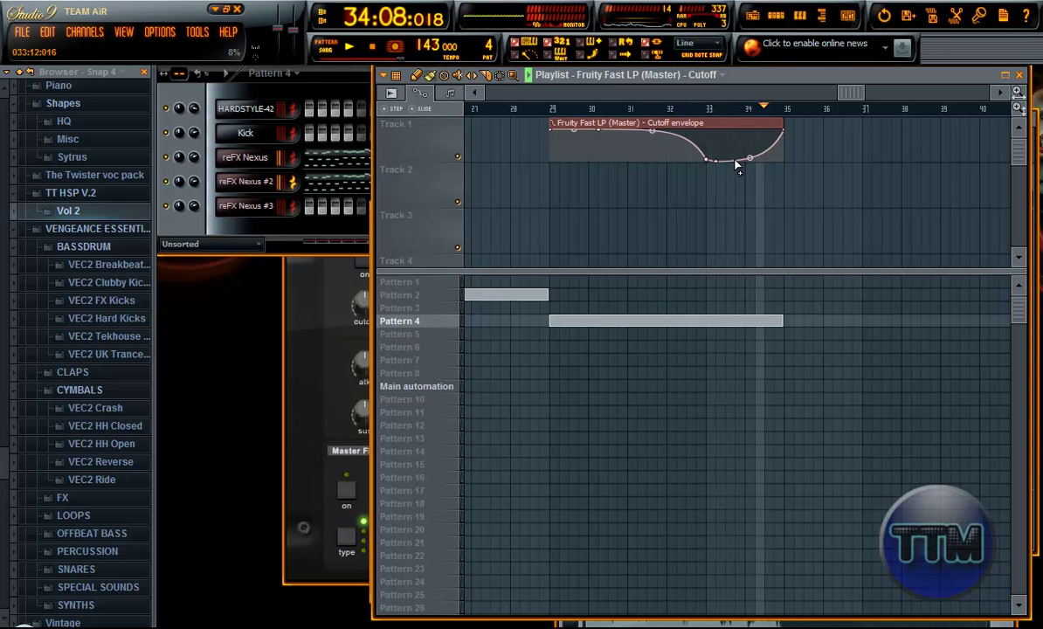
key("space")
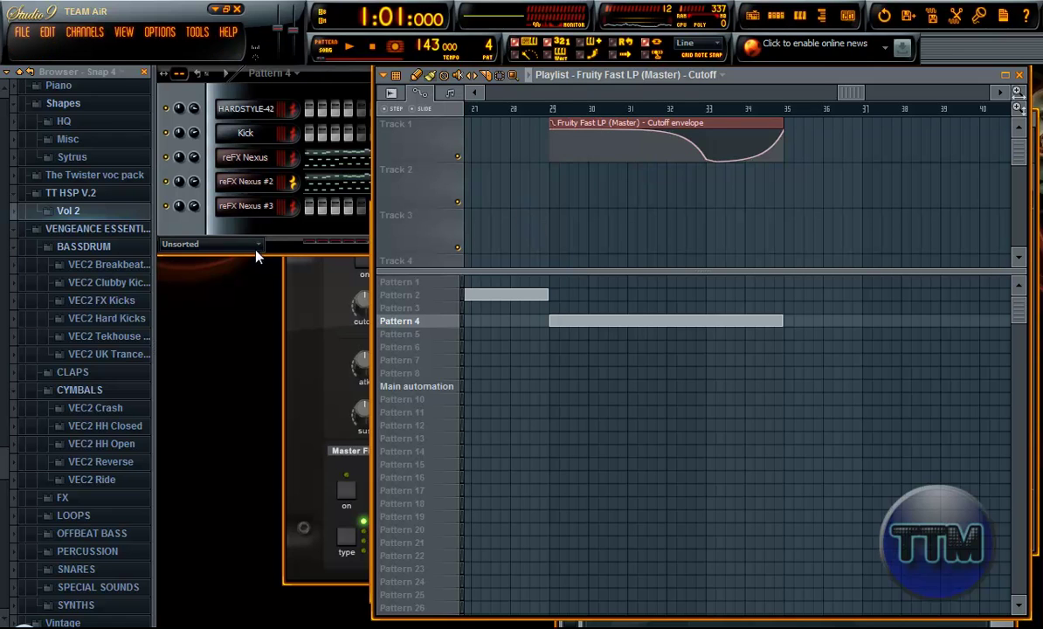
- Add a point to the rising cutoff curve just before bar 35, slightly below the highest level
left_click(262, 82)
left_click(756, 153)
left_click_drag(756, 153, 777, 143)
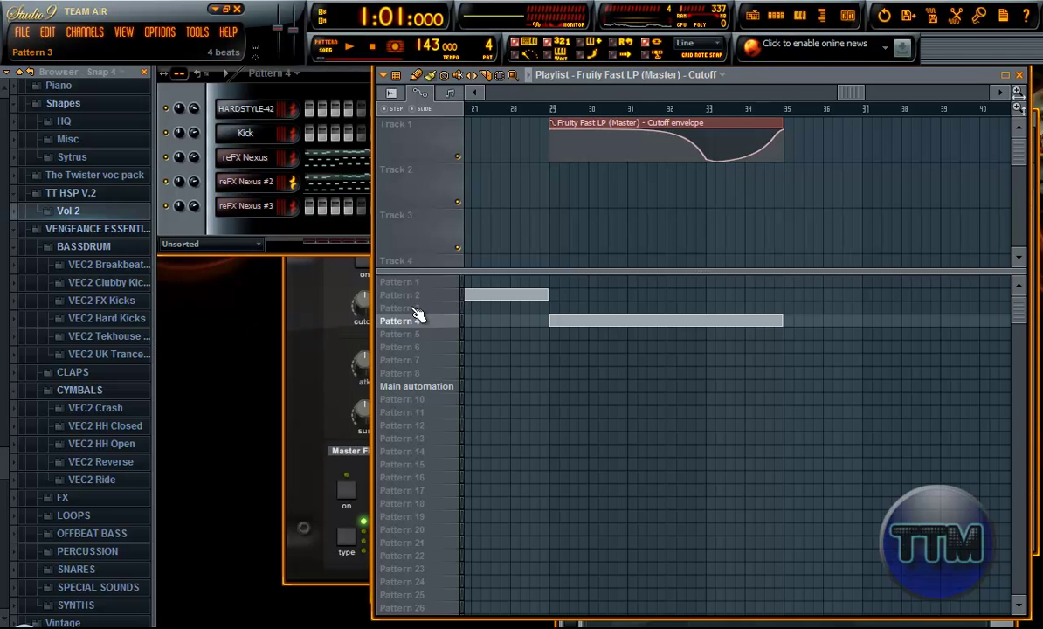
- Lengthen the held A5 note to two full bars, ending at bar 7, in both the reFX Nexus and reFX Nexus #2 parts
left_click(699, 111)
left_click(325, 163)
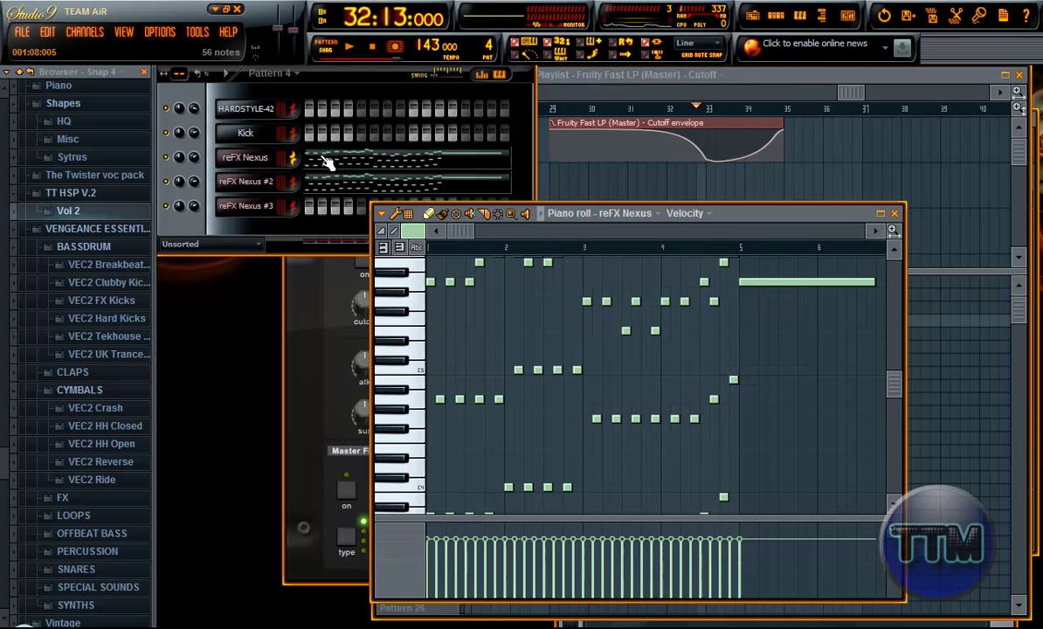
left_click_drag(462, 231, 640, 232)
left_click_drag(629, 282, 653, 282)
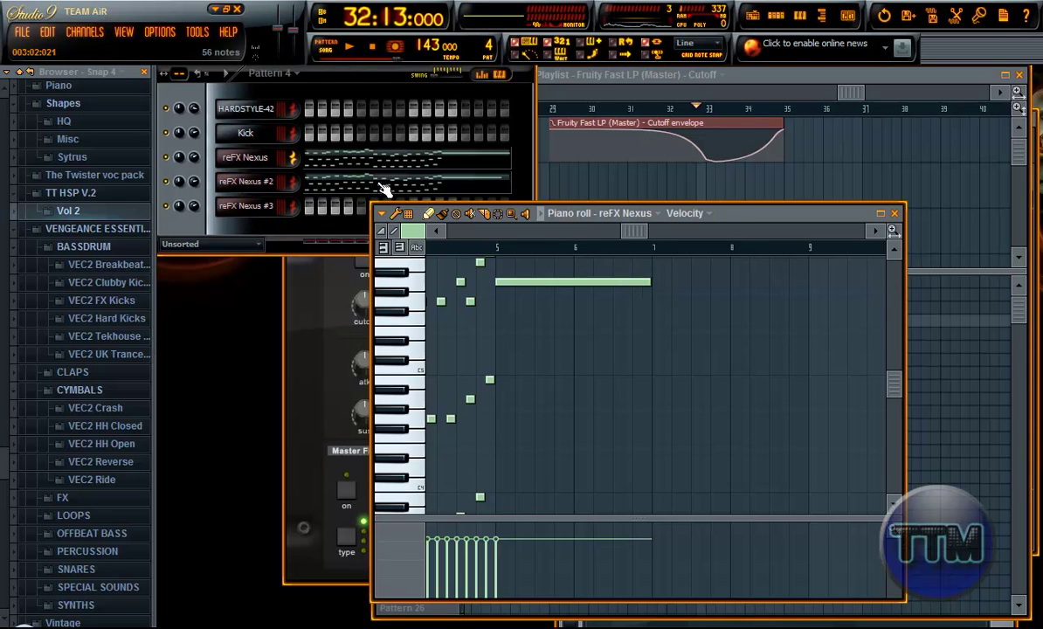
left_click(358, 180)
left_click_drag(721, 275, 741, 273)
- Play the arrangement from just before bar 33 to hear the lengthened notes with the rising cutoff
left_click(717, 74)
key("space")
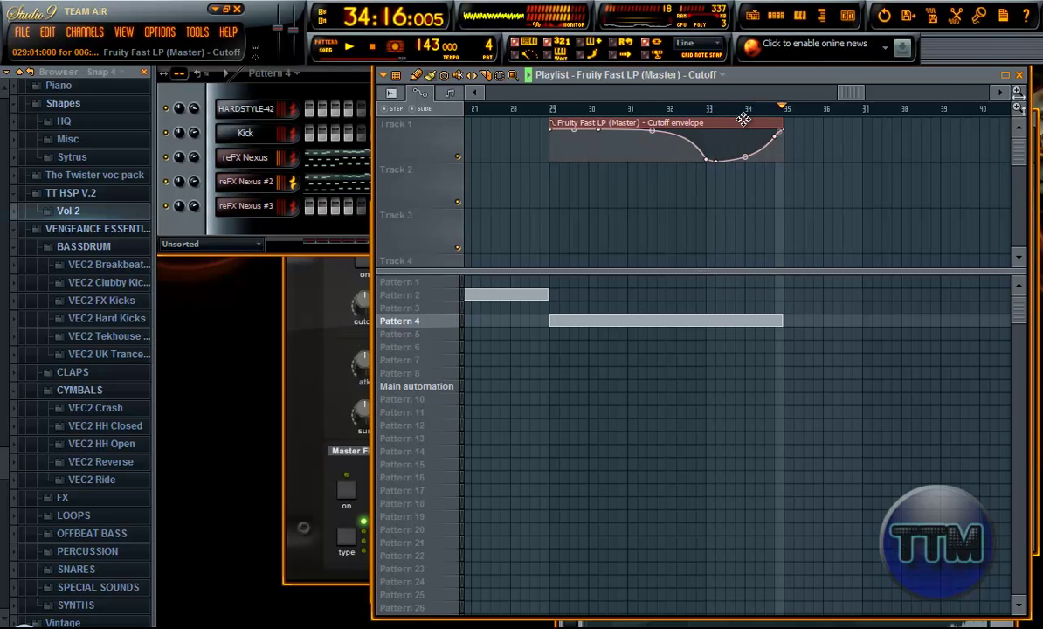
key("space")
- Place a Pattern 1 clip and a Pattern 2 clip at bar 35, right after the Pattern 4 break
scroll(846, 100, "right", 3)
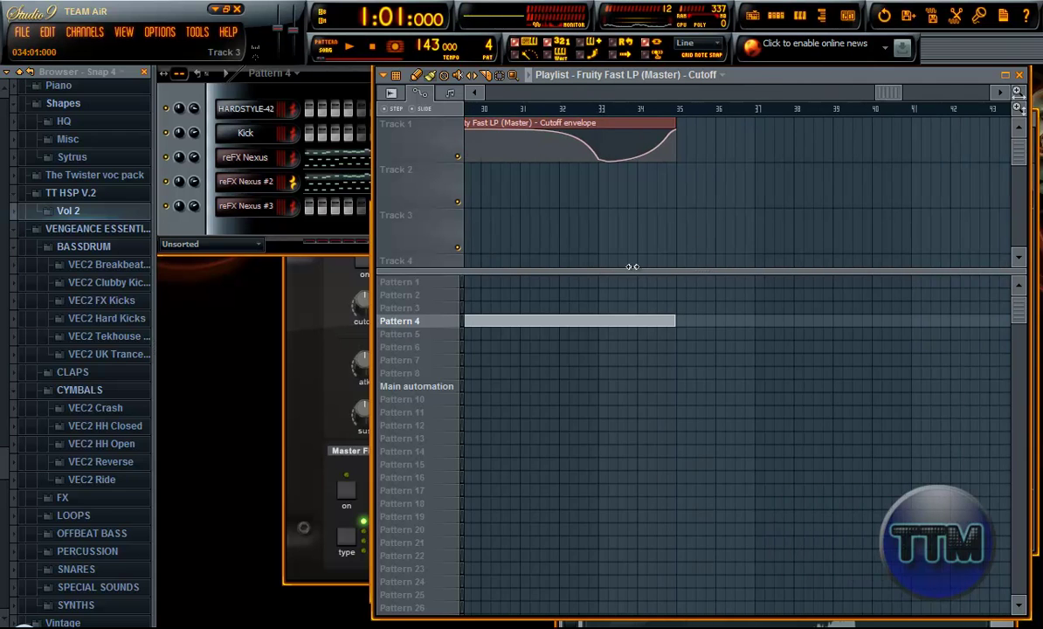
mouse_move(872, 96)
left_mouse_down()
mouse_move(840, 98)
mouse_move(861, 98)
left_mouse_up()
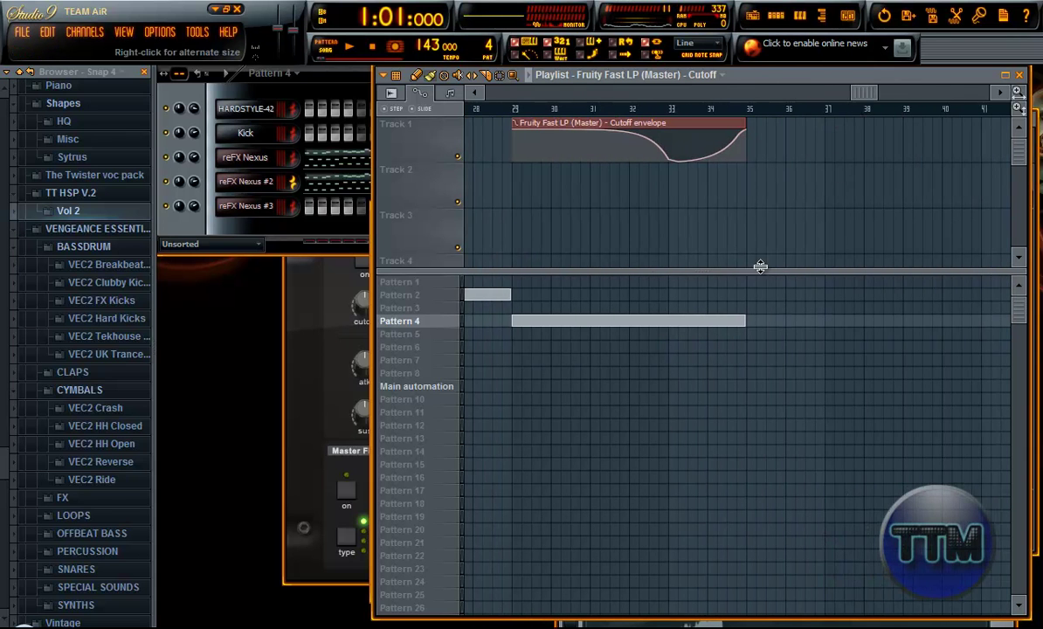
left_click(752, 283)
left_click(749, 296)
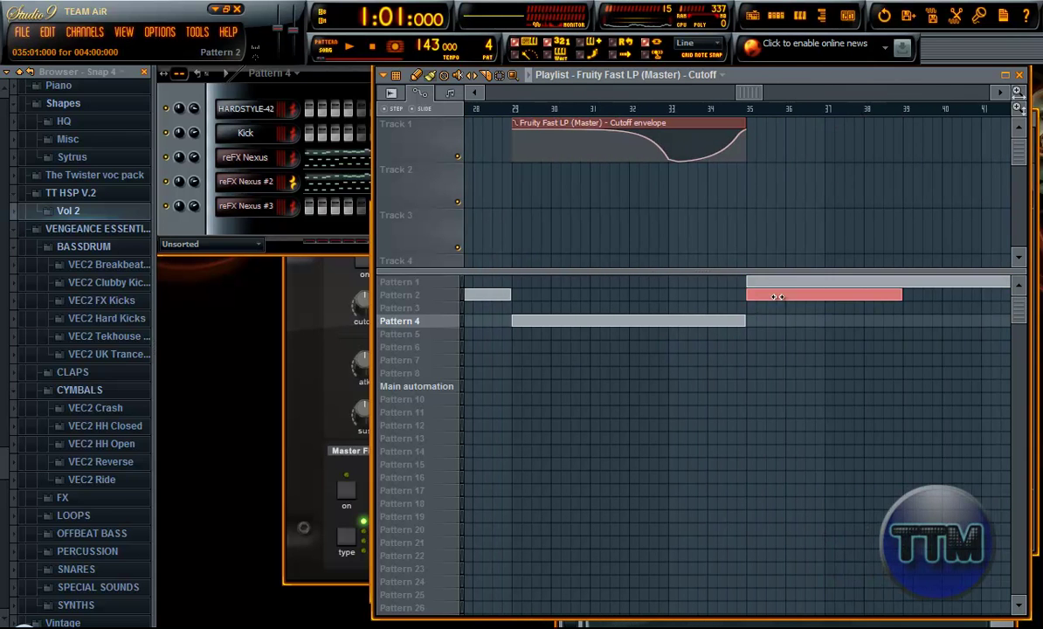
- Replace the clips at bar 35 with two consecutive Pattern 2 clips and eight one-bar Pattern 3 clips, ending at bar 43
right_click(771, 299)
right_click(762, 285)
left_click(749, 298)
left_click_drag(748, 310, 785, 311)
left_click_drag(819, 94, 853, 94)
left_click(793, 297)
left_click_drag(794, 311, 916, 313)
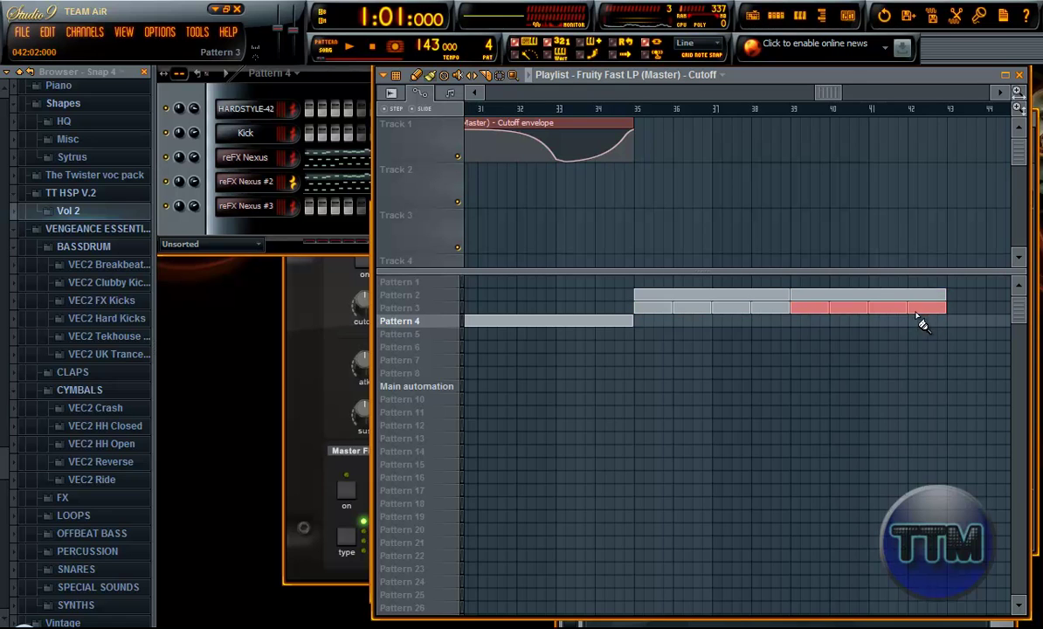
- Play the arrangement from bar 32 to hear the break lead into the Pattern 2 and Pattern 3 clips
left_click(518, 109)
left_click_drag(657, 275, 934, 363)
key("space")
left_click_drag(648, 291, 668, 290)
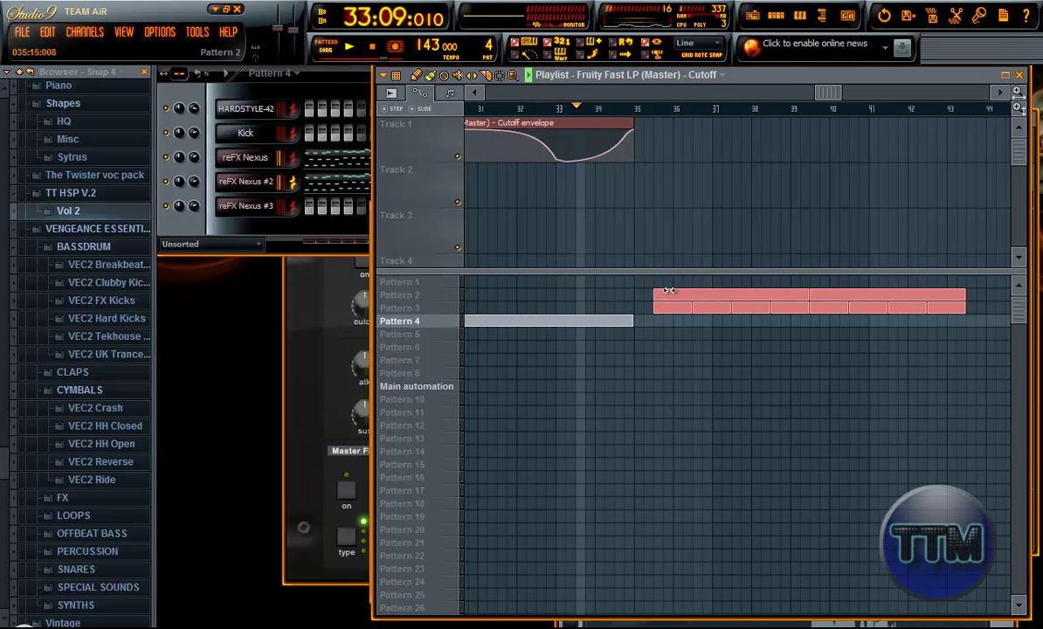
left_click_drag(668, 290, 652, 289)
left_click_drag(826, 92, 887, 92)
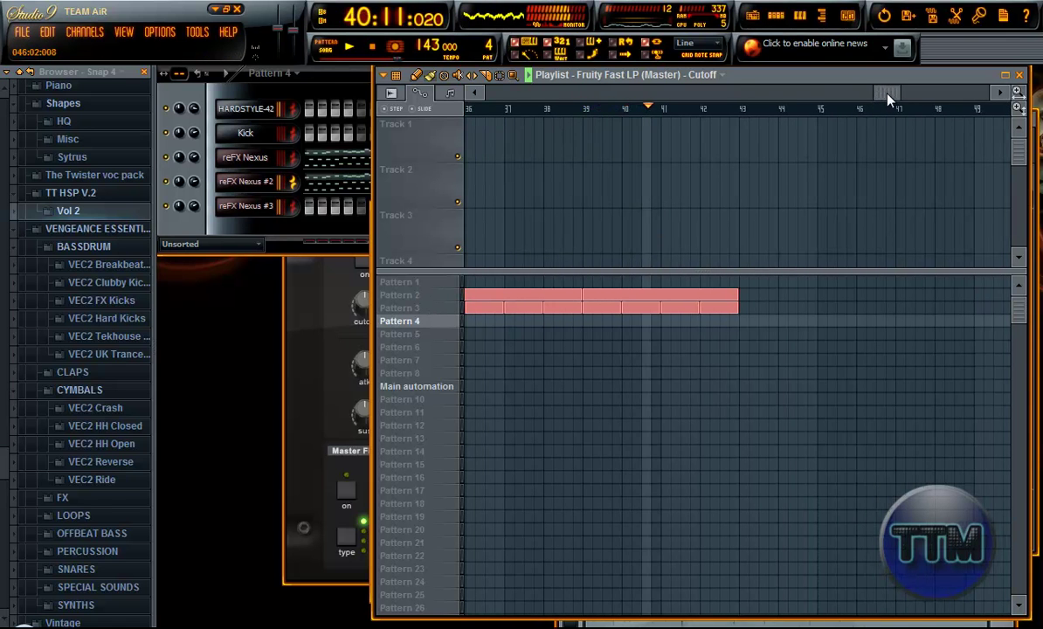
left_click_drag(886, 96, 879, 95)
scroll(830, 91, "down", 2)
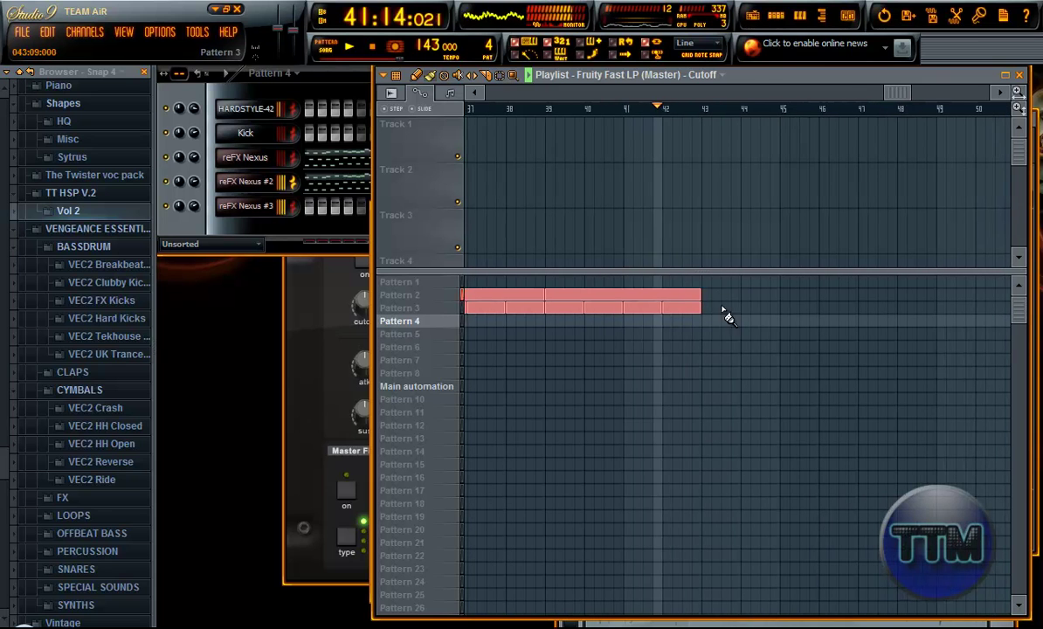
left_click(704, 294)
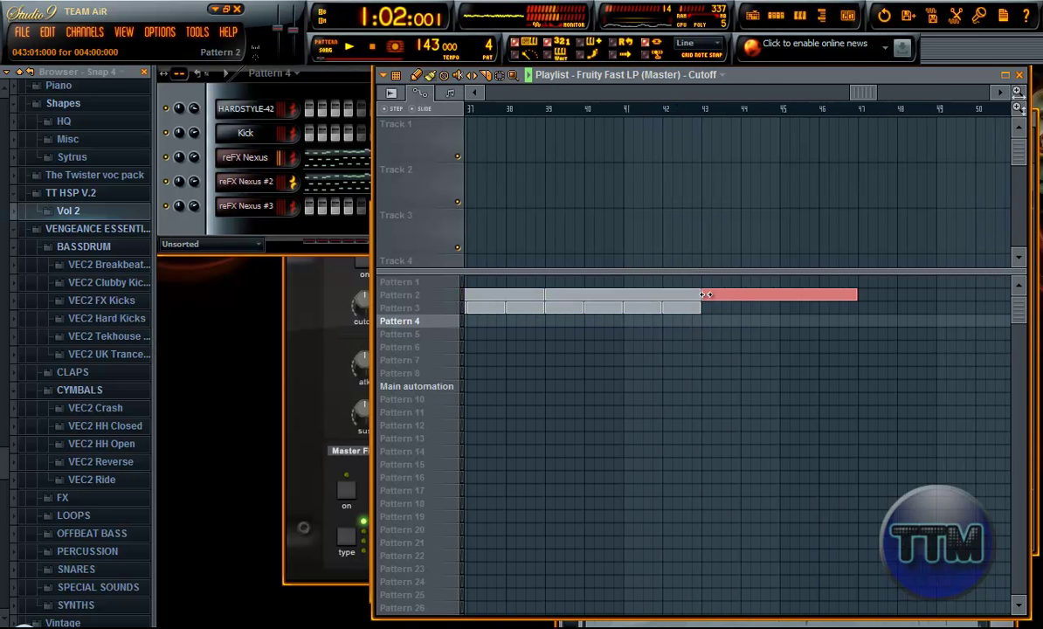
right_click(728, 294)
left_click_drag(898, 93, 860, 92)
- Copy all notes of the reFX Nexus #2 part in Pattern 2
left_click(423, 297)
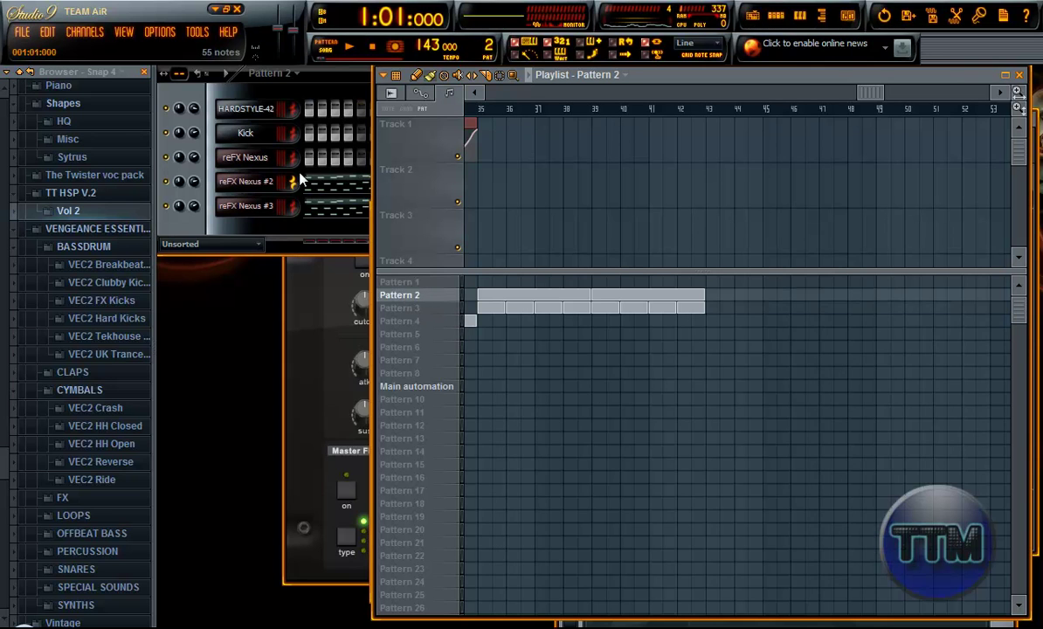
left_click(293, 85)
left_click(372, 183)
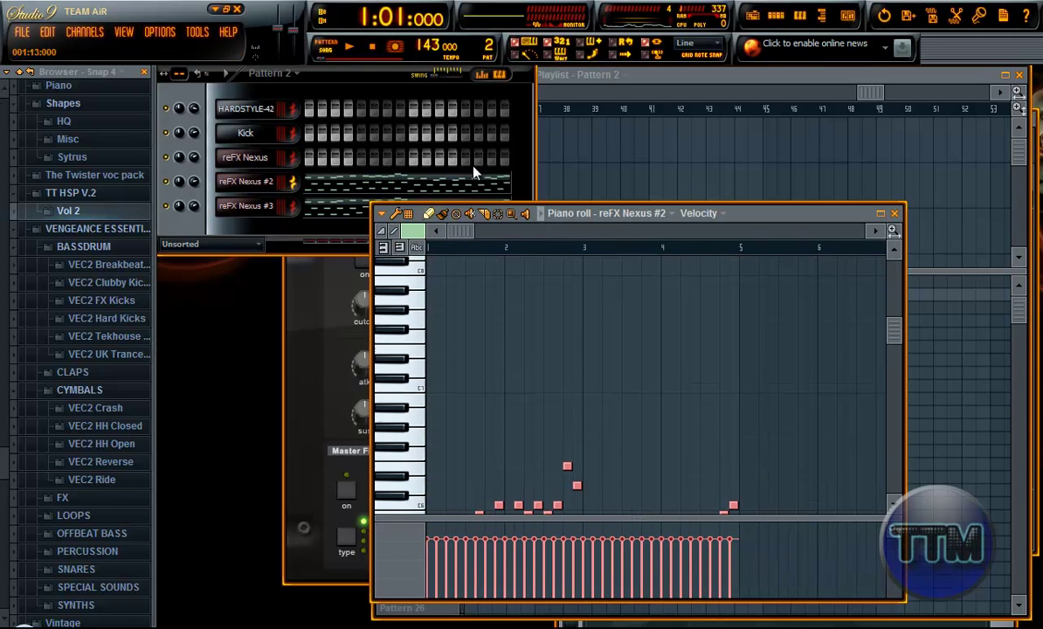
left_click(699, 72)
- Paste the copied melody into the reFX Nexus #2 part of the empty Pattern 5
left_click(411, 334)
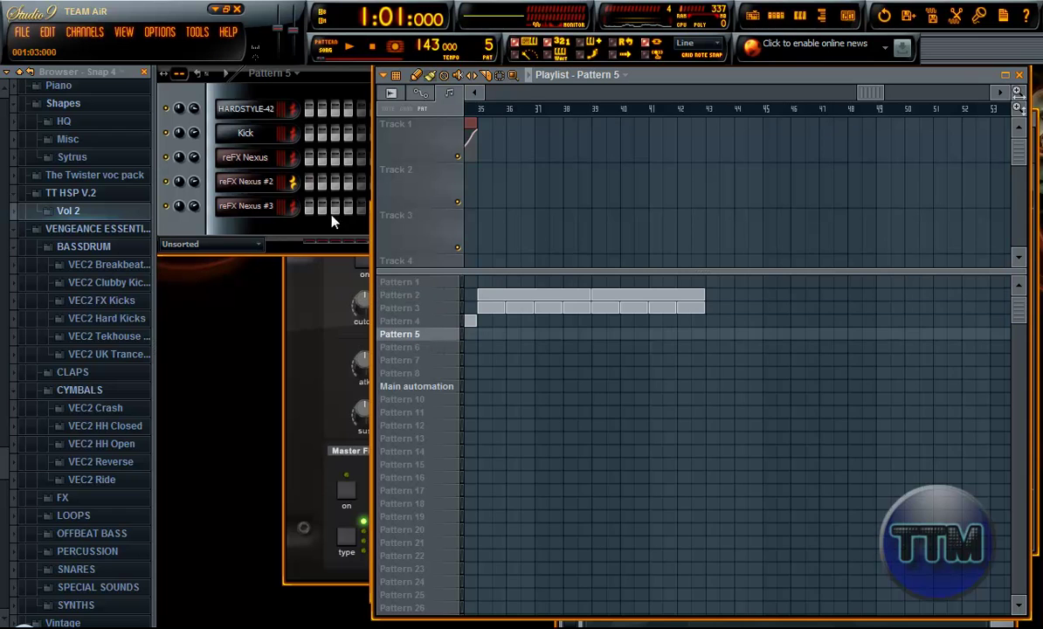
right_click(276, 181)
left_click(308, 183)
left_click(306, 181)
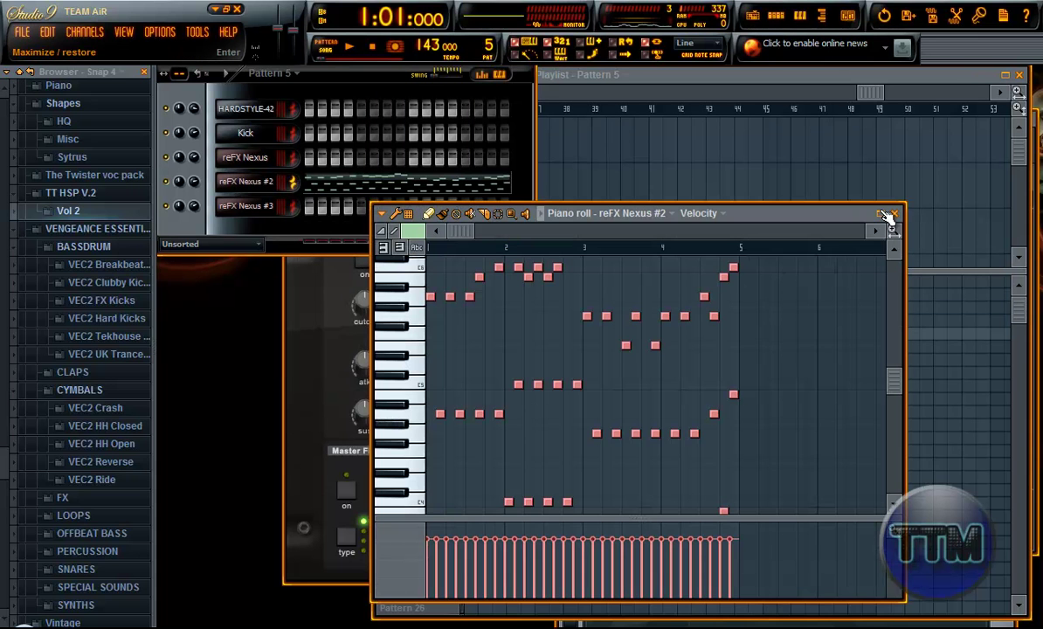
- Check which channel plays in Pattern 1 at the start of the arrangement
right_click(244, 162)
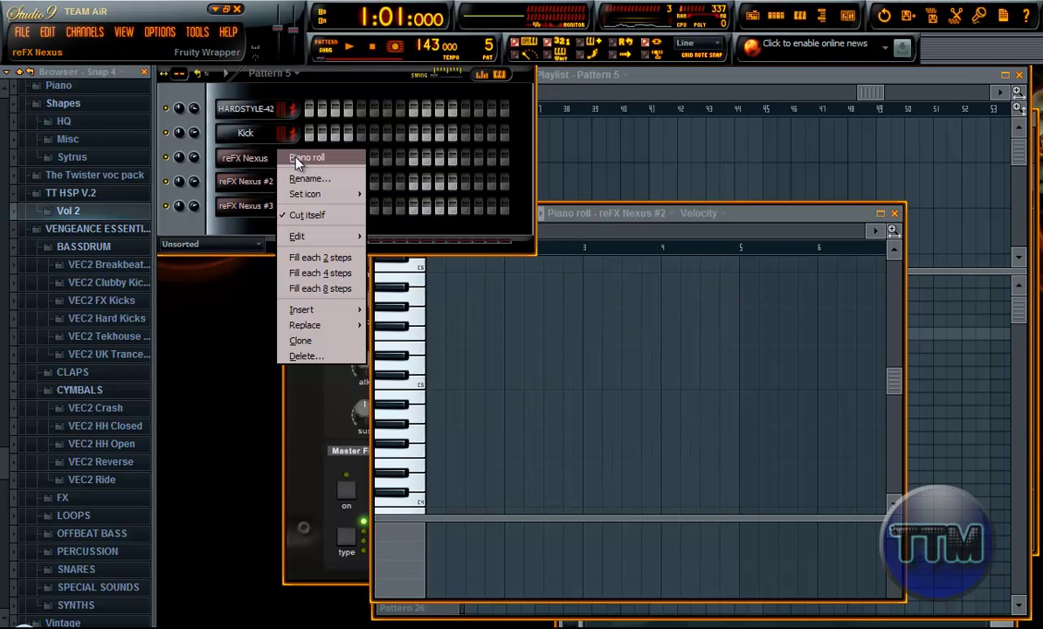
left_click(291, 104)
left_click_drag(875, 93, 359, 75)
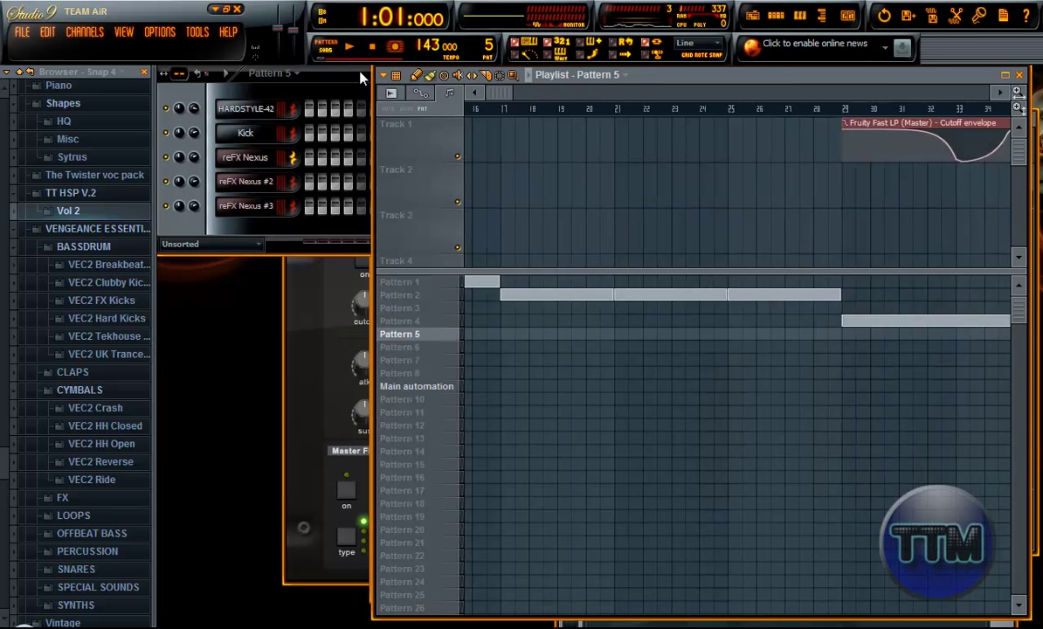
left_click(443, 283)
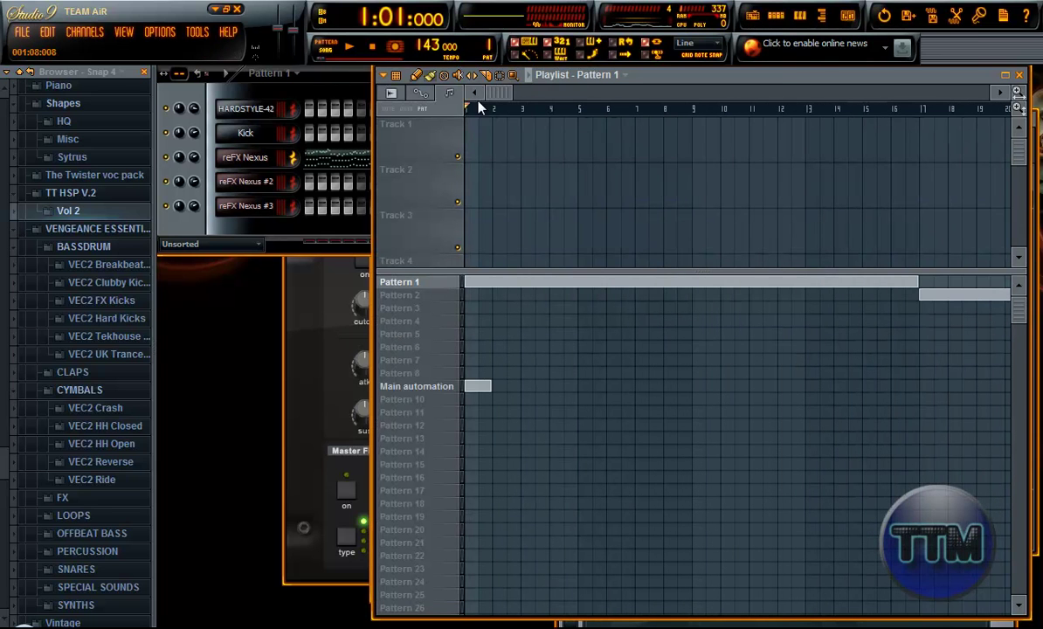
left_click(308, 91)
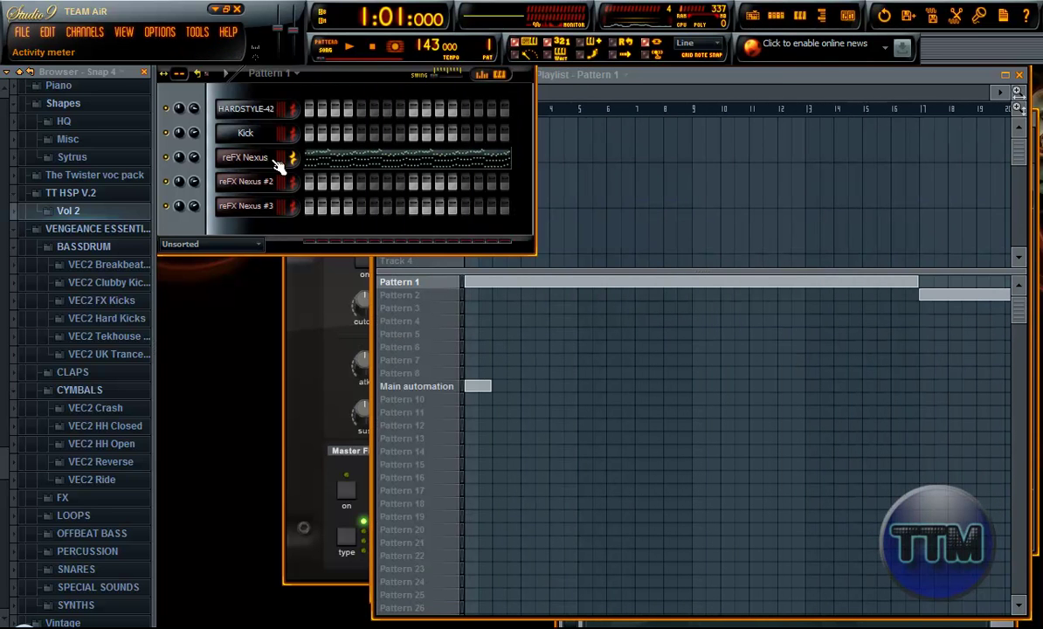
left_click(676, 85)
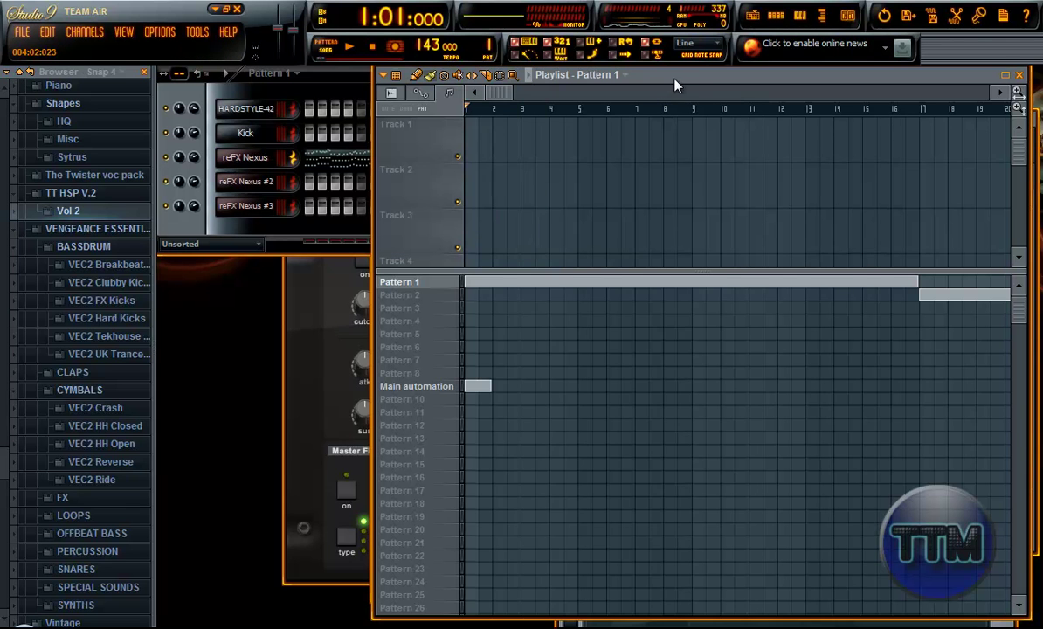
- Paste the copied melody into the reFX Nexus part of Pattern 5
left_click_drag(503, 95, 899, 148)
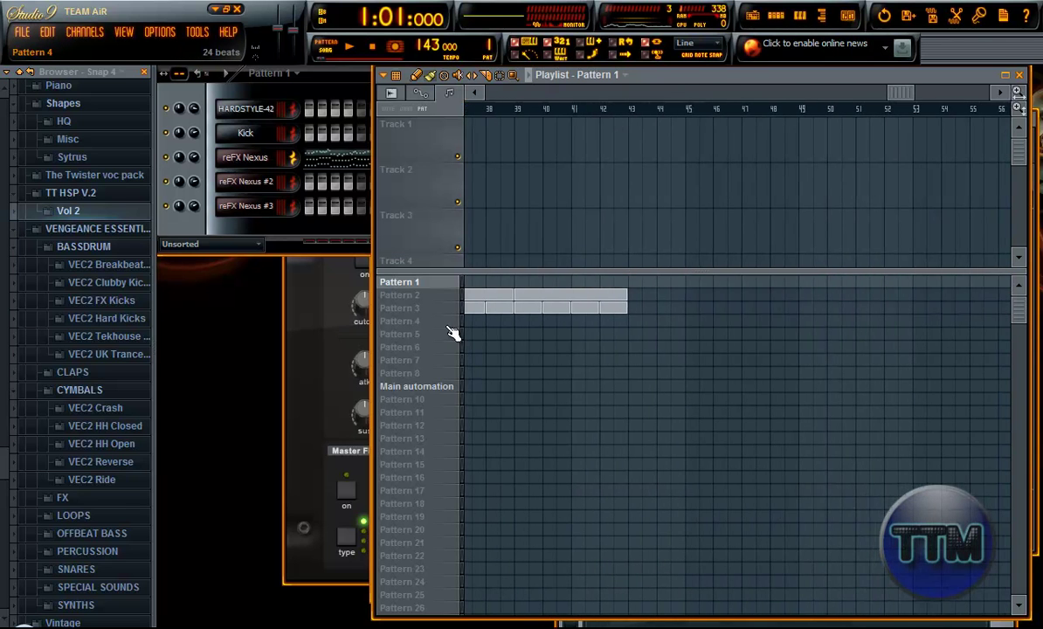
left_click(411, 321)
left_click(414, 335)
left_click(258, 170)
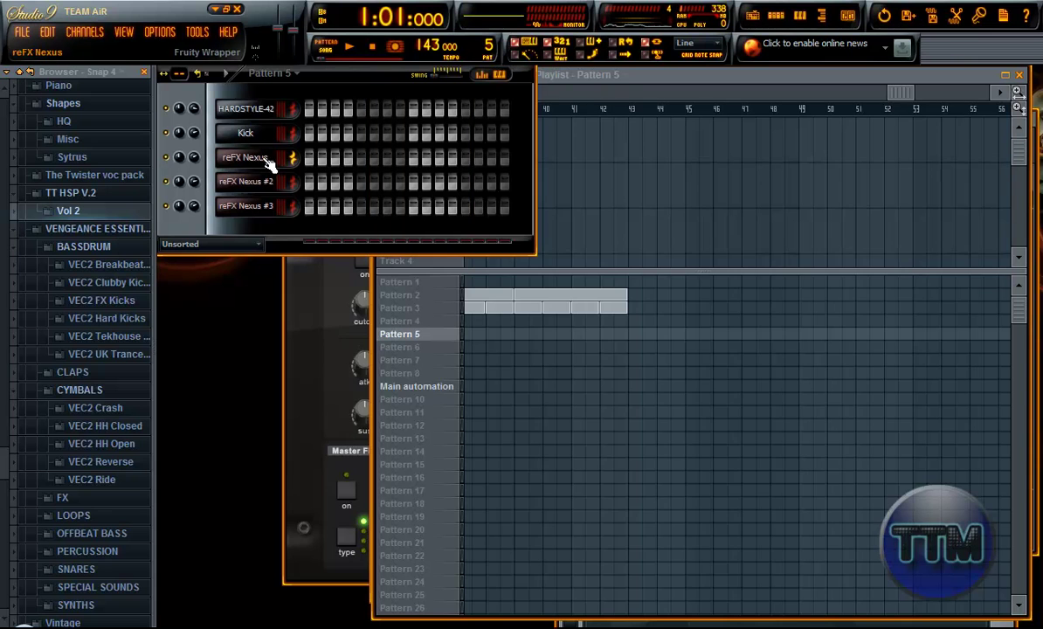
right_click(272, 155)
left_click(316, 162)
key("ctrl+v")
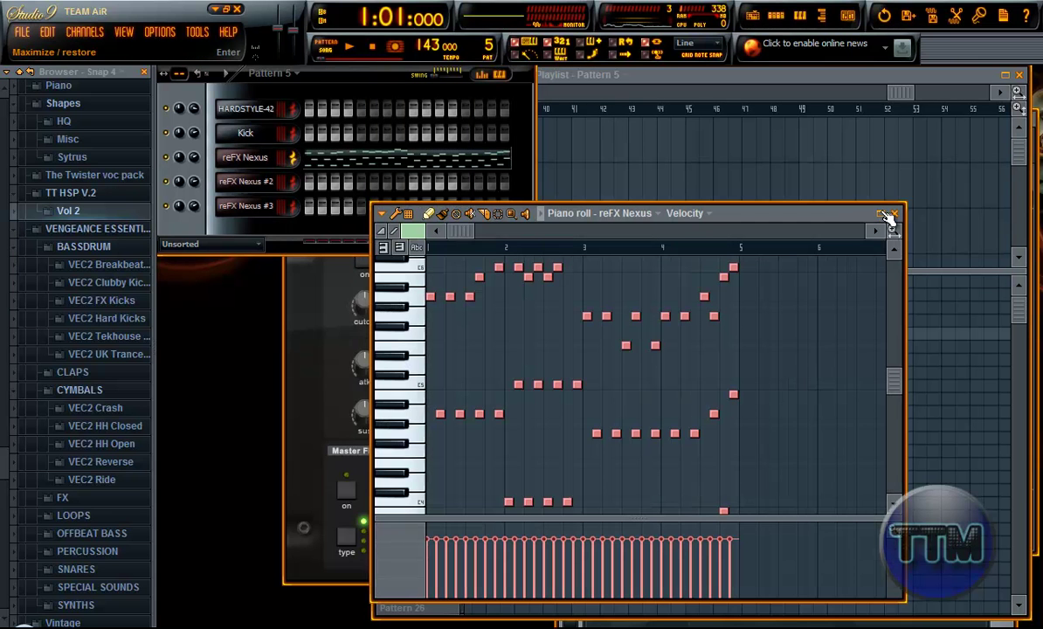
- Play Pattern 5 on its own to hear the pasted melody with the reFX Nexus sound
left_click(880, 214)
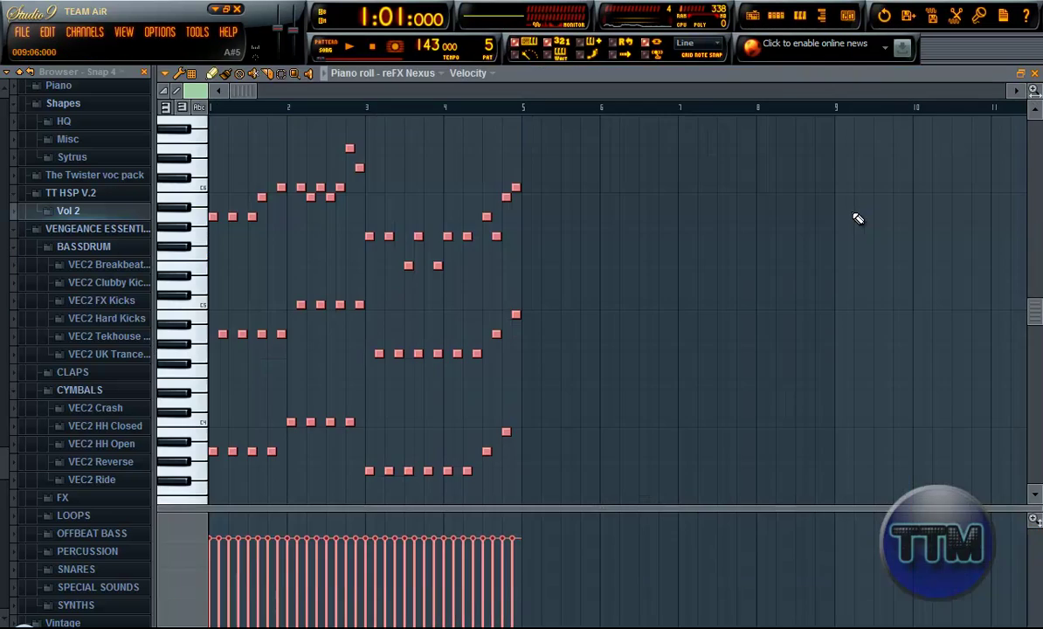
scroll(361, 210, "down", 3)
scroll(361, 210, "up", 1)
key("space")
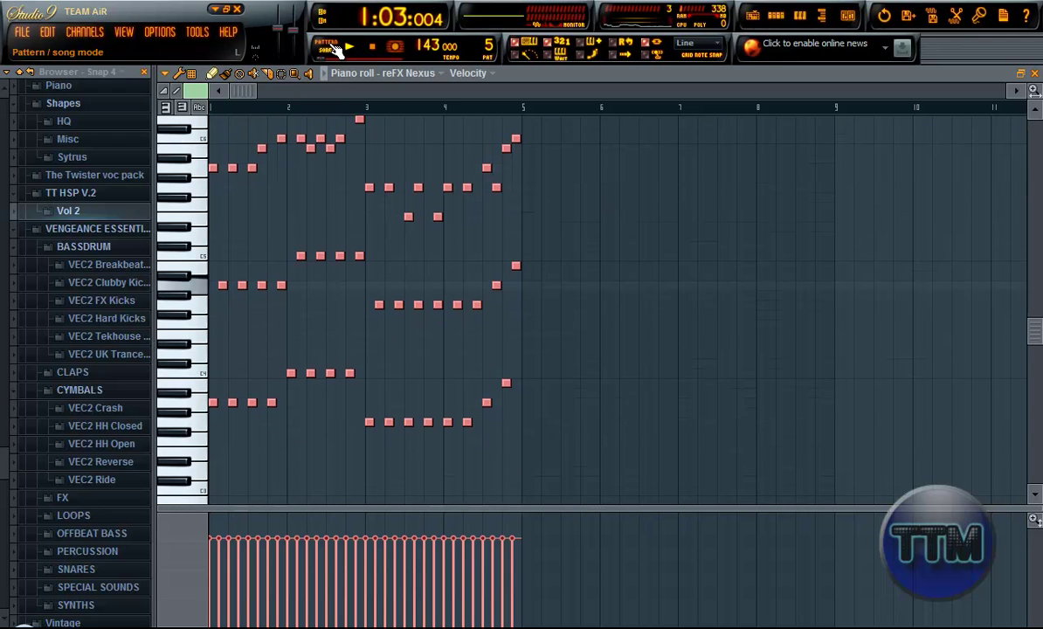
scroll(384, 197, "up", 1)
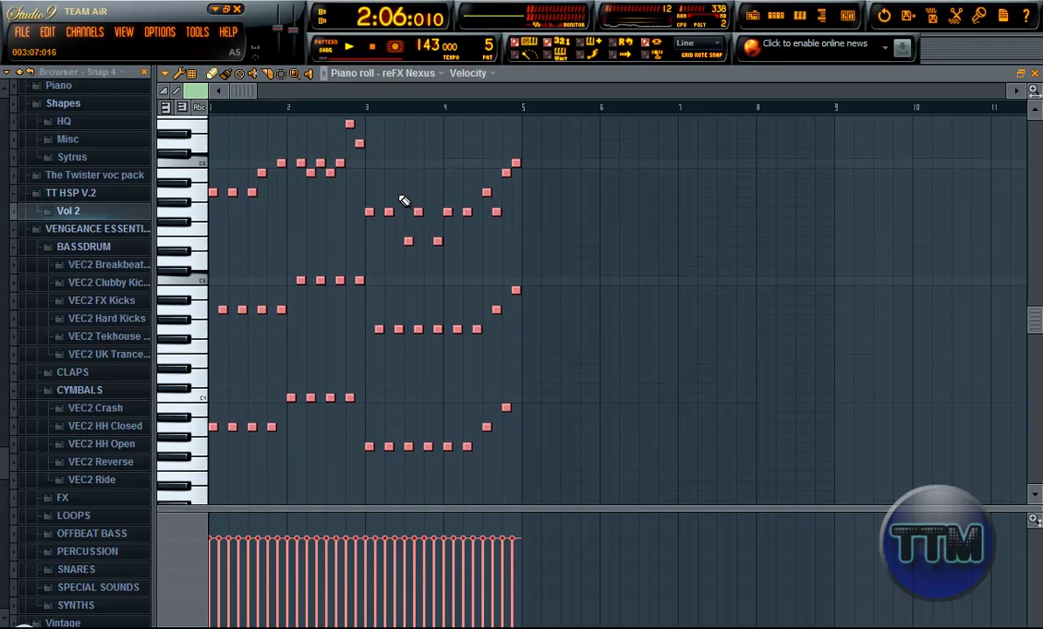
scroll(408, 205, "down", 1)
key("space")
left_click(1020, 73)
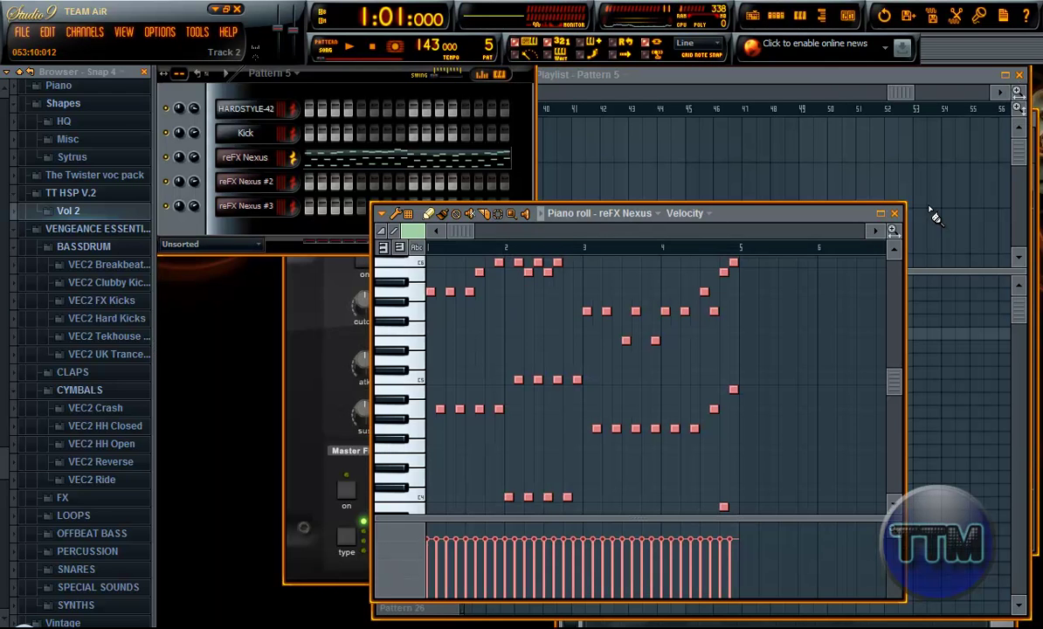
- Clear all notes from the reFX Nexus part of Pattern 5
key("space")
key("space")
key("ctrl+a")
key("Delete")
- Add a channel with the VEC2 Bassdrums Clubby 001.wav sample and replace it with a new Nexus instrument
left_click(323, 106)
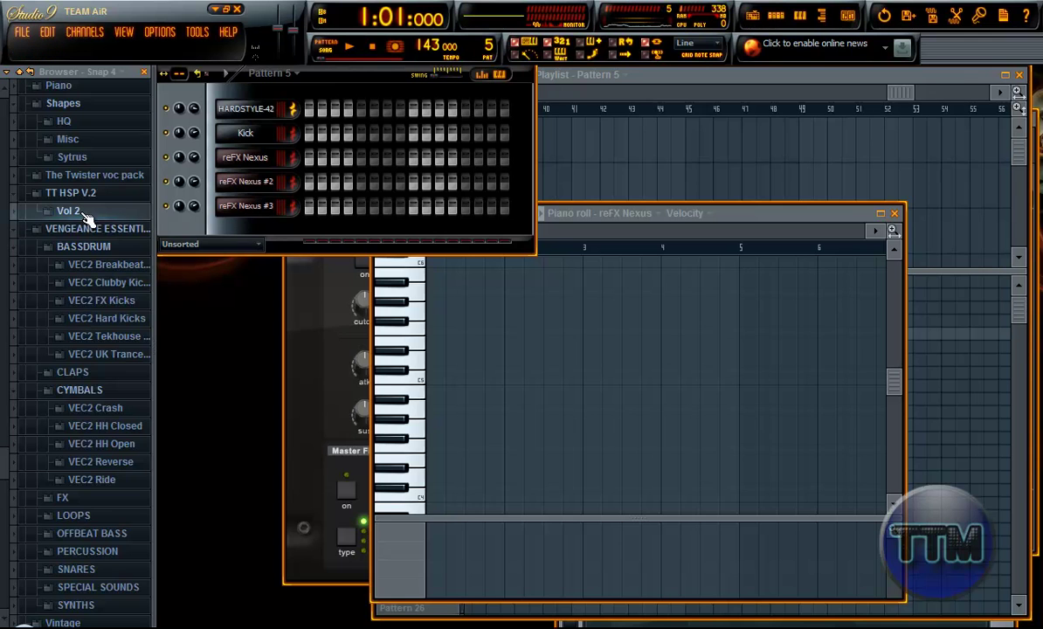
left_click(83, 283)
left_click_drag(83, 104, 226, 83)
left_click(88, 91)
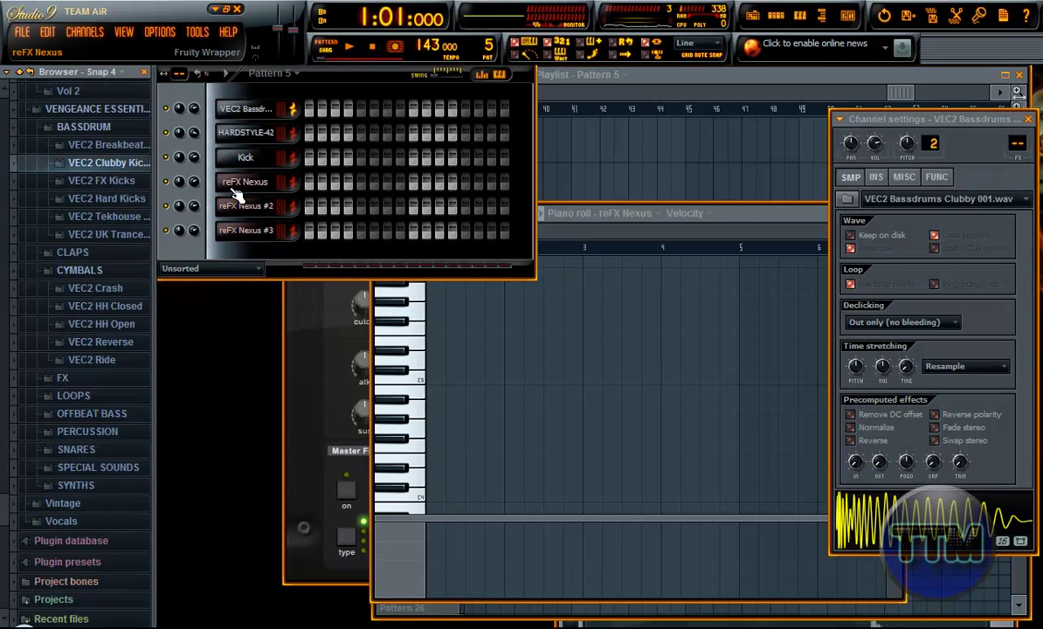
right_click(245, 108)
mouse_move(358, 299)
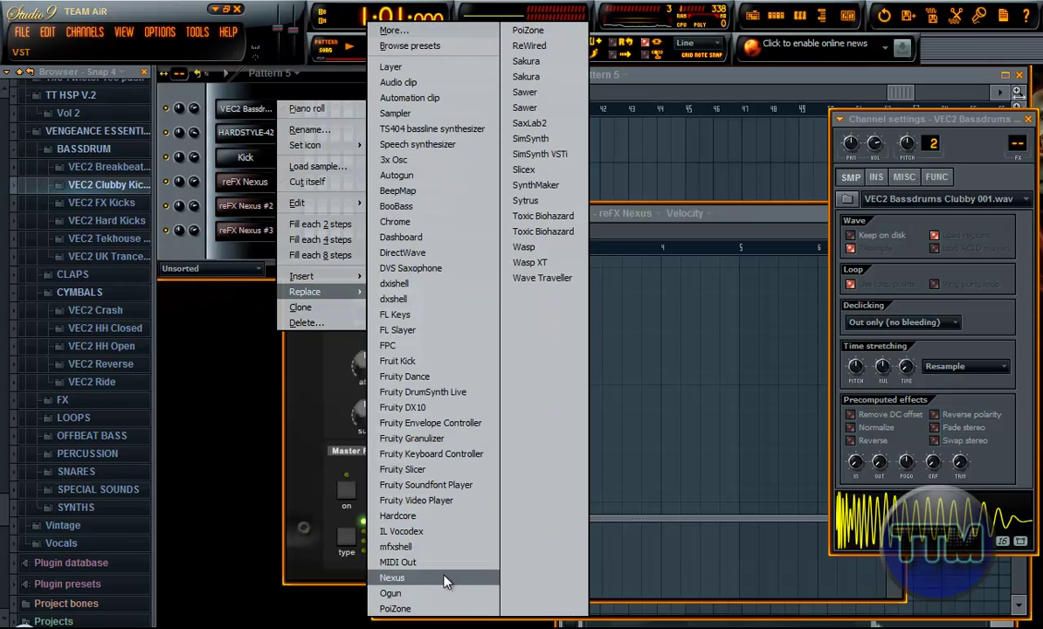
left_click(436, 583)
- Load the LD German Trumpet 3 preset from the Dance Leads category in reFX Nexus #4
left_click(247, 108)
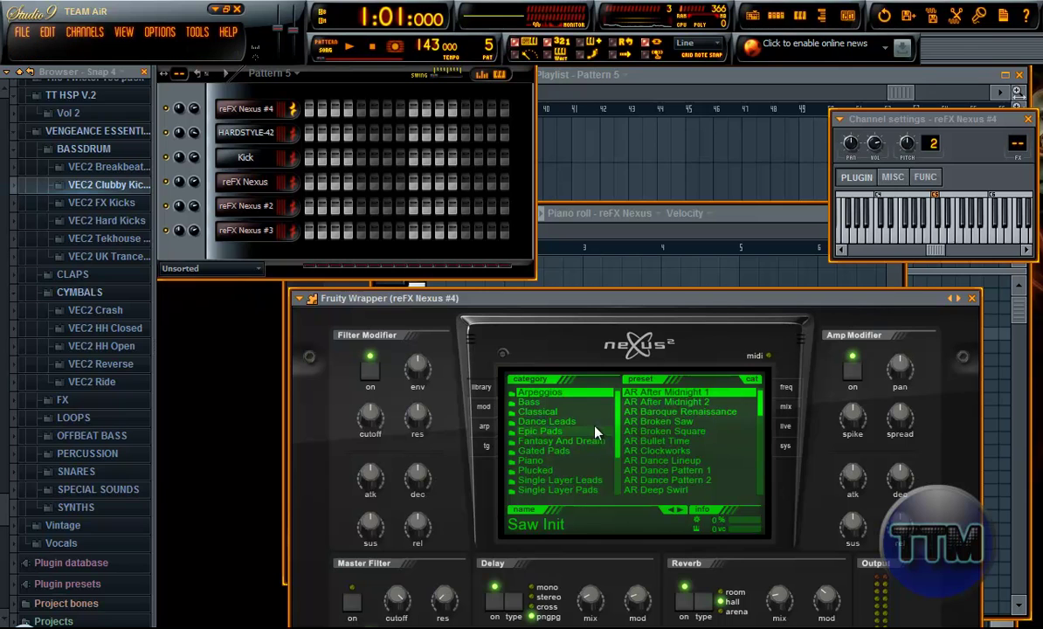
left_click(541, 421)
scroll(673, 432, "up", 4)
left_click(656, 403)
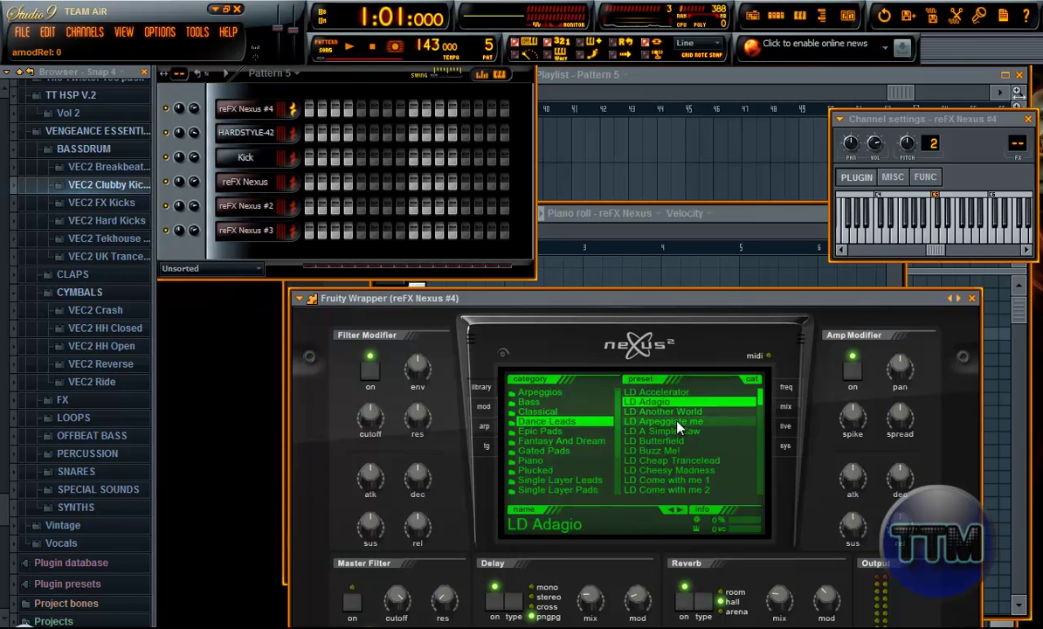
scroll(679, 428, "down", 5)
left_click(704, 480)
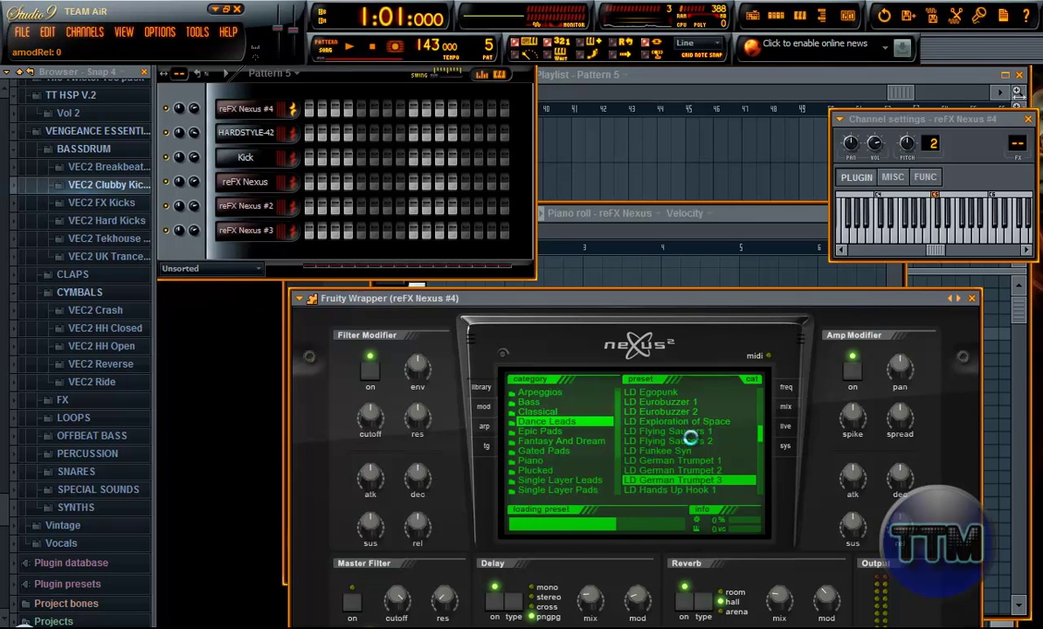
- Paste the melody into the reFX Nexus #4 part of Pattern 5 and review its notes in the enlarged piano roll
right_click(262, 108)
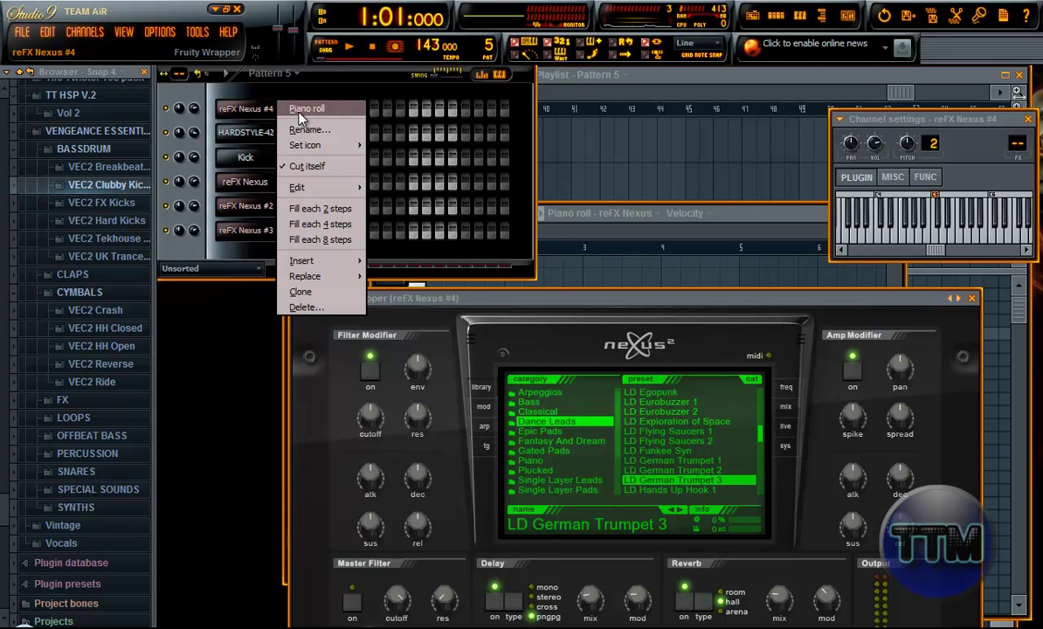
left_click(306, 109)
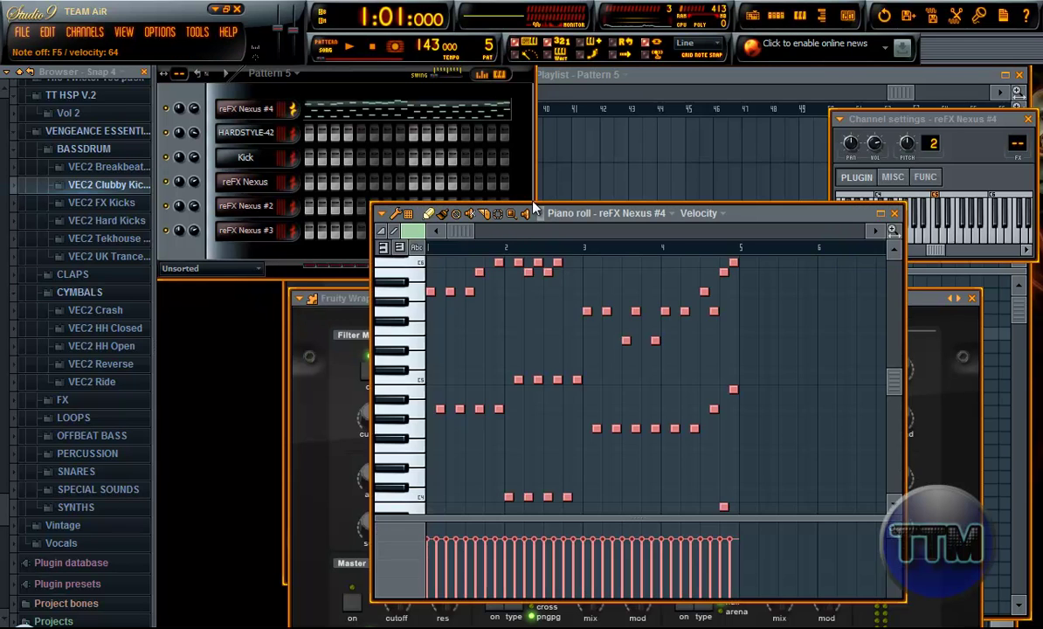
left_click(880, 213)
scroll(319, 179, "down", 2)
scroll(494, 319, "up", 2)
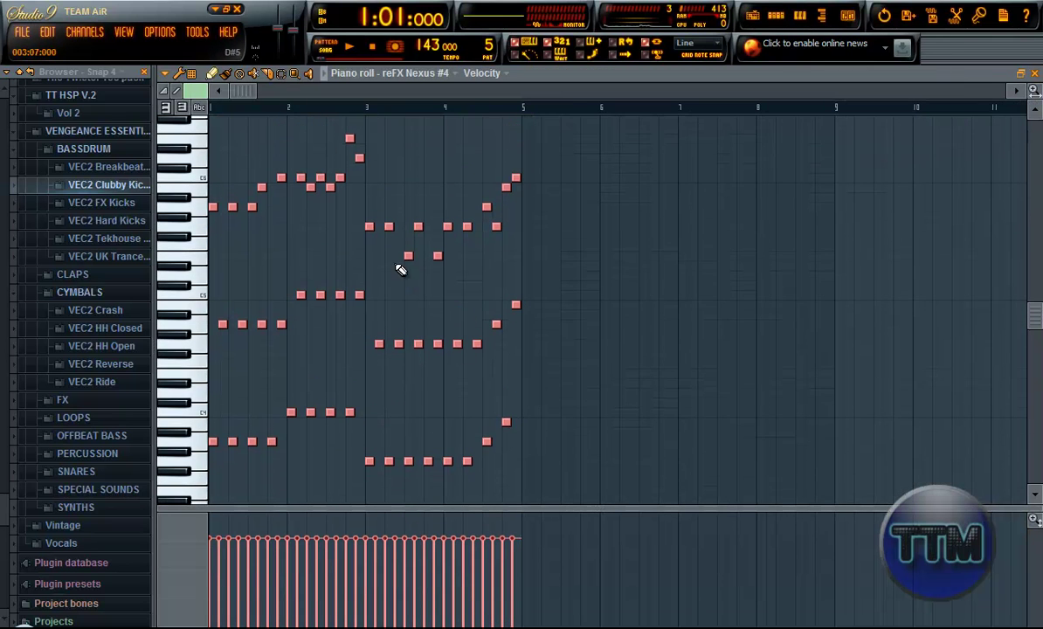
scroll(400, 270, "down", 2)
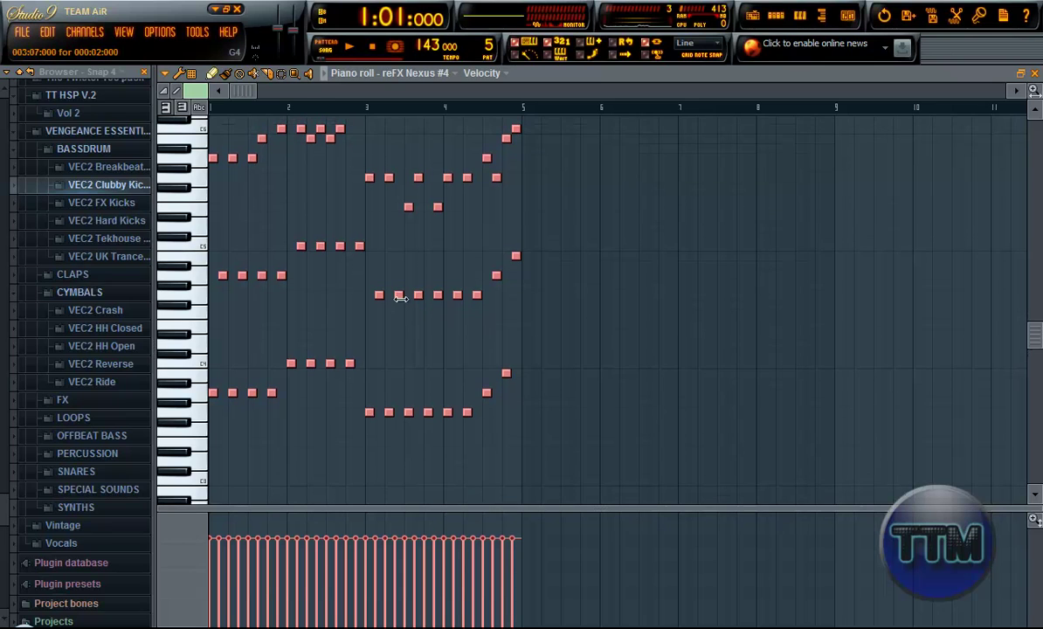
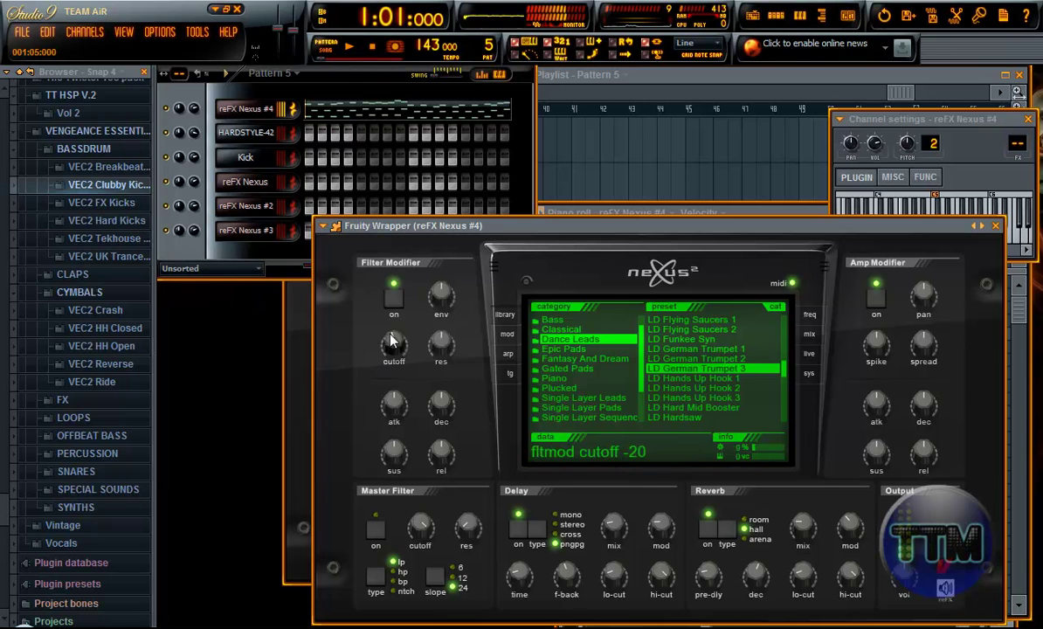
- Lower the filter modifier's cutoff and envelope amount in reFX Nexus #4 and adjust its resonance while Pattern 5 plays
left_click_drag(369, 356, 394, 340)
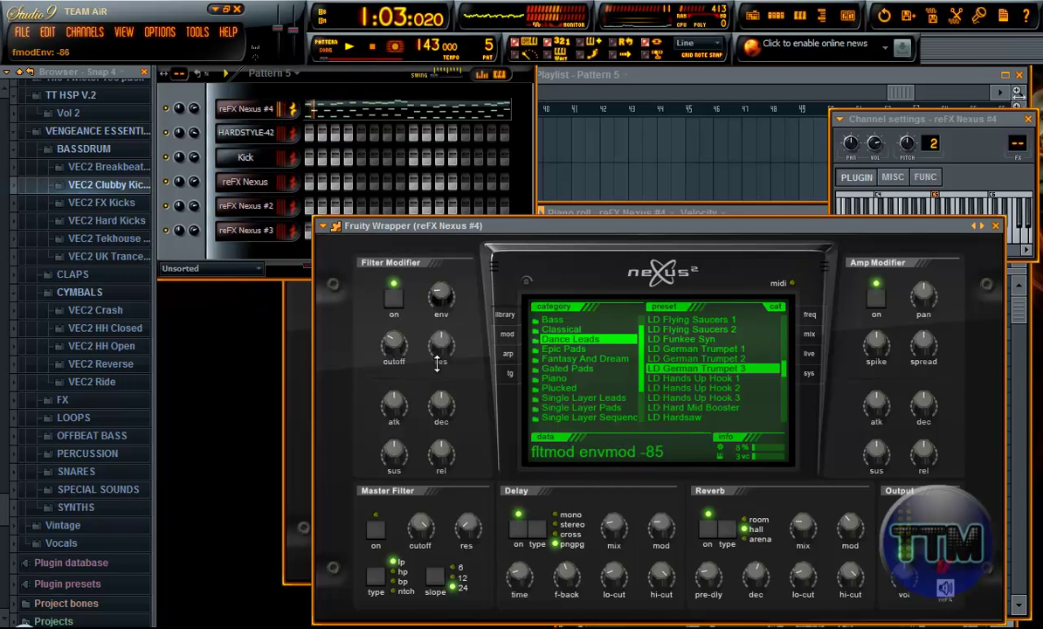
left_click_drag(413, 178, 415, 184)
mouse_move(440, 293)
left_mouse_down()
mouse_move(437, 393)
mouse_move(426, 291)
left_mouse_up()
left_click_drag(393, 344, 381, 362)
left_click_drag(440, 338, 452, 437)
left_click_drag(442, 358, 433, 302)
left_click_drag(441, 345, 397, 341)
key("space")
key("space")
- Enlarge the reFX Nexus #4 piano roll of Pattern 5 and delete all notes after bar 1
left_click(410, 112)
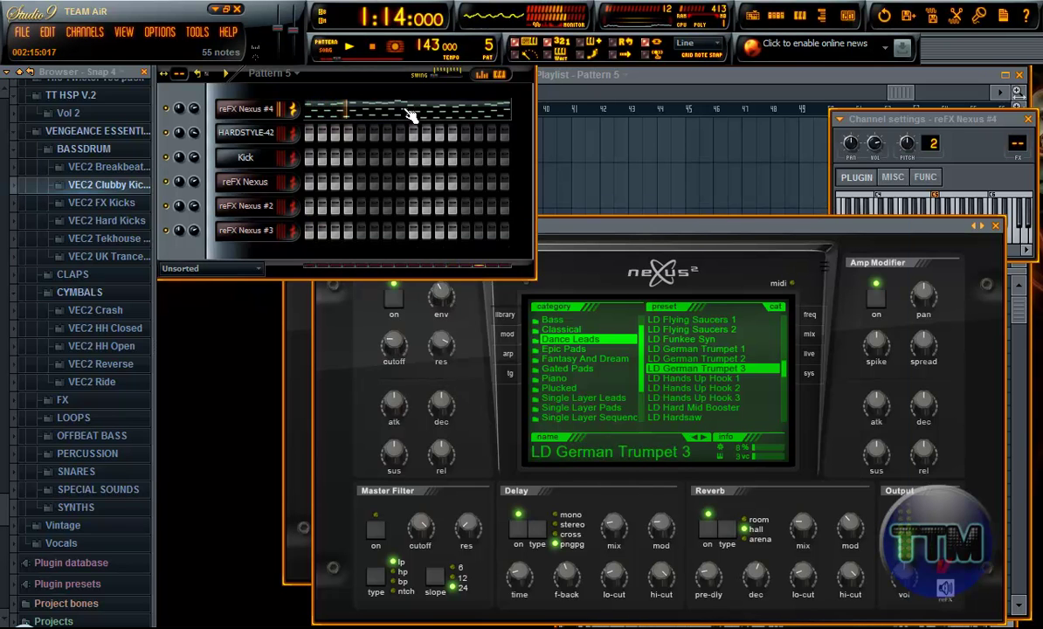
key("space")
left_click(881, 214)
scroll(461, 363, "down", 2)
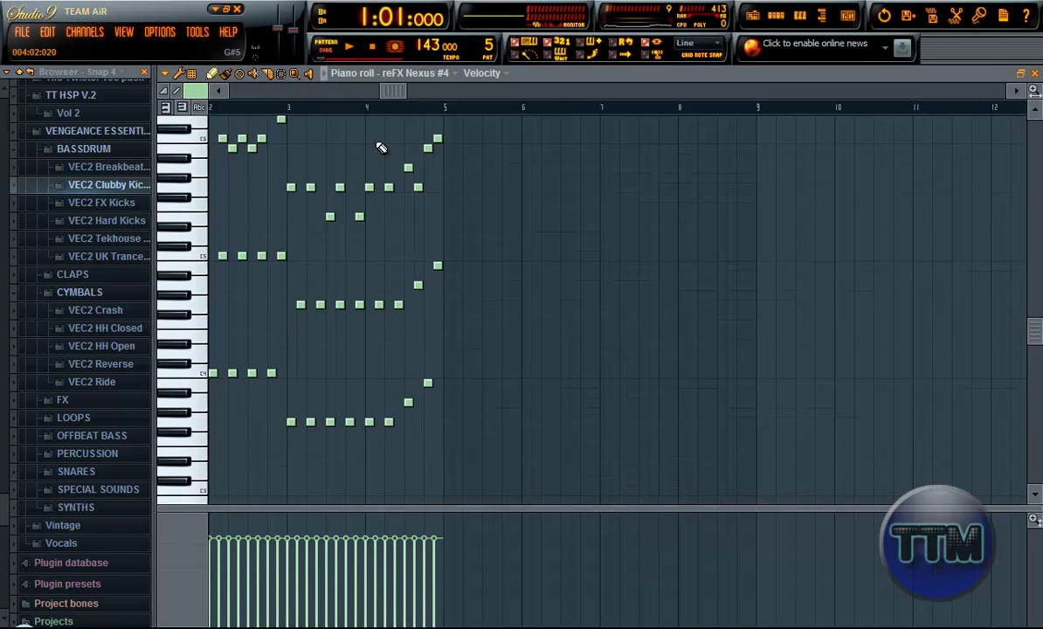
scroll(293, 91, "left", 1)
left_click_drag(268, 77, 220, 85)
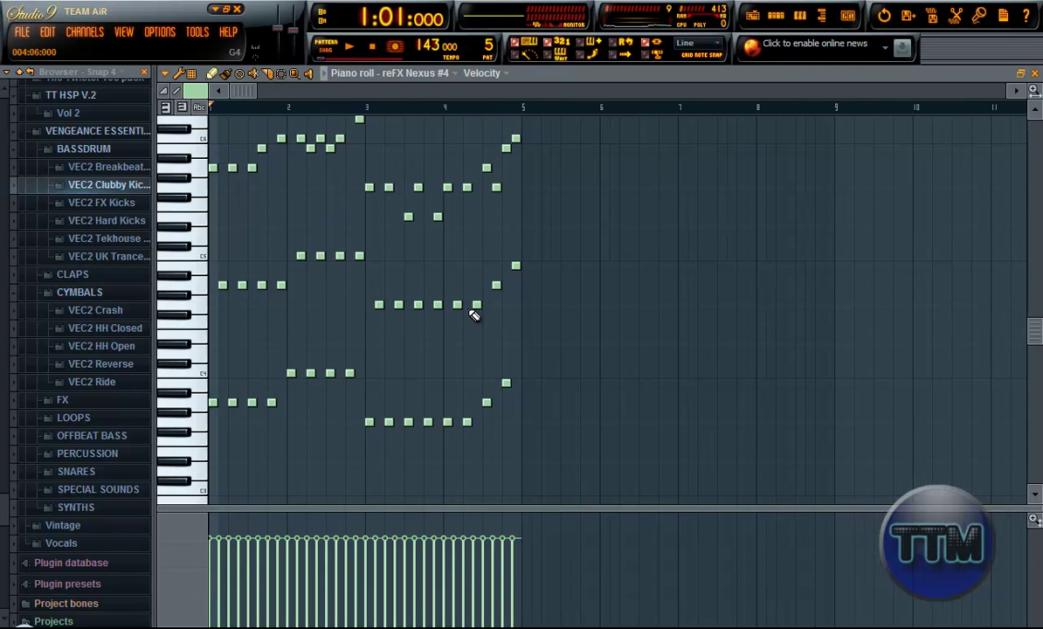
left_click_drag(666, 486, 300, 209)
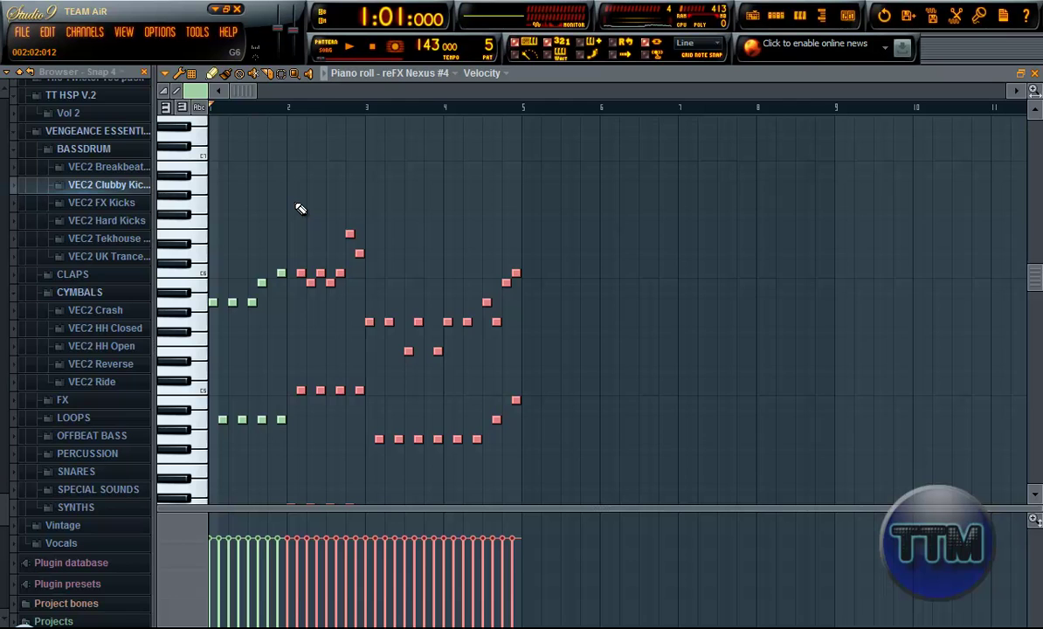
key("Delete")
- Play Pattern 5 to listen to the shortened one-bar melody
key("space")
scroll(302, 202, "down", 3)
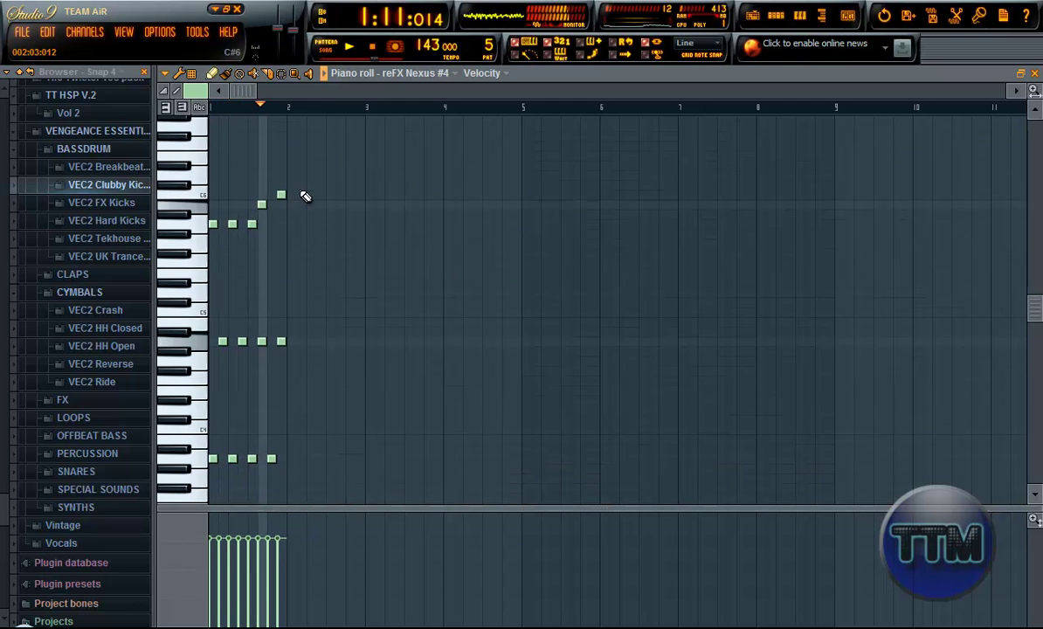
key("space")
key("space")
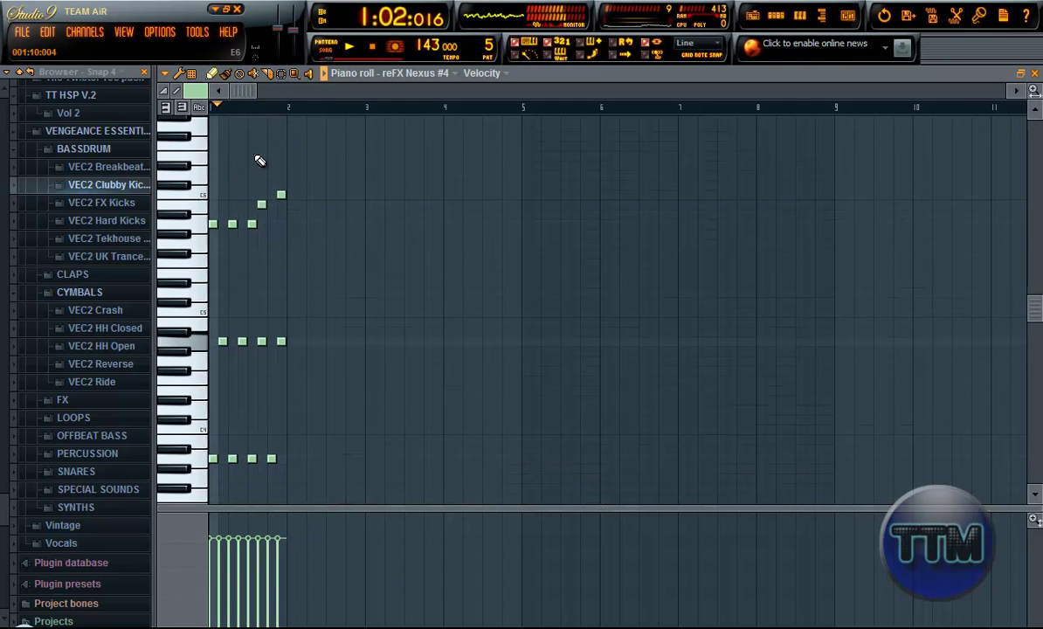
key("space")
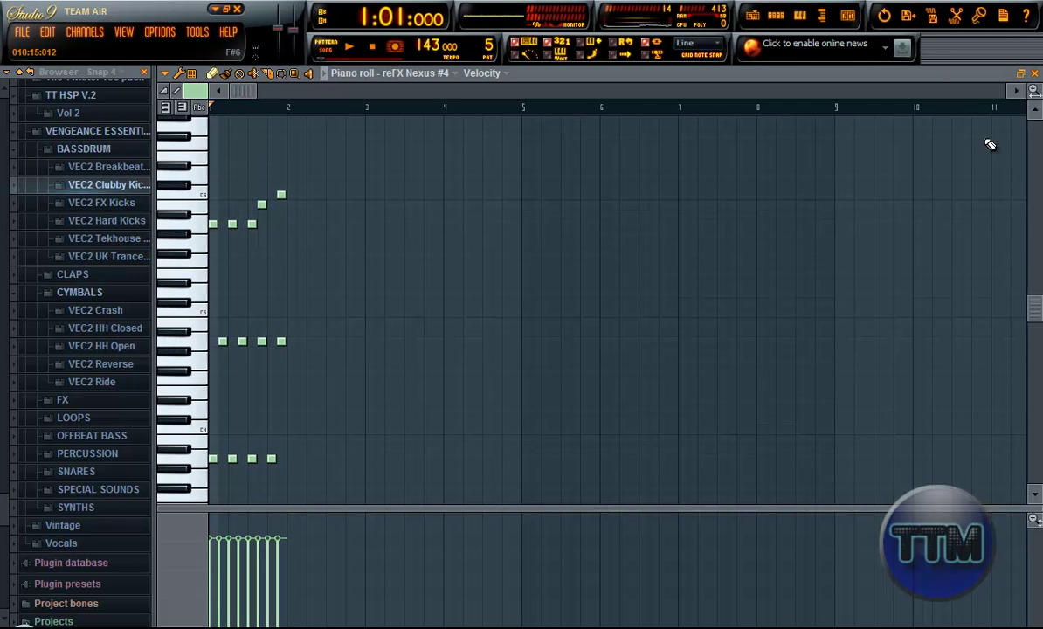
- Undo the deletion, cut the notes after bar 1 instead, and shrink the piano roll back to its smaller size
key("ctrl+z")
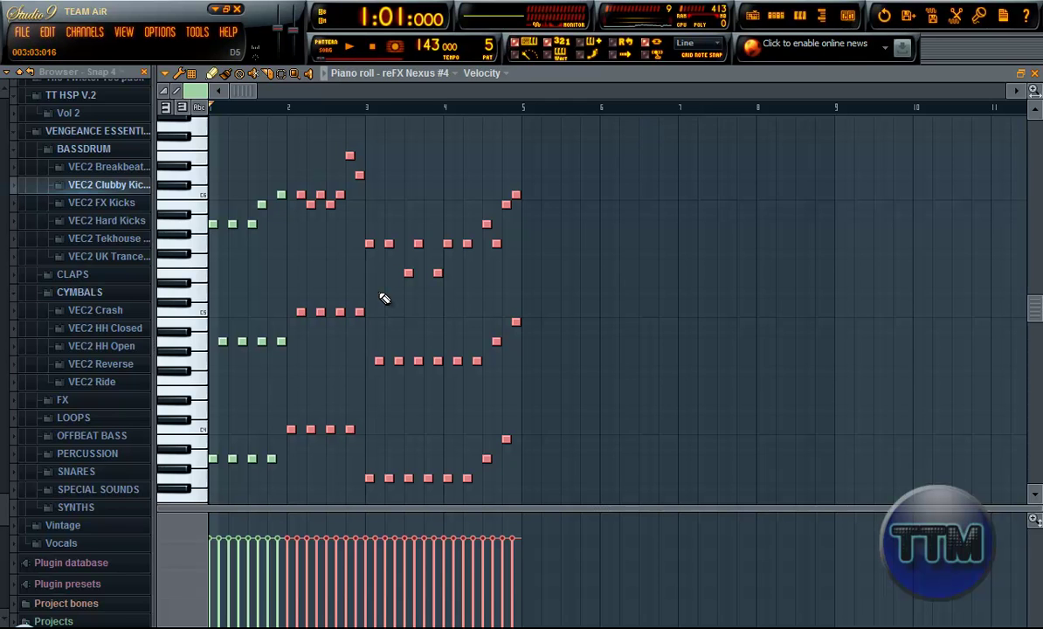
key("Delete")
left_click(1020, 73)
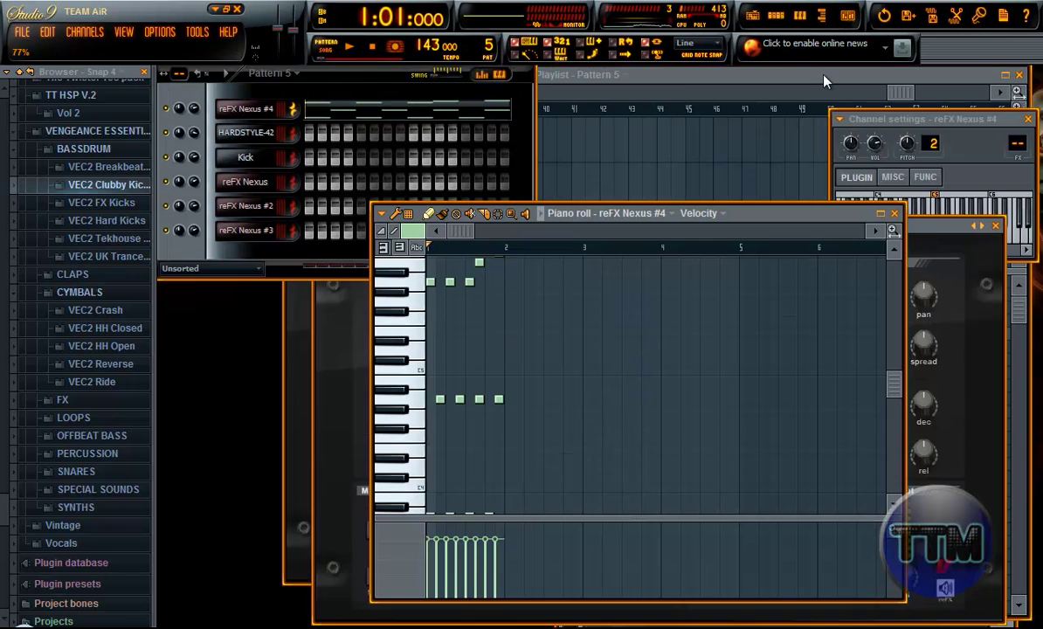
- Paste the cut notes into the reFX Nexus #2 and reFX Nexus #3 parts of Pattern 6
left_click(679, 83)
left_click(439, 347)
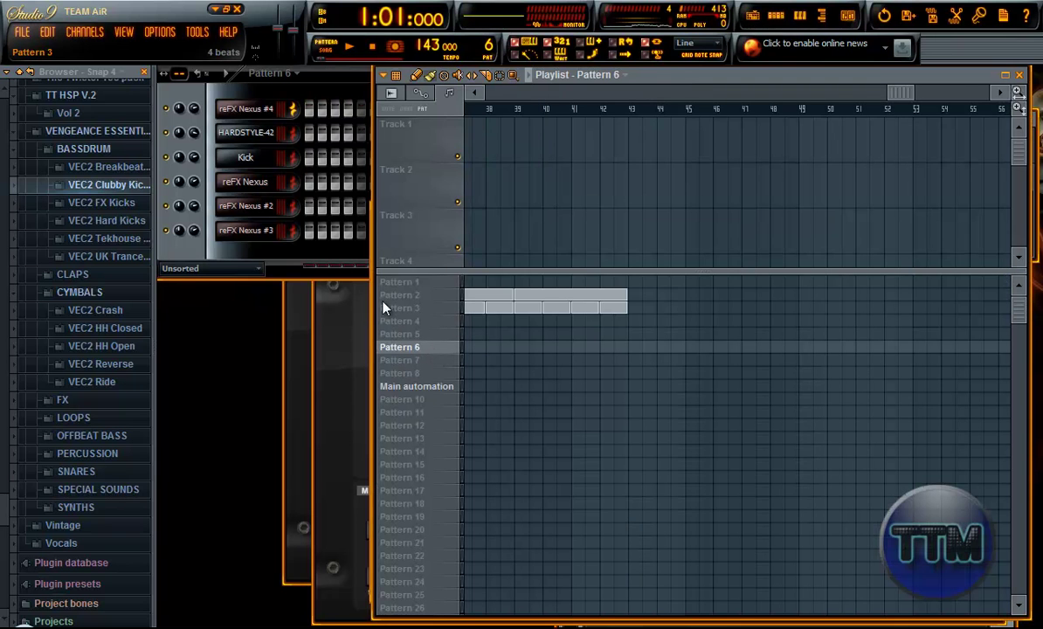
left_click(247, 246)
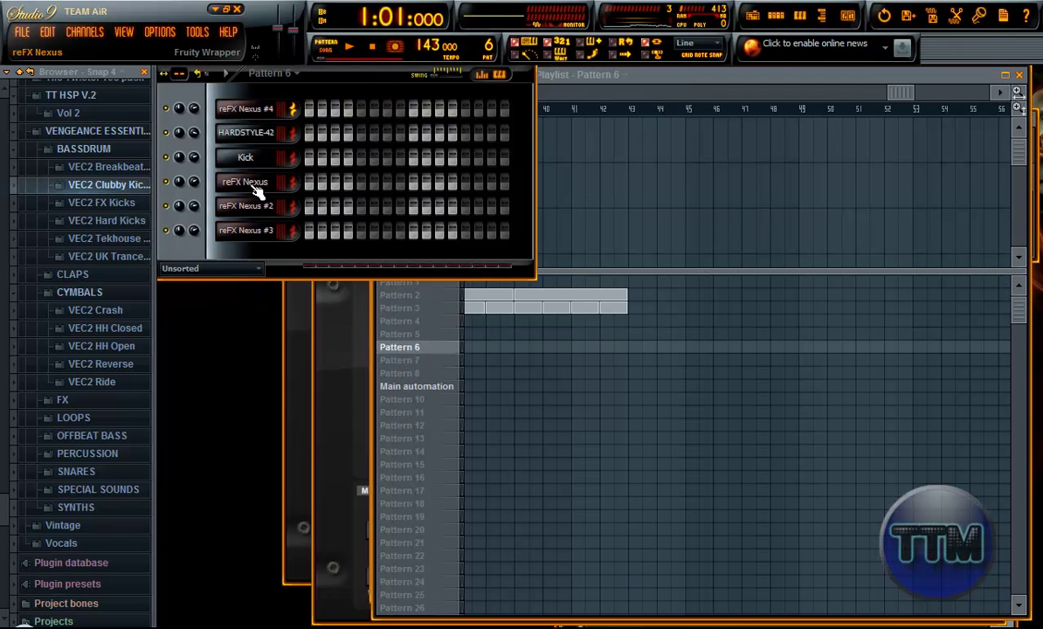
right_click(258, 189)
left_click(308, 182)
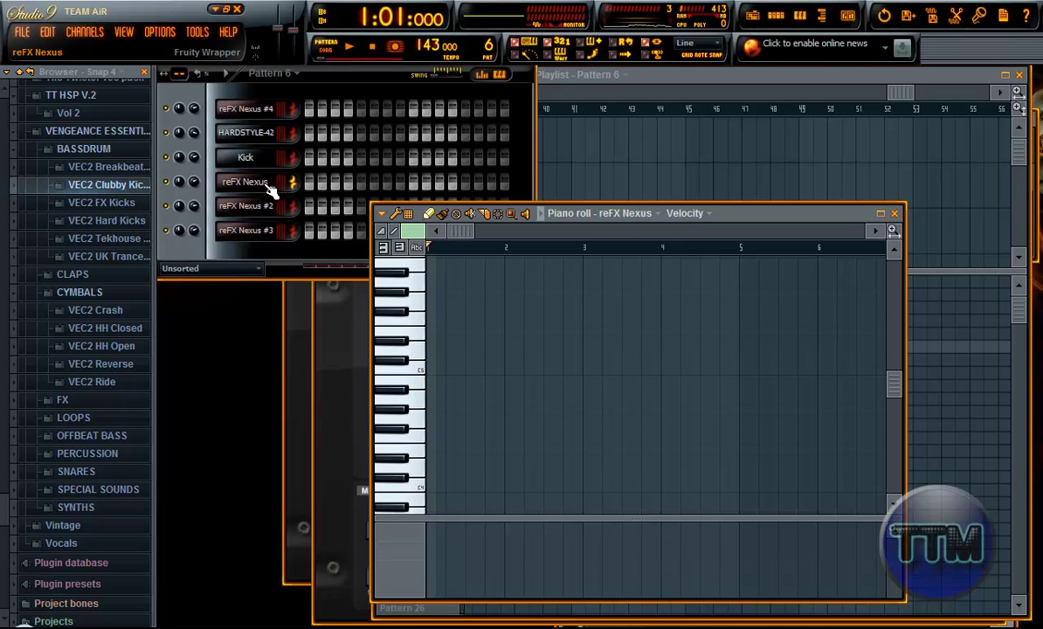
right_click(265, 199)
left_click(301, 212)
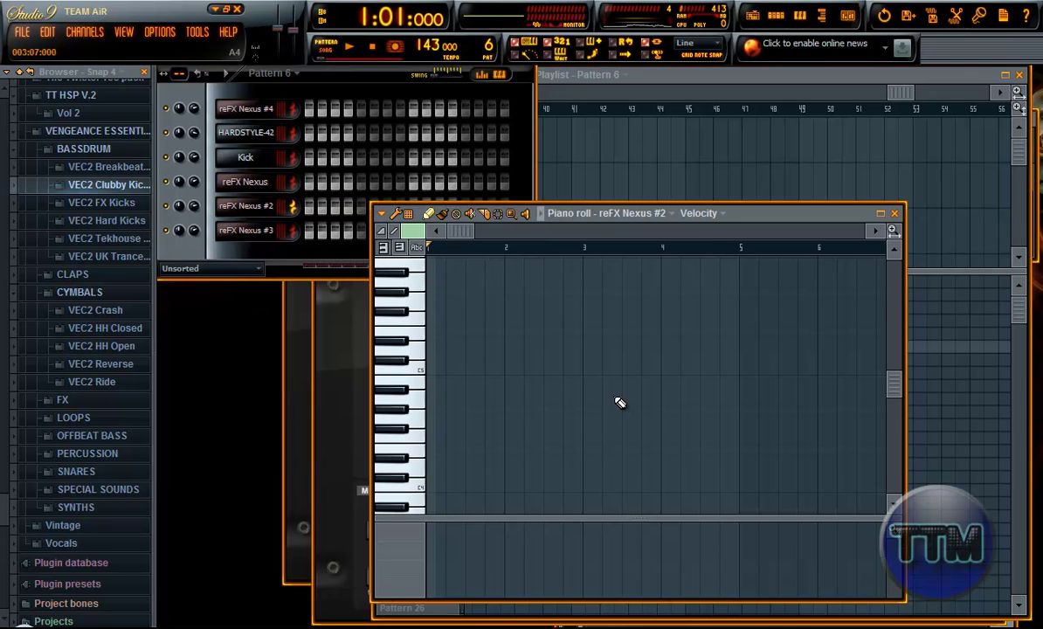
key("ctrl+v")
right_click(246, 230)
left_click(297, 230)
key("ctrl+v")
- Compare the channel contents of Pattern 2 with those of Pattern 6
left_click(705, 77)
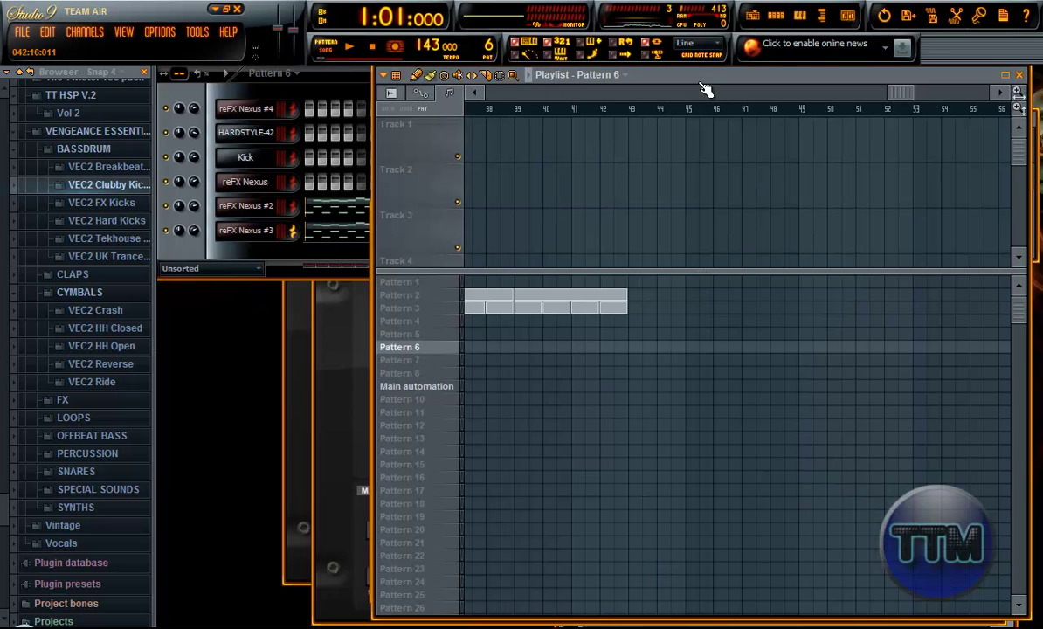
left_click(417, 295)
left_click(241, 255)
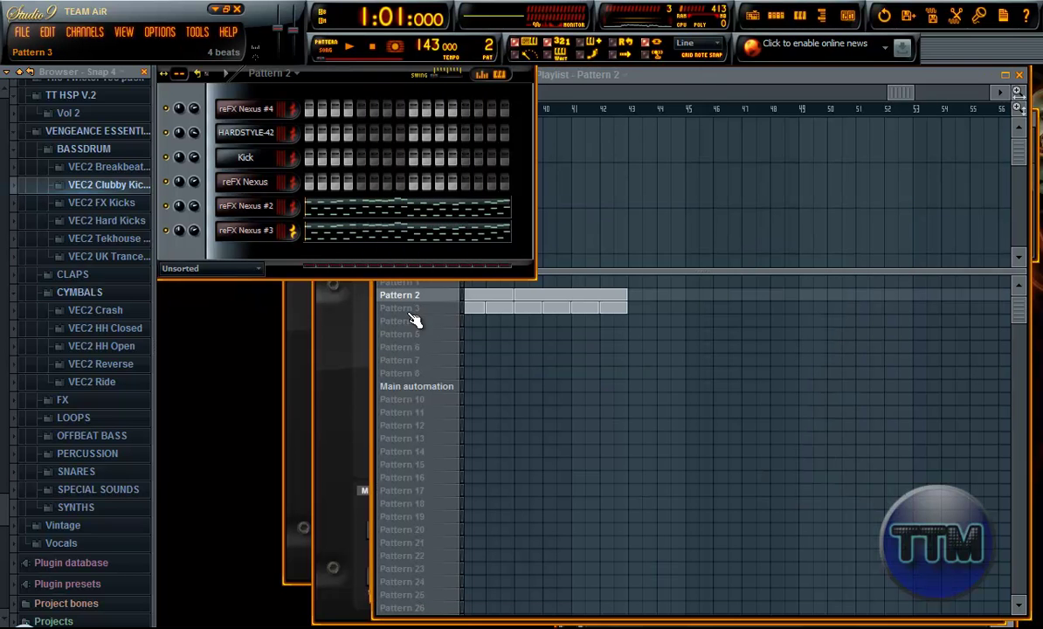
left_click(400, 346)
left_click(274, 256)
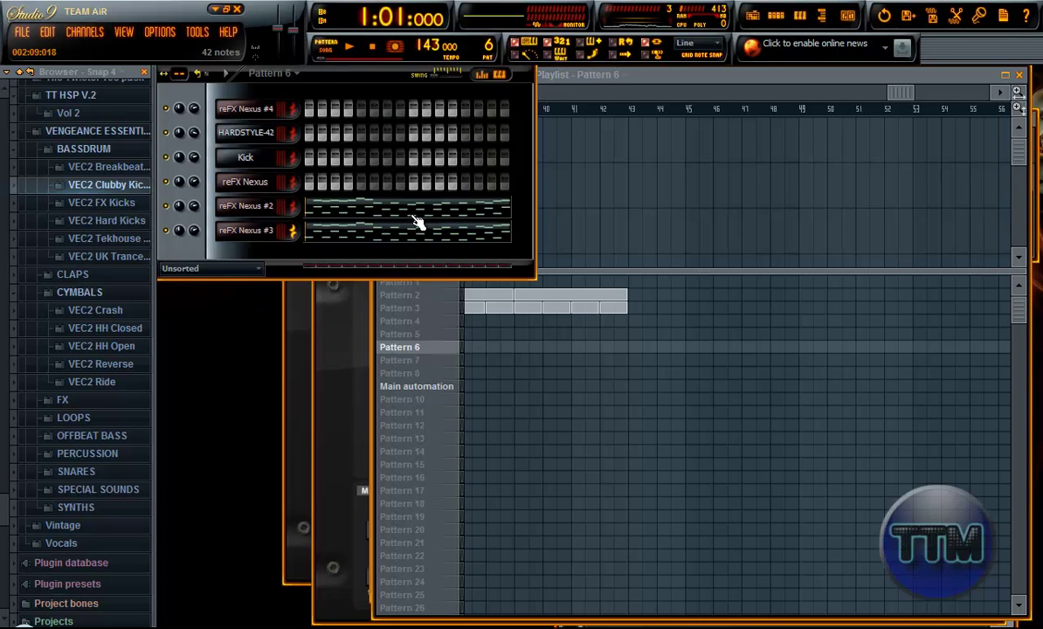
- Place a Pattern 5 clip at bar 43 in the playlist, followed by a Pattern 6 clip at bar 44
left_click(659, 76)
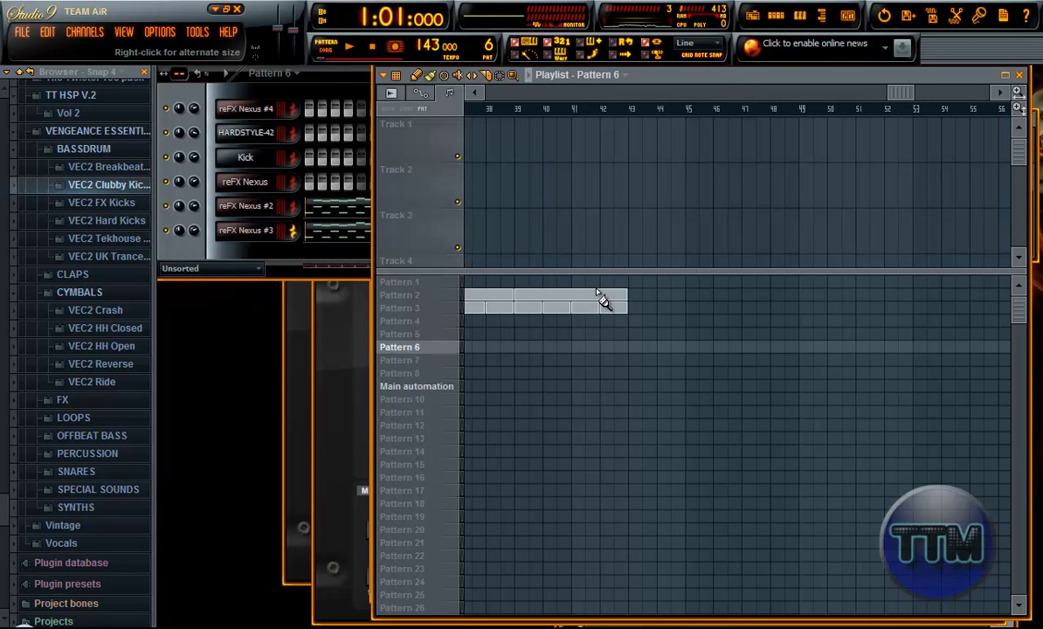
left_click(634, 333)
scroll(602, 367, "up", 2, "ctrl")
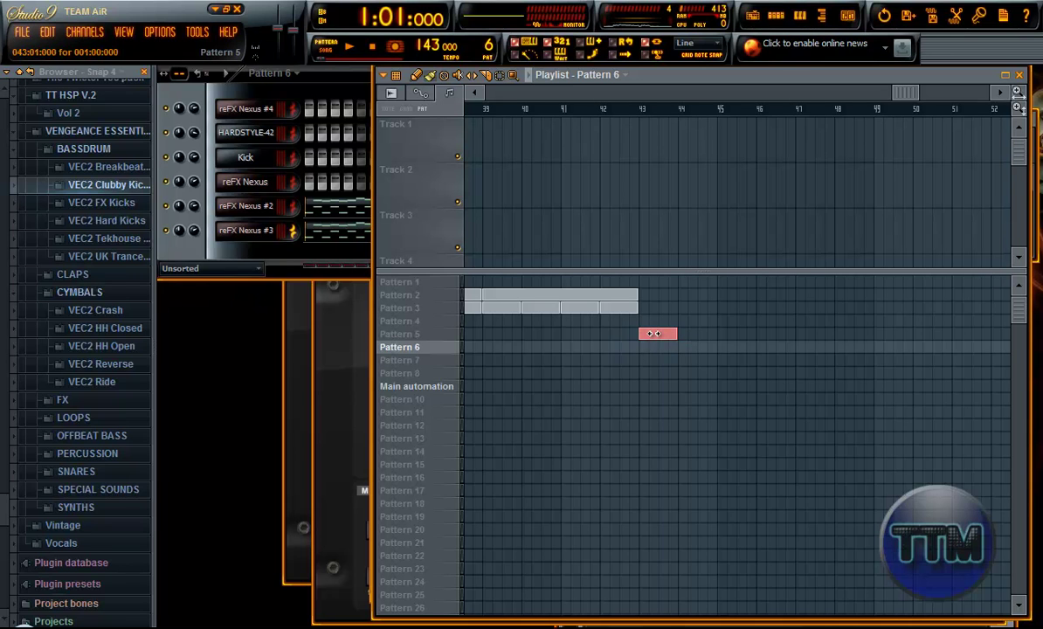
left_click(679, 347)
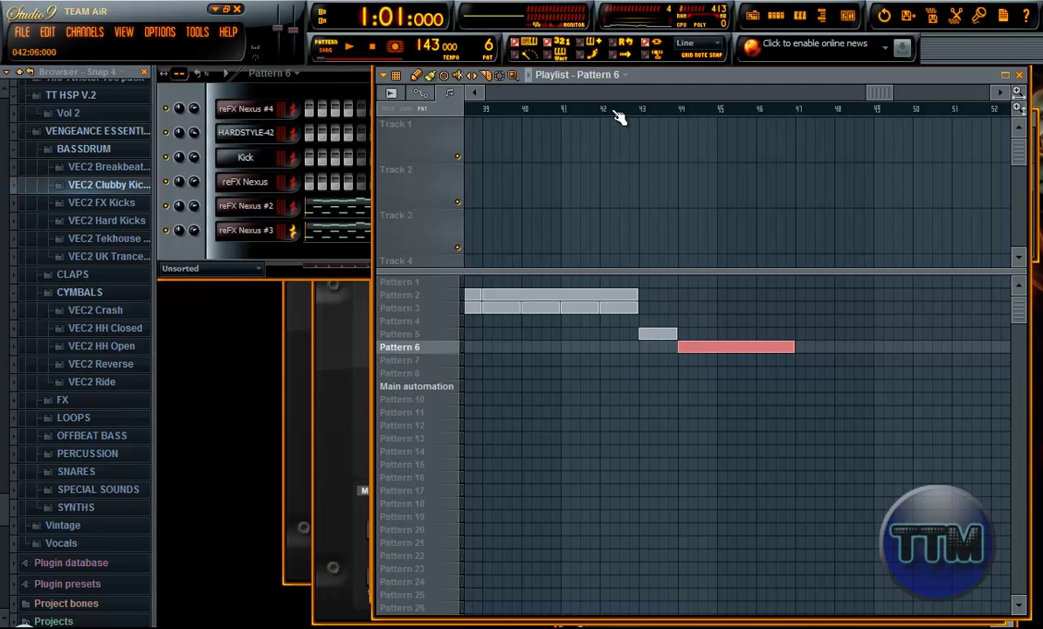
- Add Pattern 3 clips at bars 44 to 46 and play the new section in song mode
left_click_drag(684, 308, 782, 307)
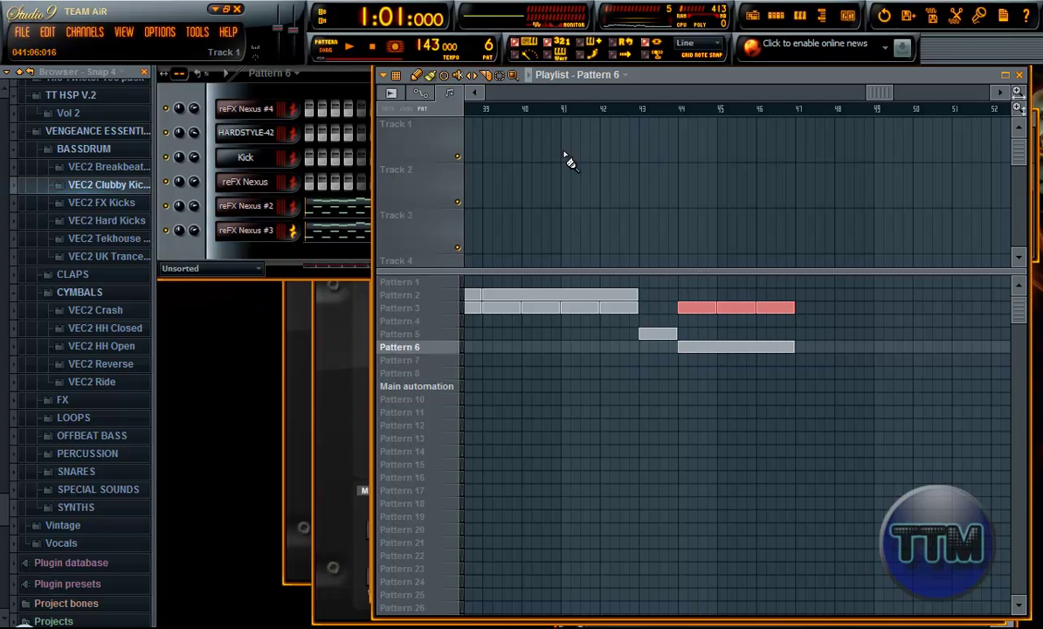
left_click(325, 50)
left_click(542, 109)
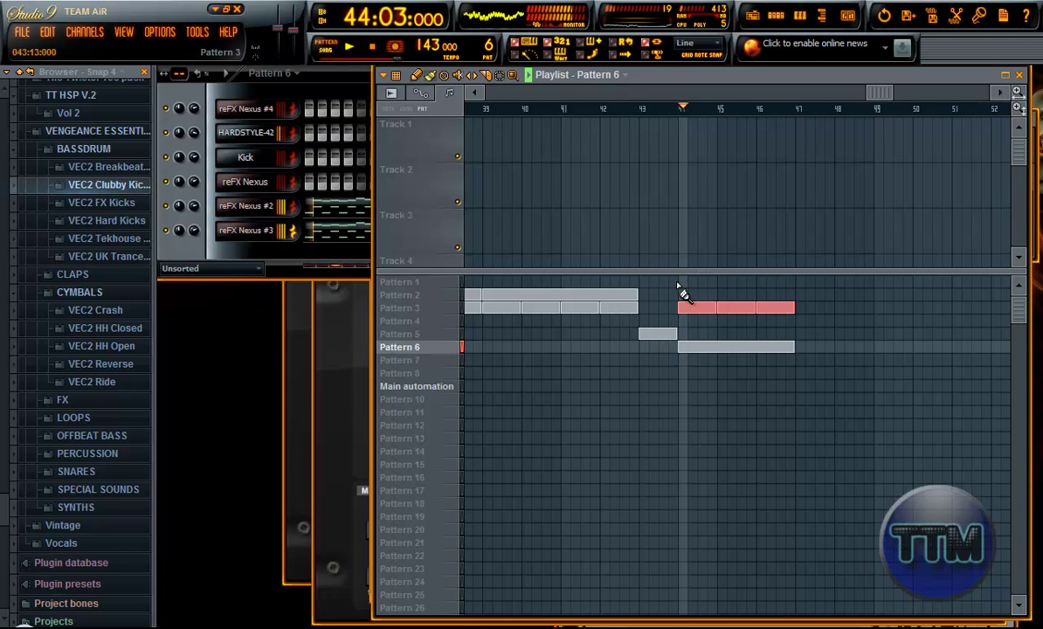
left_click_drag(877, 93, 894, 96)
key("space")
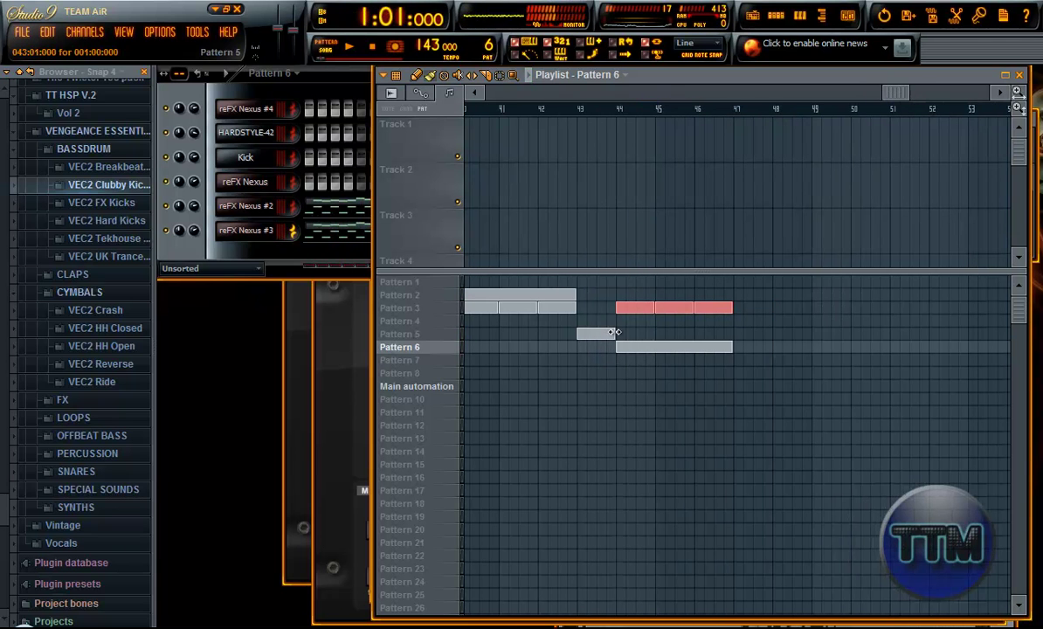
- Copy the four-bar group of Pattern 2 and Pattern 3 clips to bars 47 and 51, and play the extended section
left_click_drag(896, 93, 784, 95)
left_click_drag(584, 277, 653, 349)
left_click_drag(593, 294, 850, 270)
left_click_drag(809, 94, 841, 93)
left_click_drag(690, 299, 791, 298)
left_click_drag(811, 94, 830, 94)
left_click(691, 107)
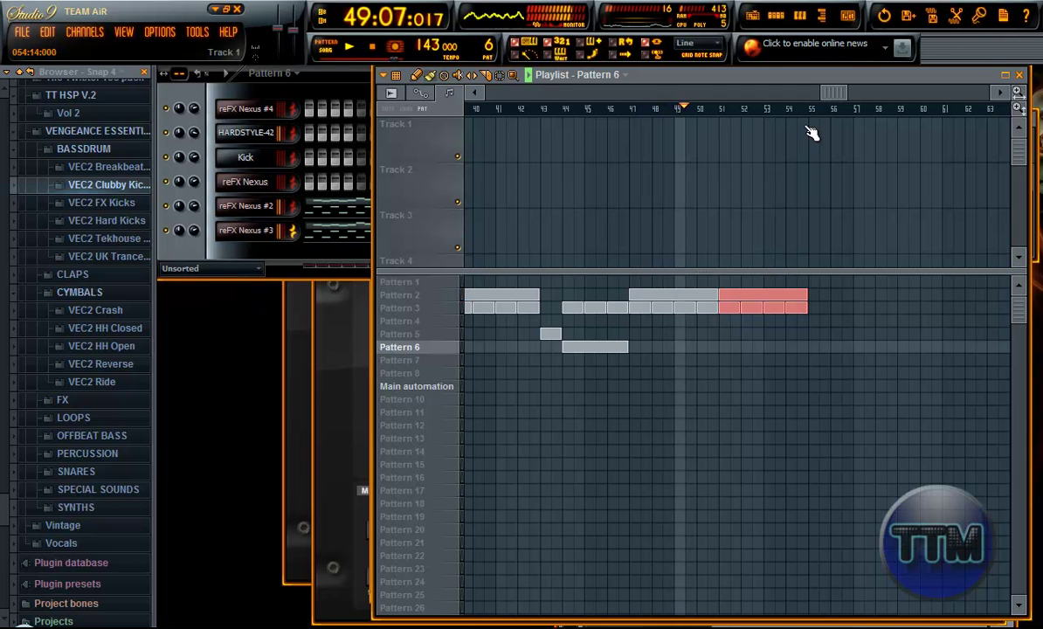
- Remove the last Pattern 3 clip at bar 54 and stop playback
left_click_drag(830, 93, 856, 97)
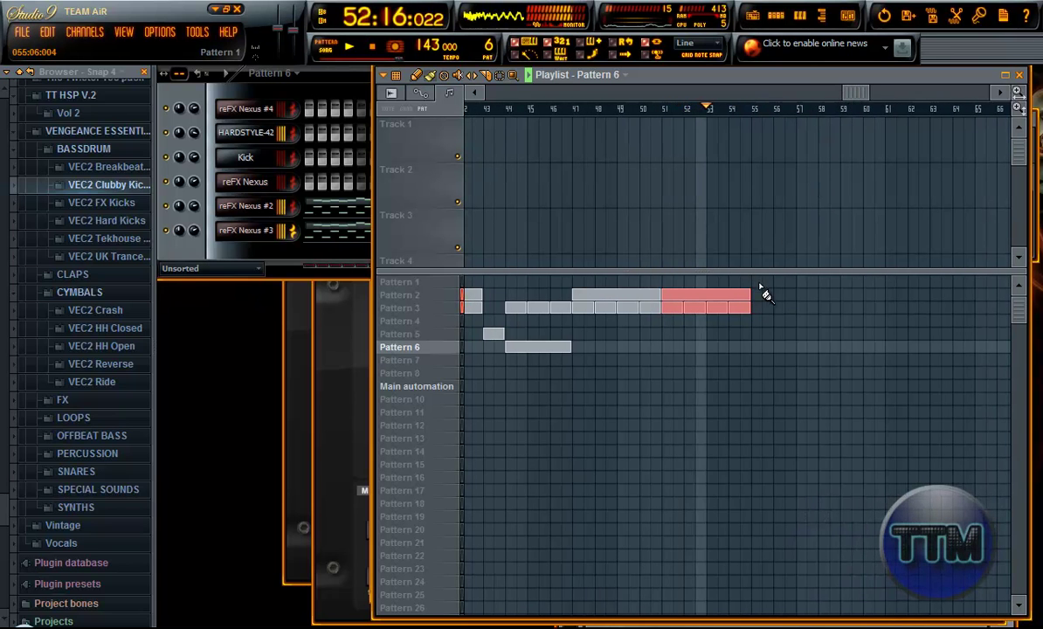
right_click(746, 309)
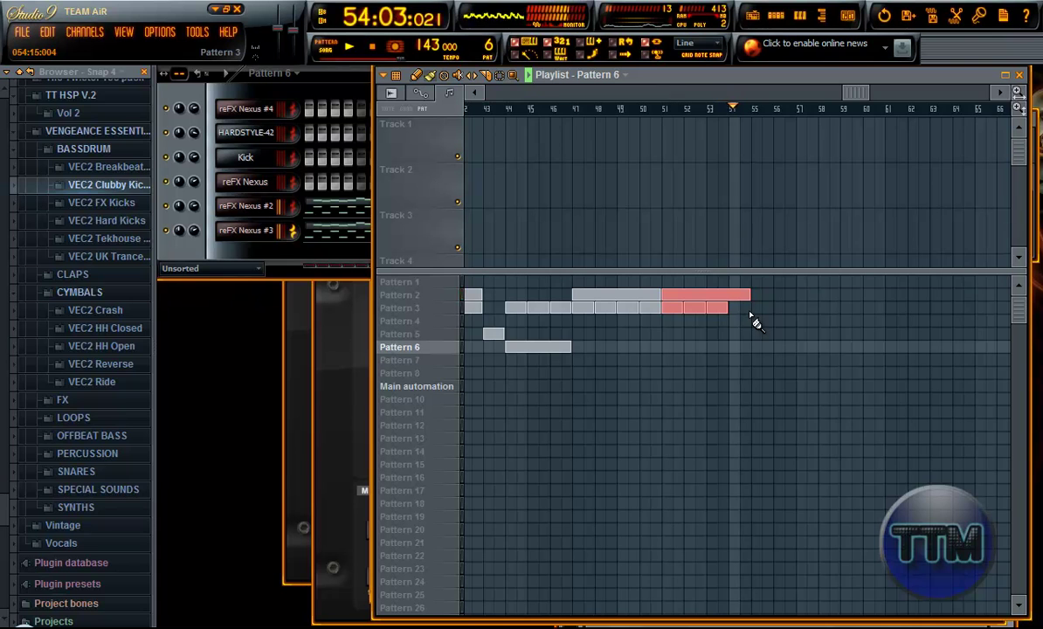
key("space")
left_click_drag(857, 94, 709, 116)
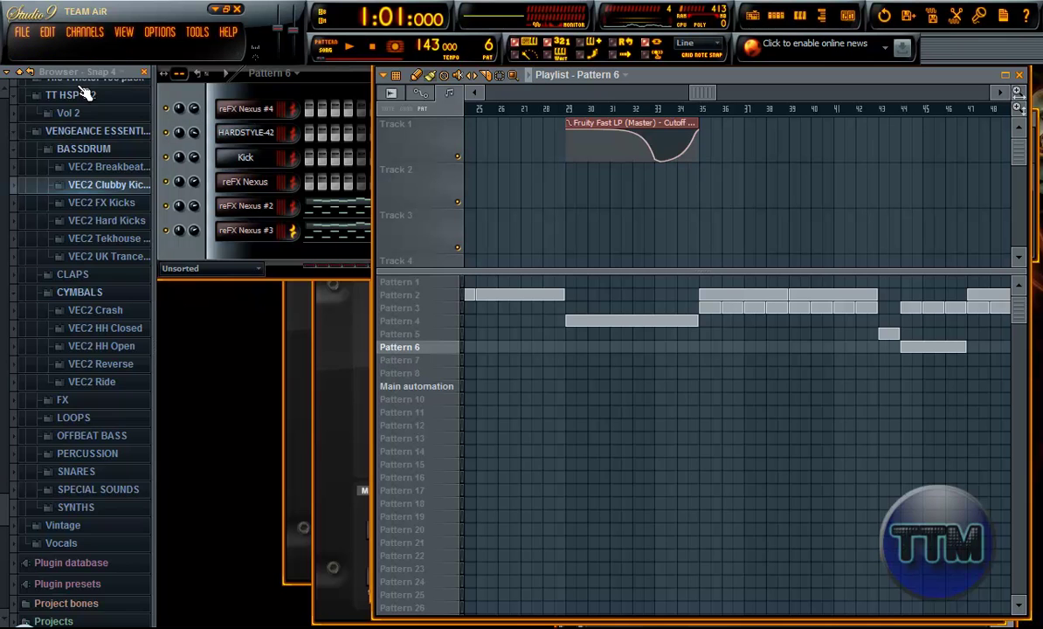
- Switch to Firefox, load YouTube in a new tab and open the signed-in account's own channel page
mouse_move(451, 628)
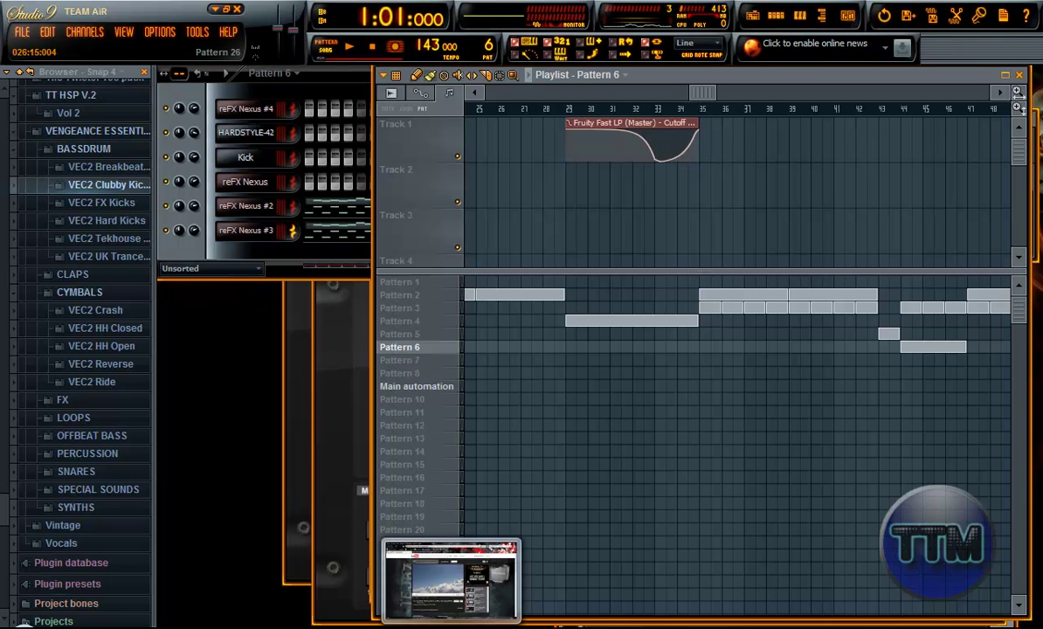
left_click(452, 579)
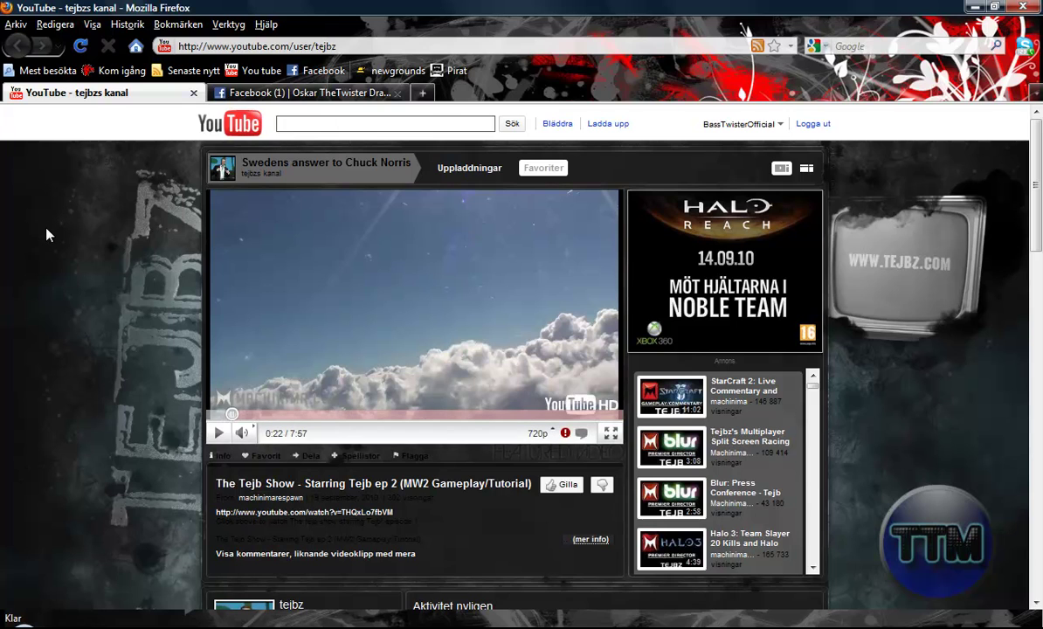
key("ctrl+t")
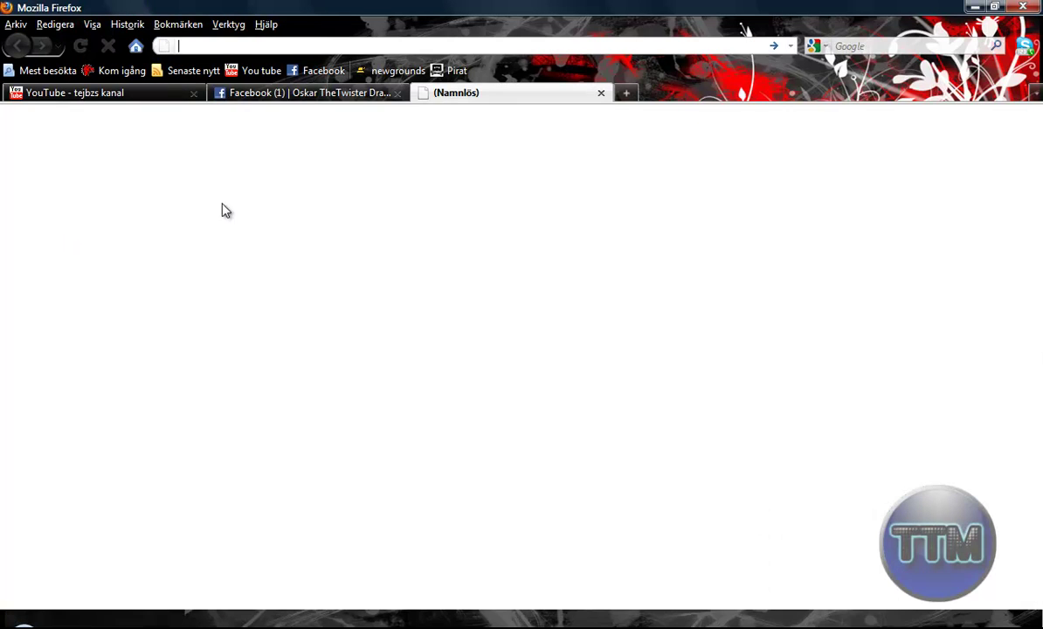
left_click(258, 73)
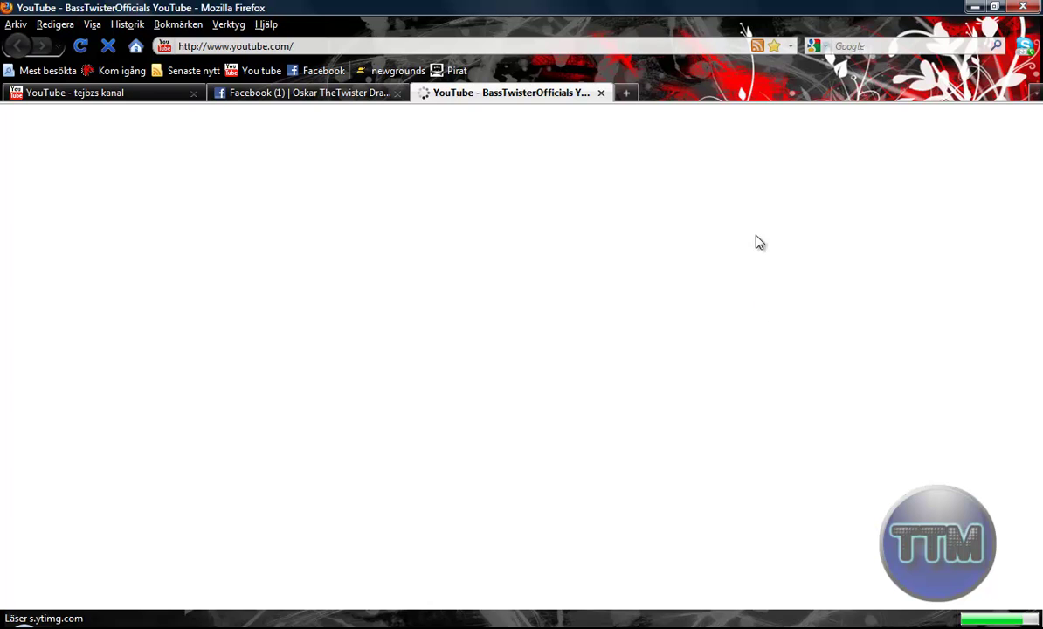
left_click(734, 127)
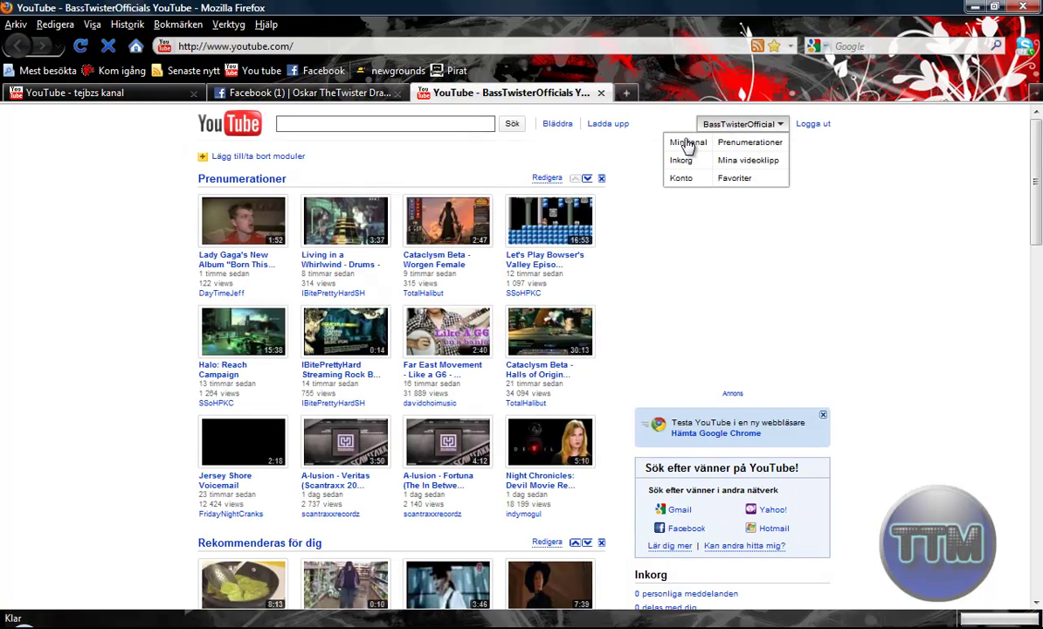
left_click(686, 148)
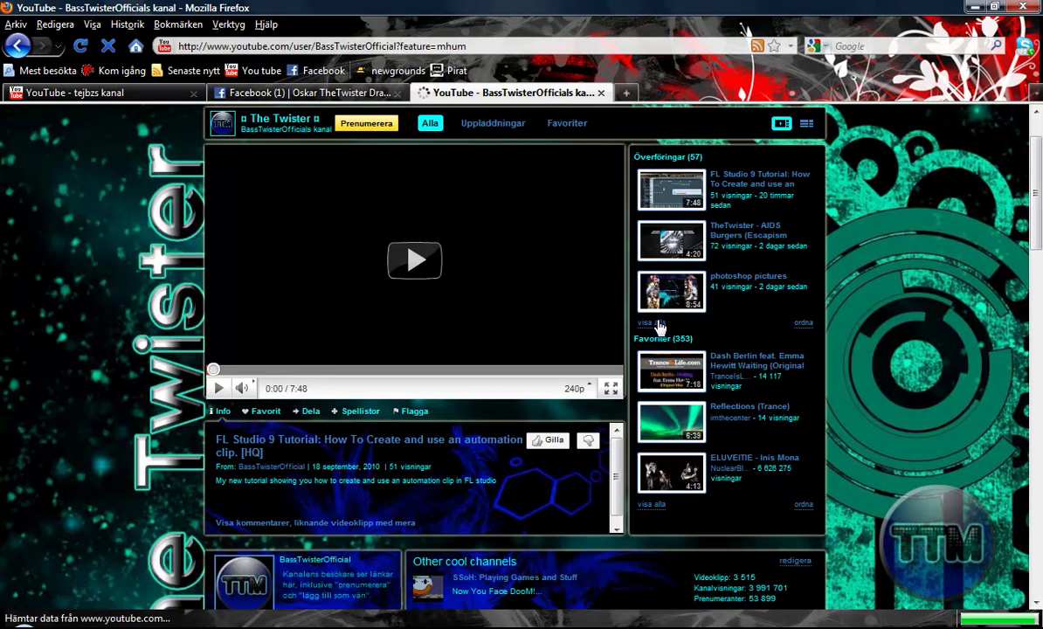
- Find the "Fruity loops packs!" video among all of the channel's uploads and play it
left_click(656, 324)
scroll(662, 330, "down", 10)
scroll(724, 330, "down", 6)
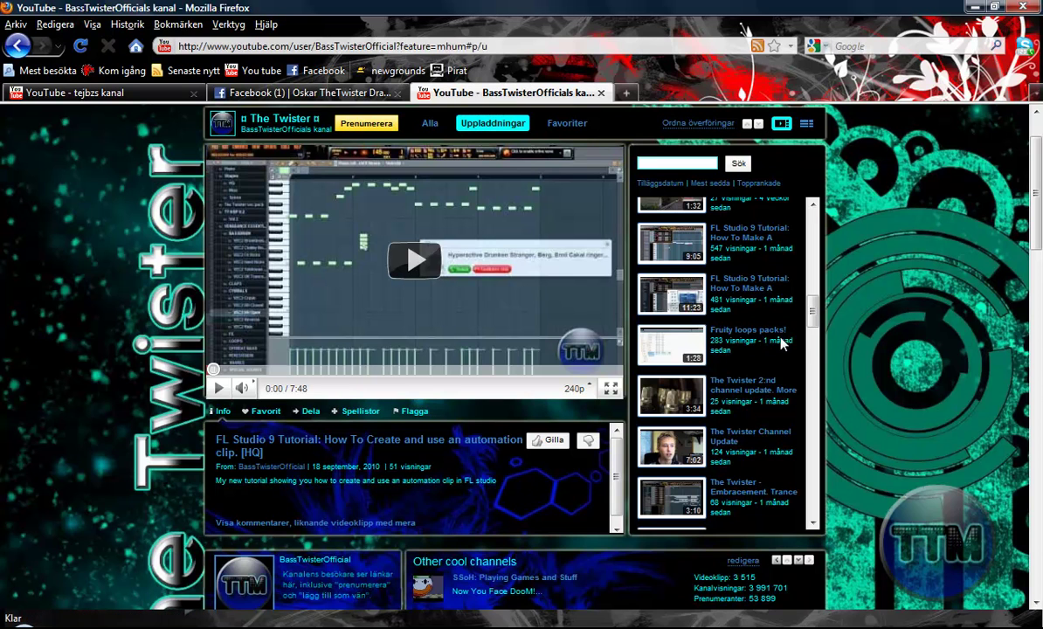
left_click(673, 358)
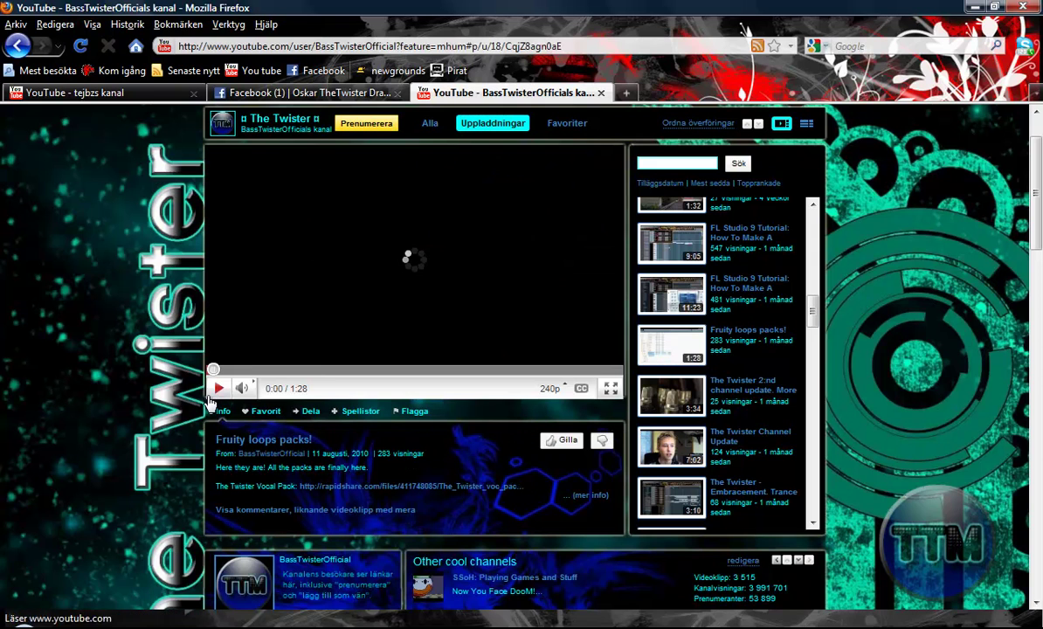
left_click(218, 390)
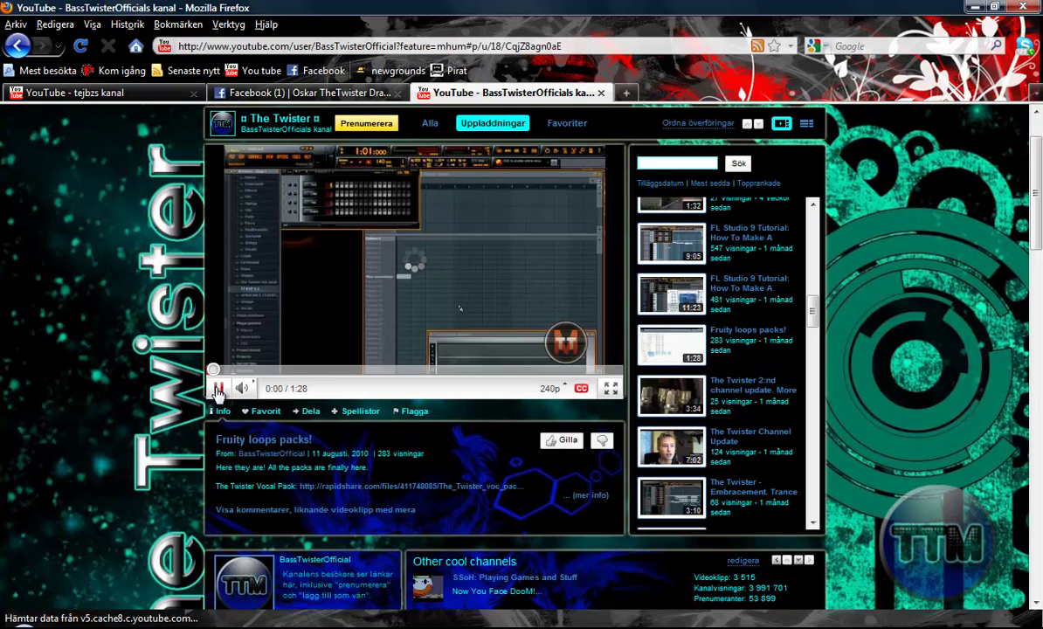
- Expand the "Fruity loops packs!" video description and review the sample-pack download links
left_click(588, 495)
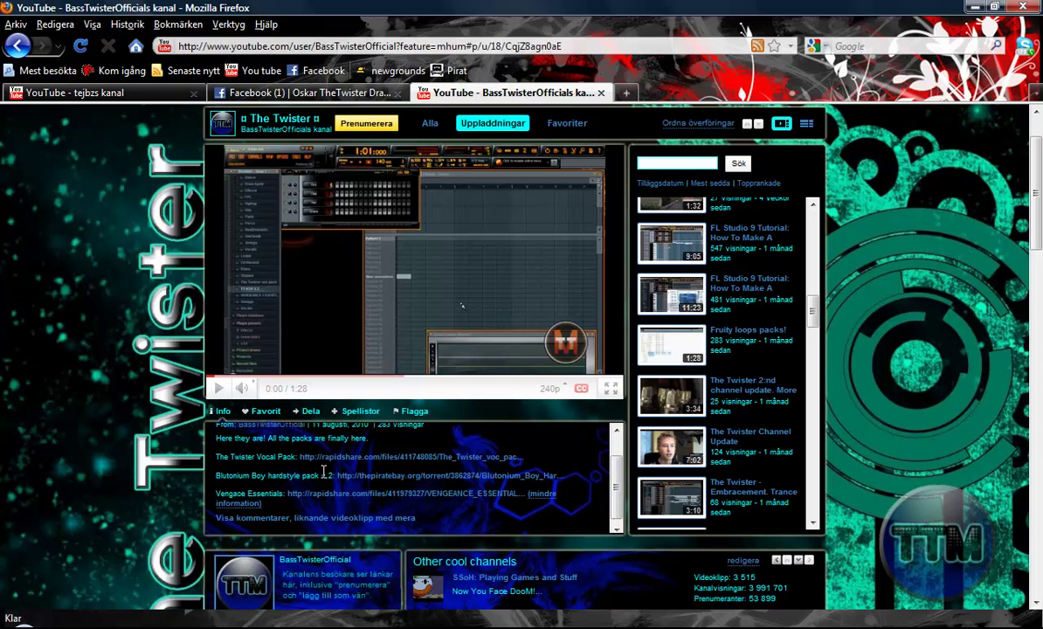
scroll(322, 434, "up", 2)
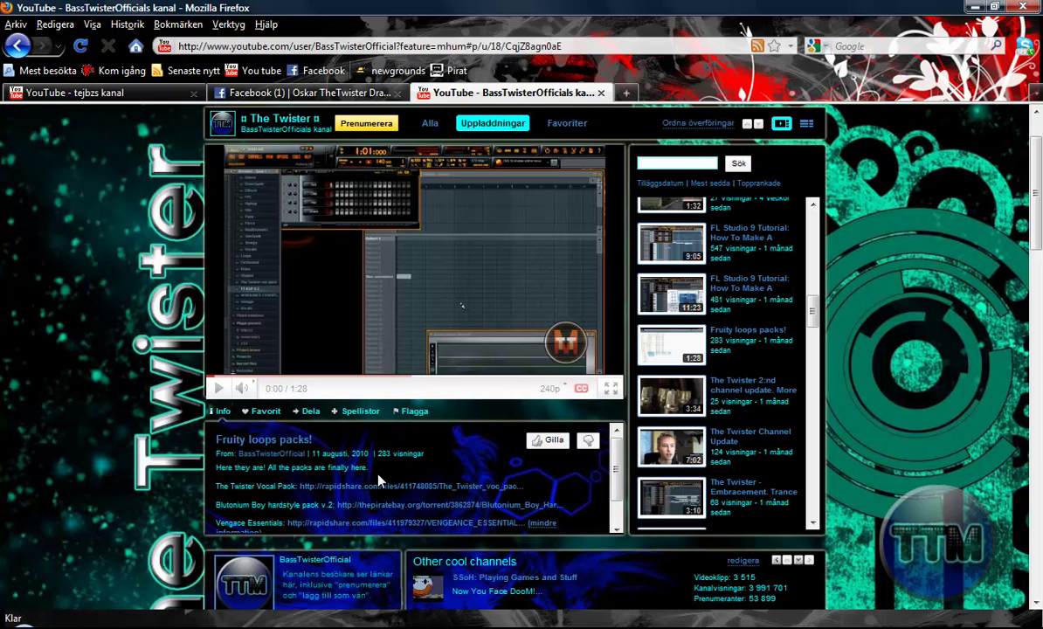
scroll(414, 498, "down", 2)
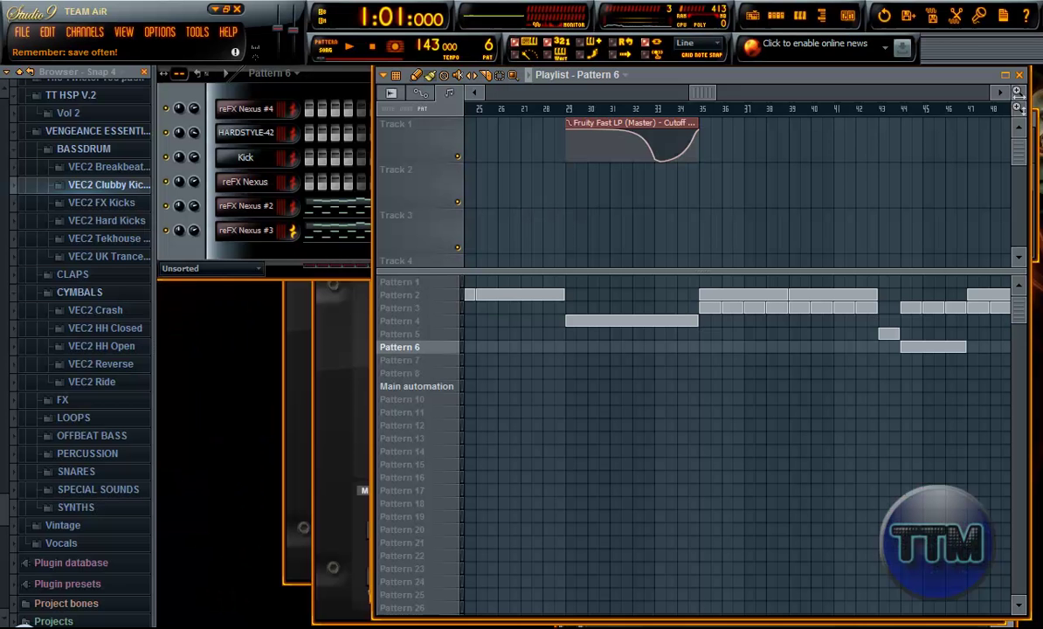
- Switch to FL Studio and open the FX folder of the VENGEANCE ESSENTIAL CLUB SOUNDS vol-2 pack in the browser
mouse_move(701, 93)
left_mouse_down()
mouse_move(599, 96)
mouse_move(706, 99)
left_mouse_up()
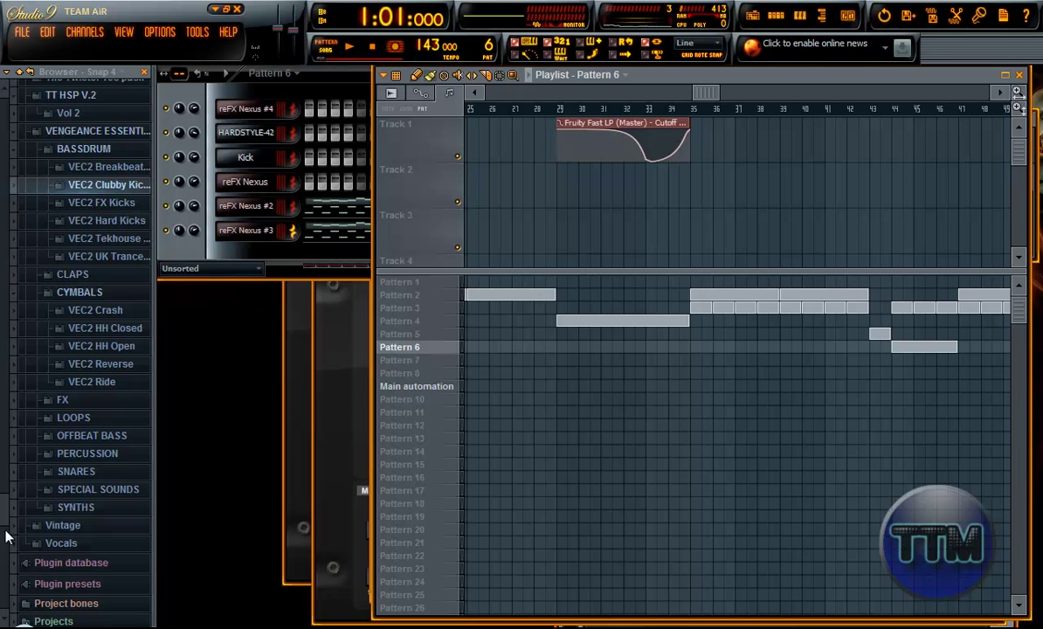
scroll(7, 479, "up", 3)
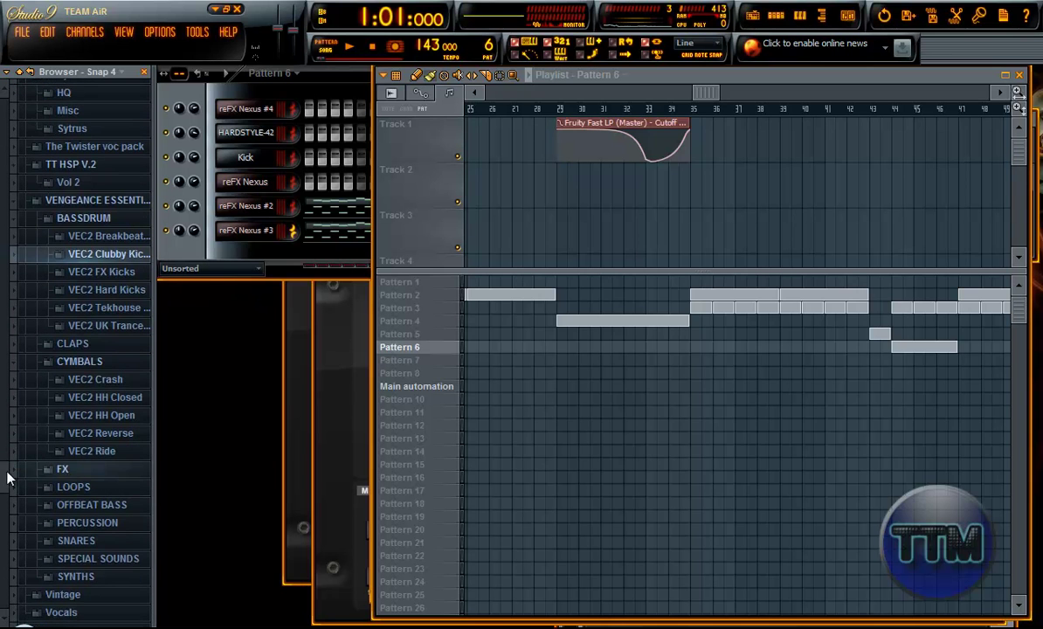
scroll(7, 478, "down", 2)
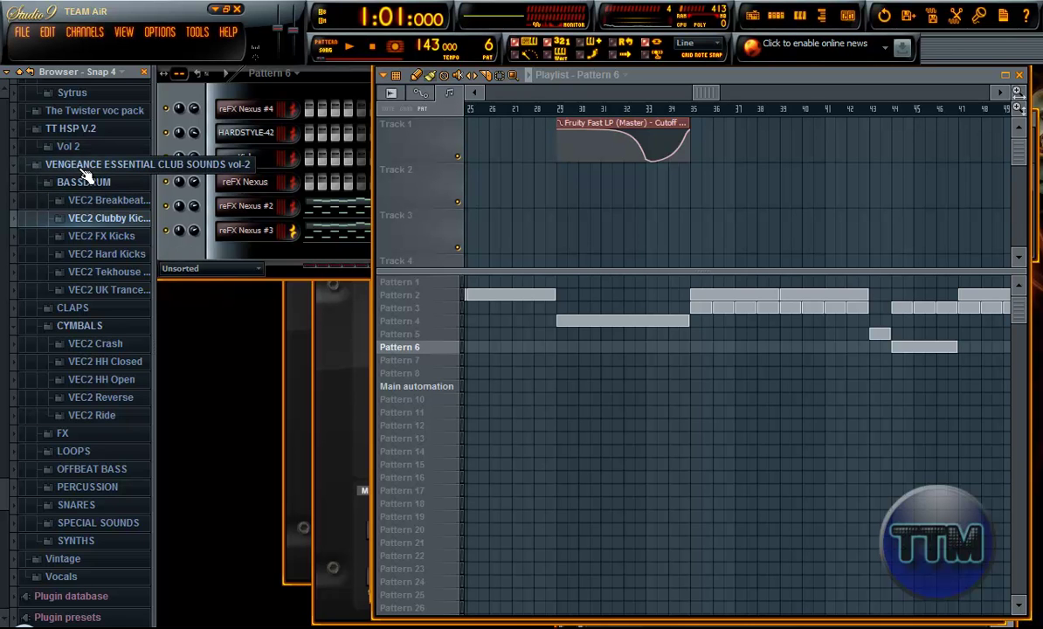
left_click(89, 435)
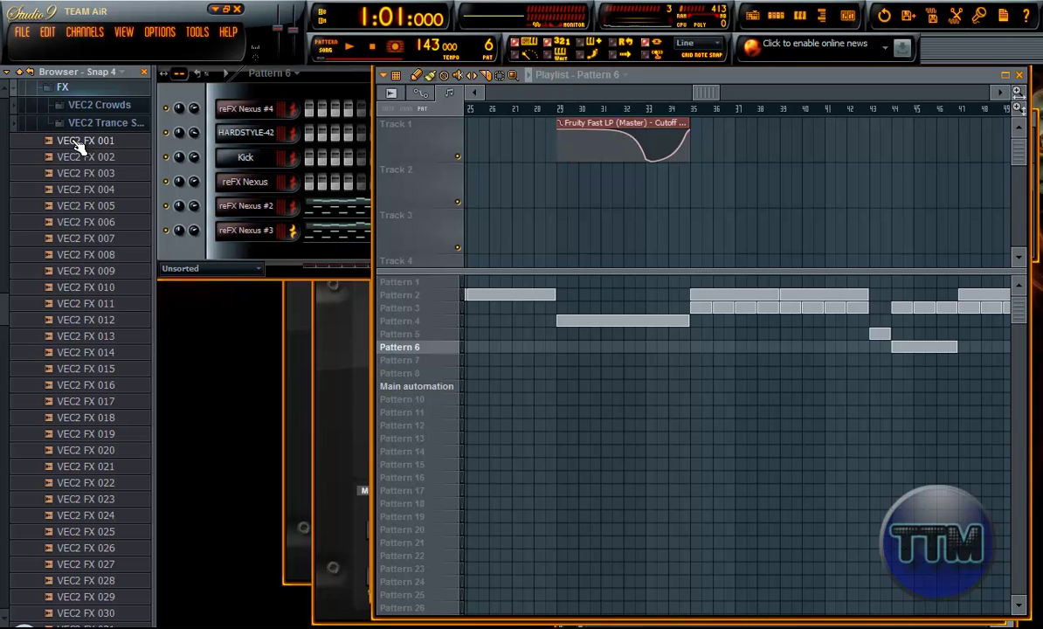
- Play the playlist from bar 16 to hear the transition into Pattern 2, then stop playback
left_click_drag(718, 83, 570, 95)
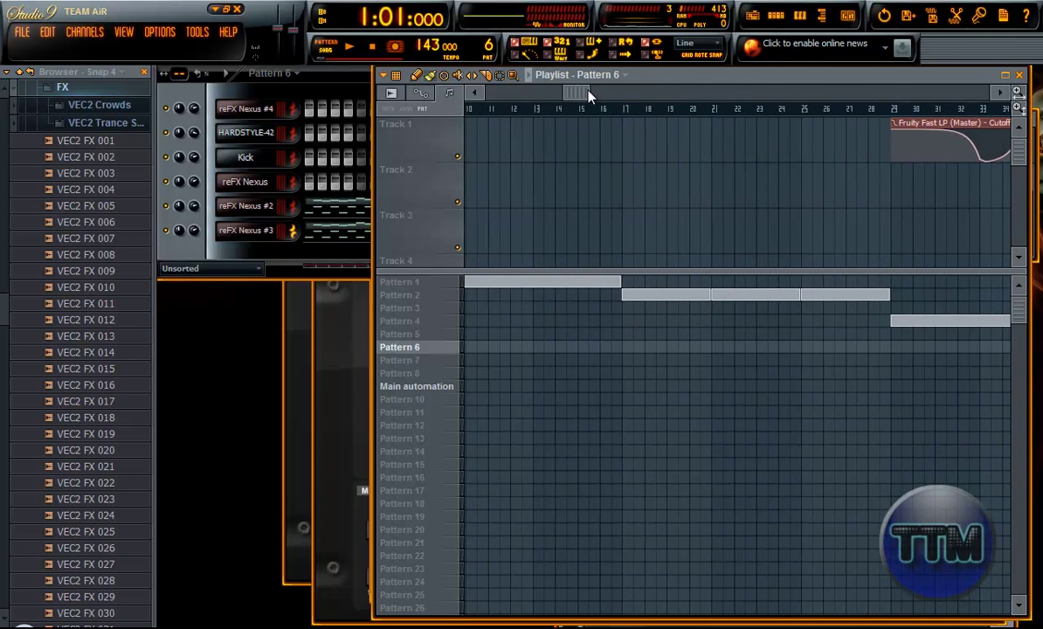
left_click(614, 110)
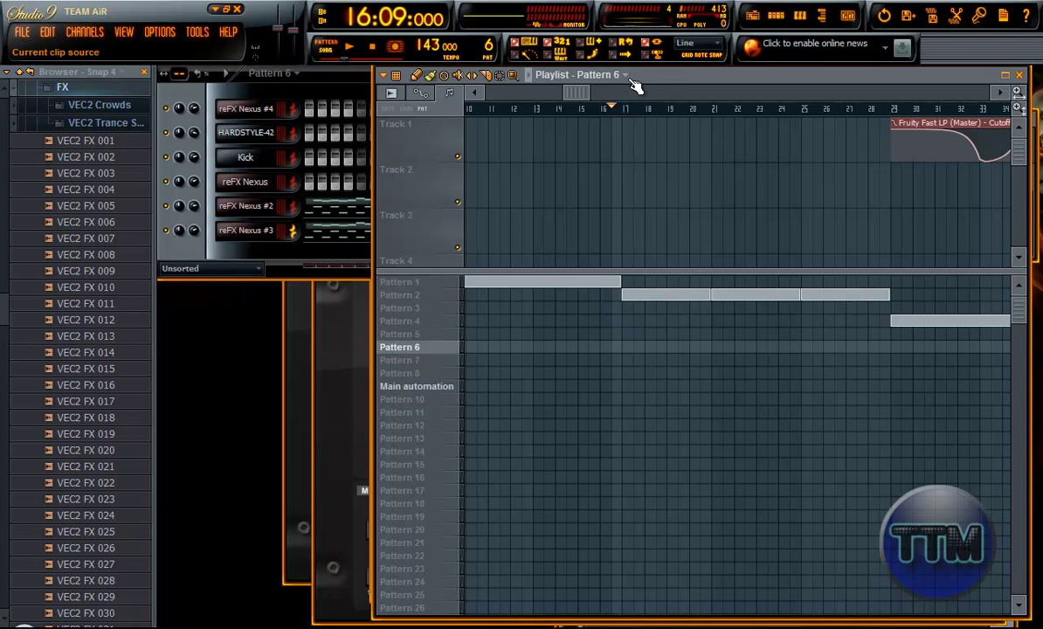
left_click(591, 109)
key("space")
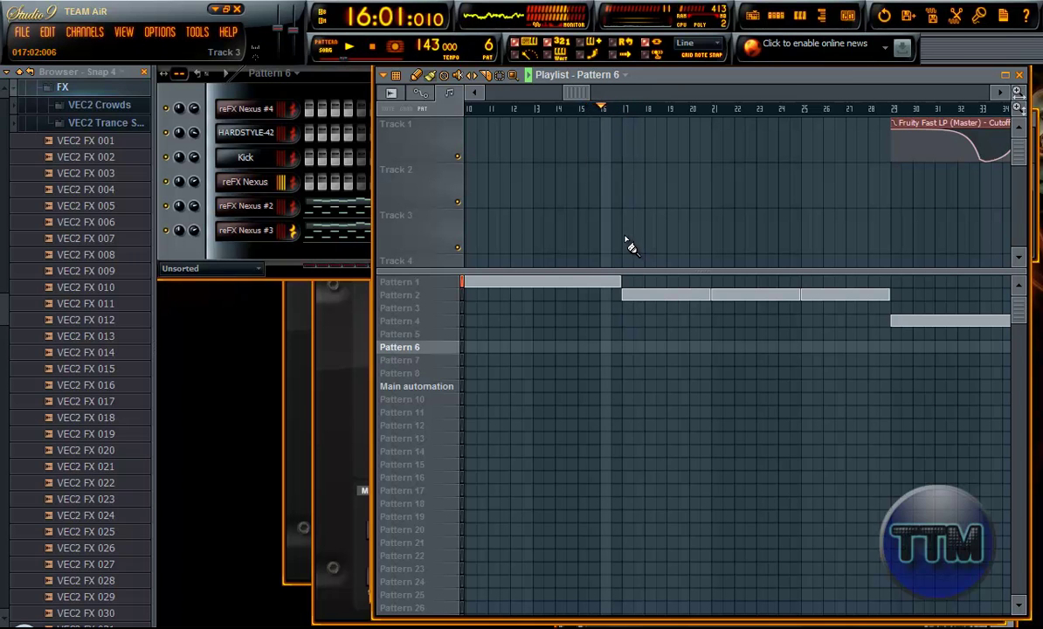
key("space")
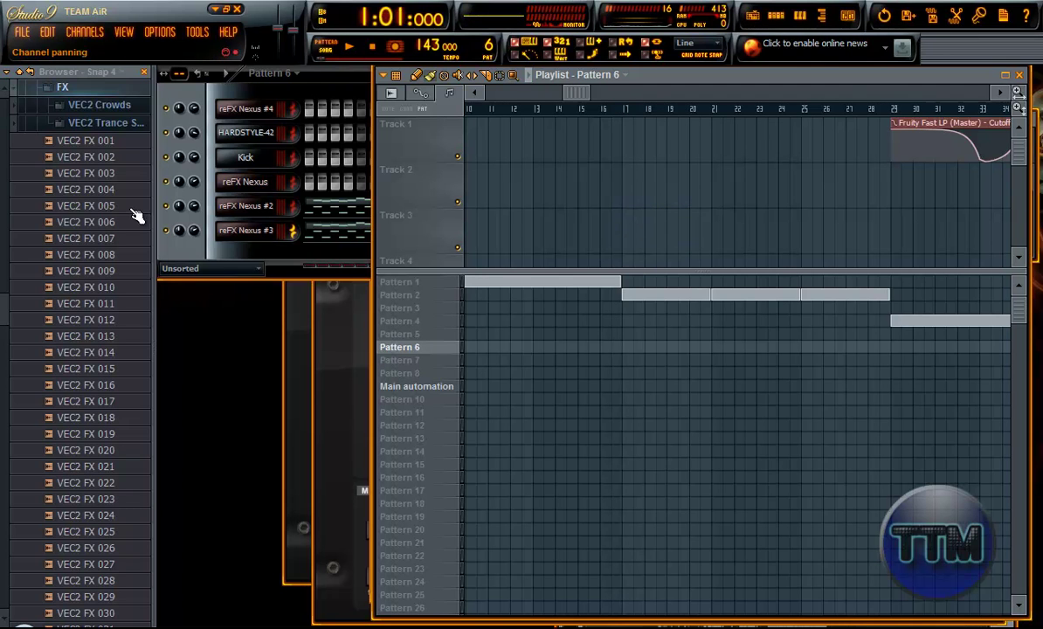
- Audition the Vengeance FX samples from VEC2 FX 001 through VEC2 FX 026
left_click(57, 139)
left_click(61, 156)
left_click(66, 173)
left_click(70, 188)
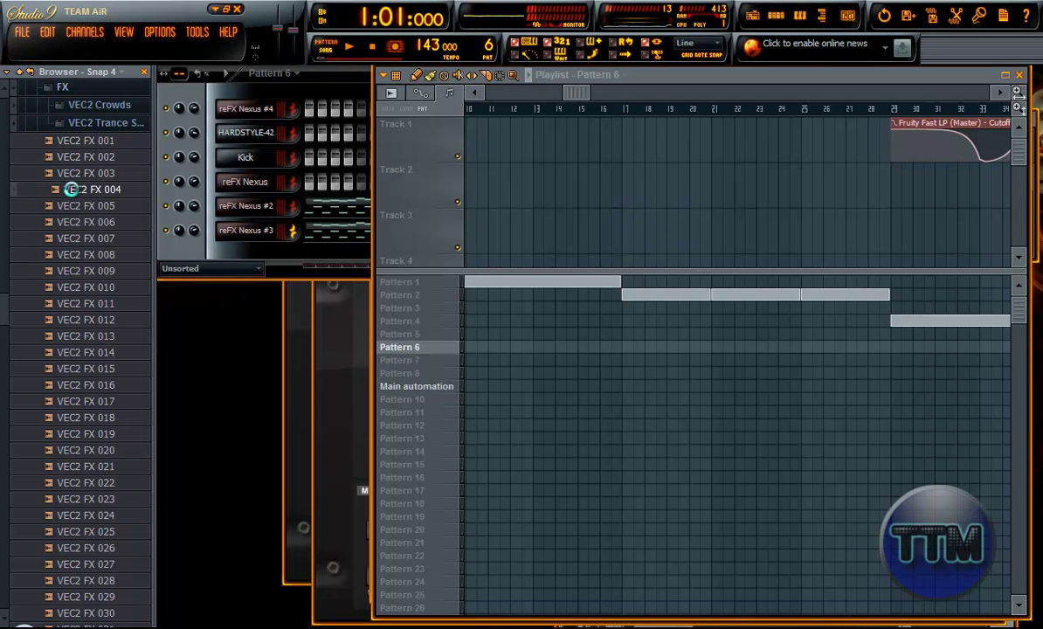
left_click(77, 206)
left_click(77, 222)
left_click(78, 237)
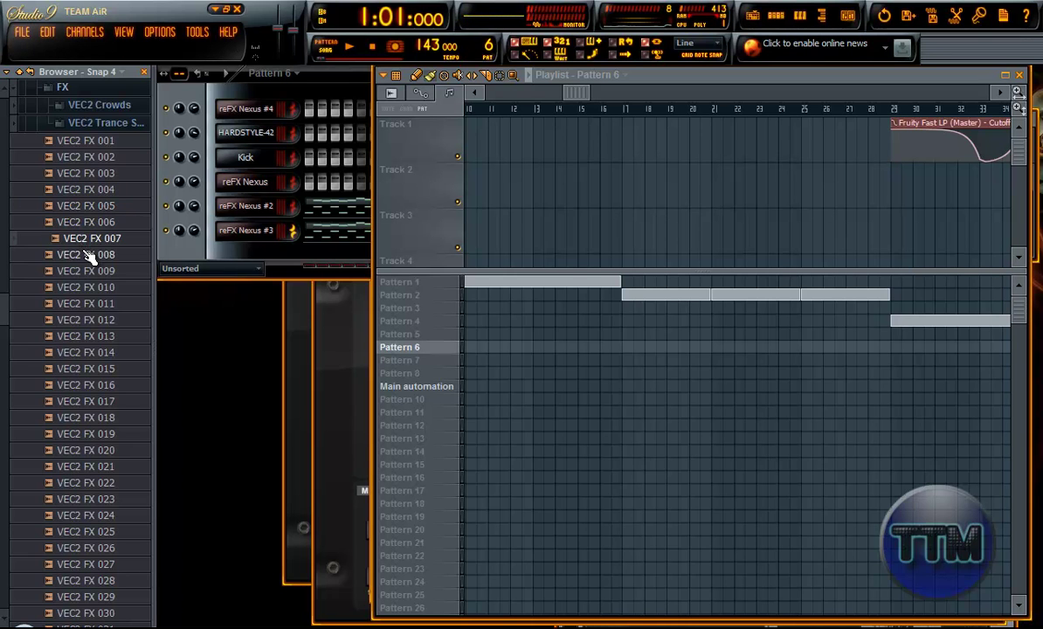
left_click(78, 254)
left_click(77, 269)
left_click(78, 286)
left_click(78, 303)
left_click(77, 319)
left_click(78, 337)
left_click(80, 352)
left_click(82, 369)
left_click(84, 384)
left_click(86, 401)
left_click(86, 418)
left_click(88, 434)
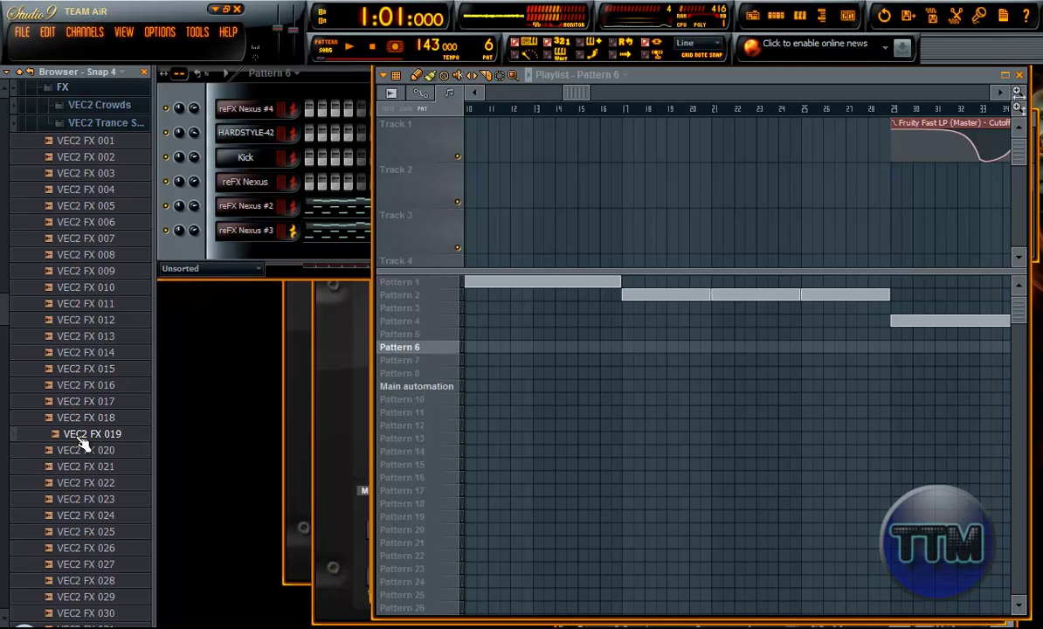
left_click(80, 449)
left_click(80, 466)
left_click(81, 483)
left_click(81, 499)
left_click(80, 515)
left_click(81, 531)
left_click(80, 548)
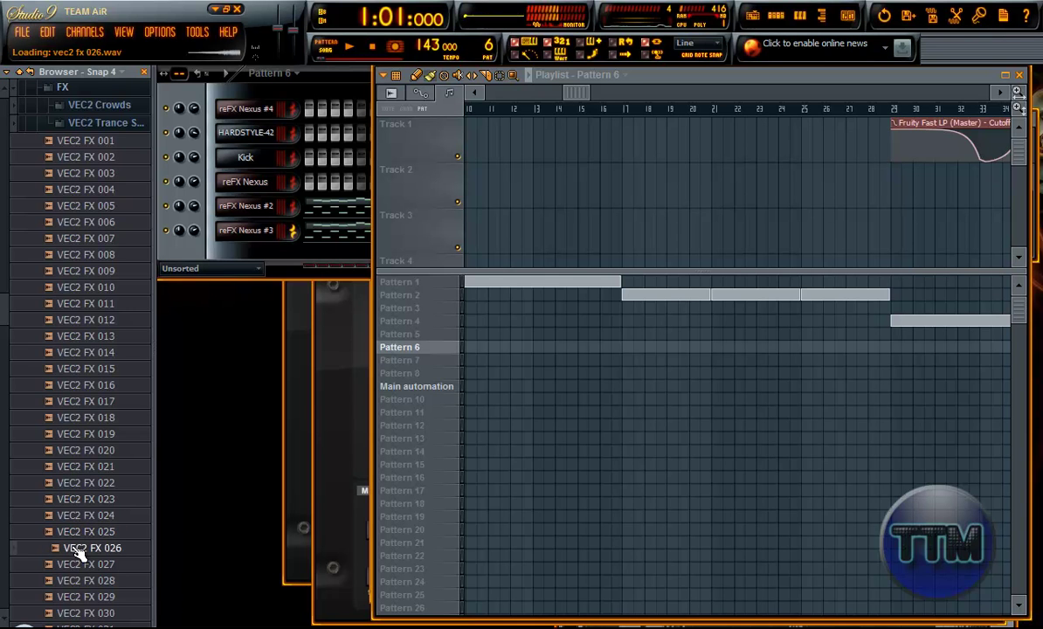
- Audition the following FX samples up to VEC2 FX 056 and place that sample on Track 2 at bar 17
left_click(83, 592)
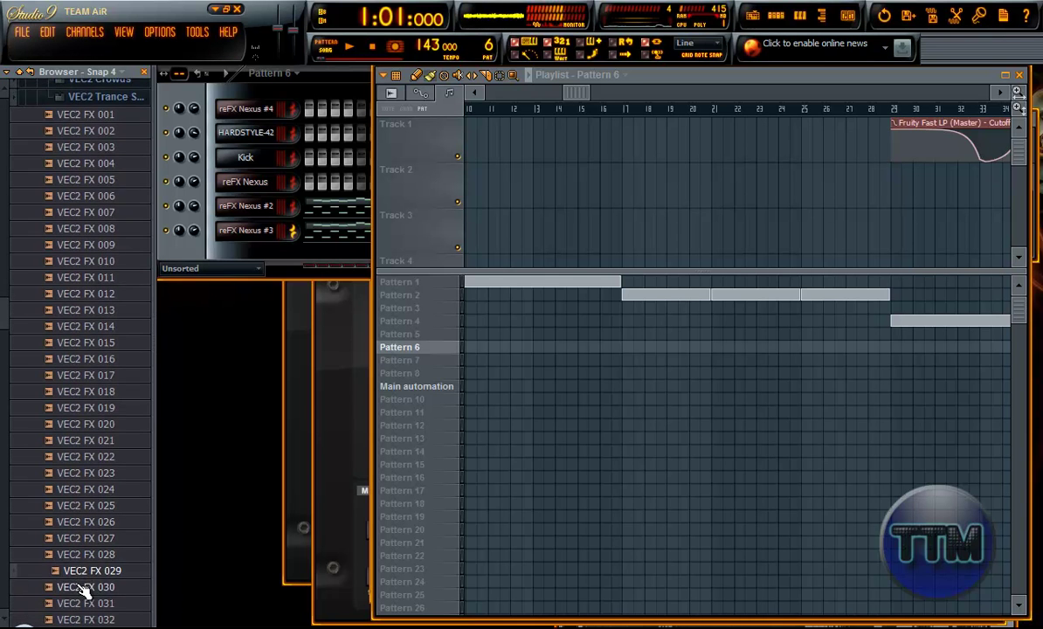
left_click(83, 592)
left_click(83, 590)
left_click(83, 592)
left_click(83, 591)
left_click(83, 592)
left_click(83, 591)
left_click(83, 592)
left_click(83, 591)
left_click(83, 592)
left_click(83, 592)
left_click(83, 591)
left_click(83, 591)
left_click(83, 591)
left_click(83, 591)
left_click(83, 591)
left_click(83, 591)
left_click(83, 591)
left_click(83, 592)
left_click(83, 591)
left_click(83, 592)
left_click(83, 592)
left_click(83, 592)
left_click(83, 591)
left_click(83, 592)
left_click(83, 591)
left_click_drag(83, 591, 627, 175)
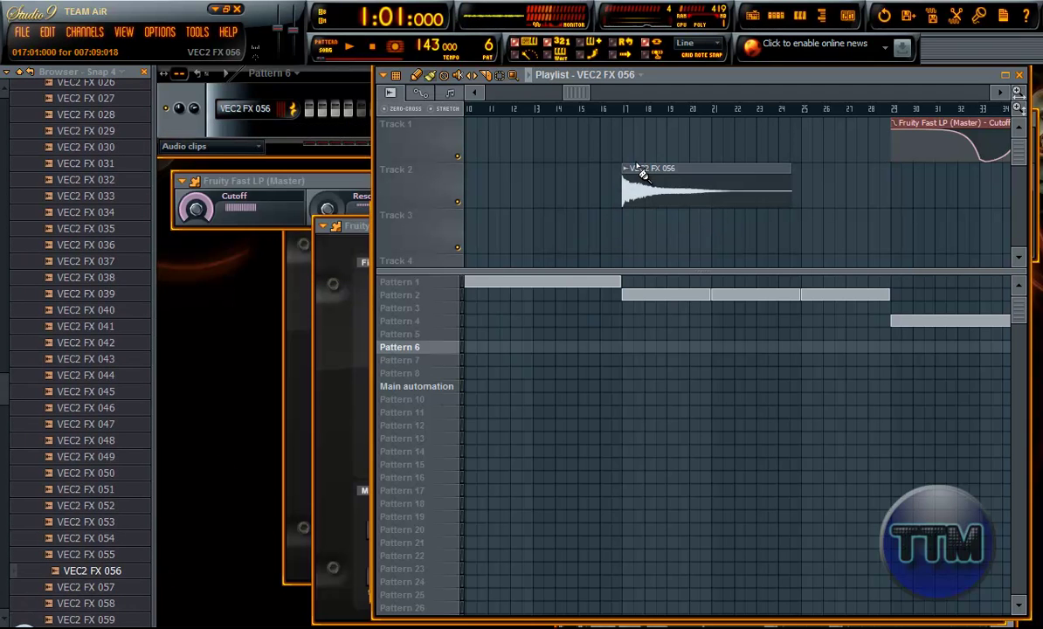
- Delete the VEC2 FX 056 clip and place it again on Track 2 at bar 17
scroll(633, 166, "up", 3)
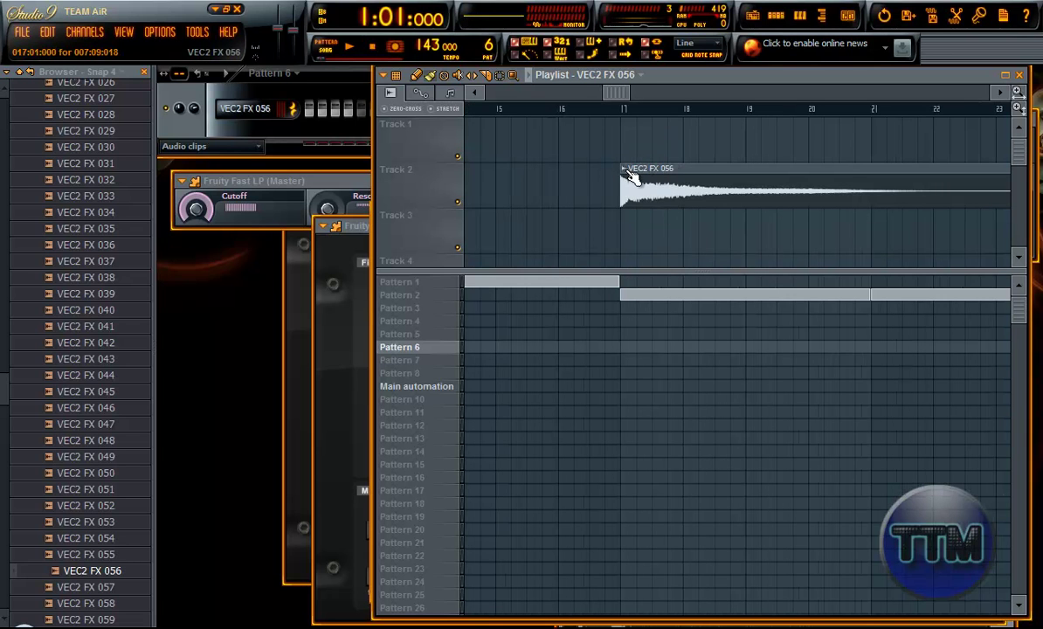
mouse_move(622, 92)
left_mouse_down()
mouse_move(661, 96)
mouse_move(621, 112)
left_mouse_up()
right_click(742, 193)
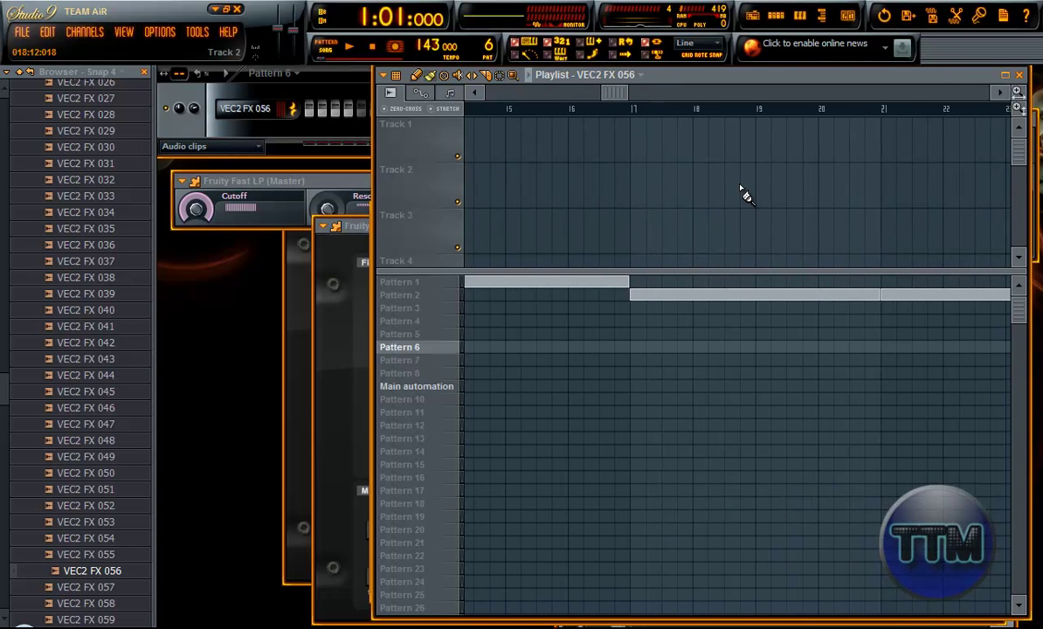
left_click(634, 190)
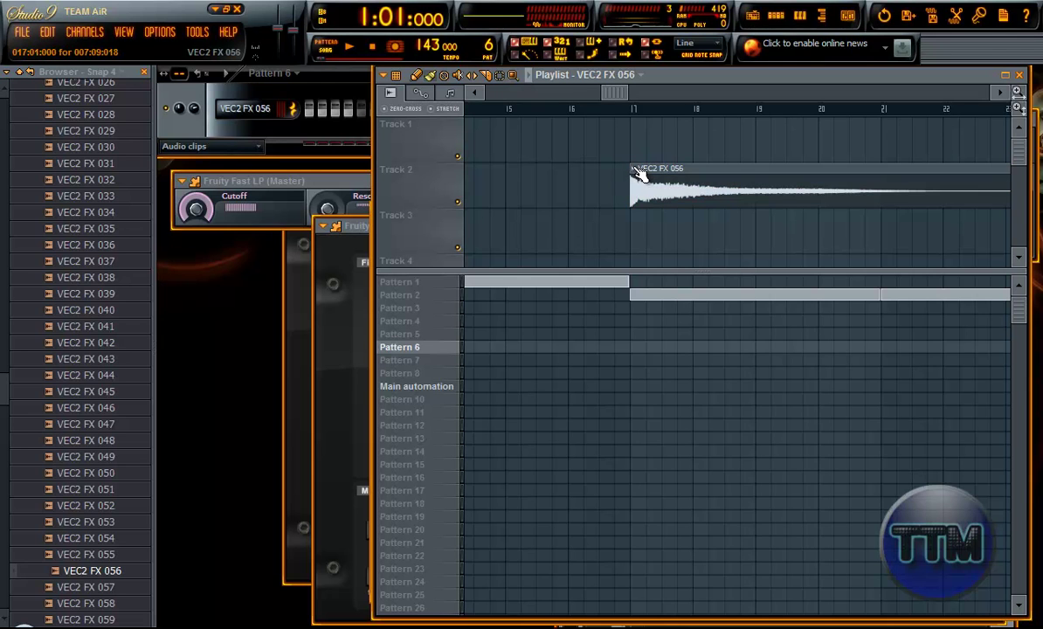
- Lower the VEC2 FX 056 clip's channel volume to 58% and play the clip from just before bar 17
left_click(635, 171)
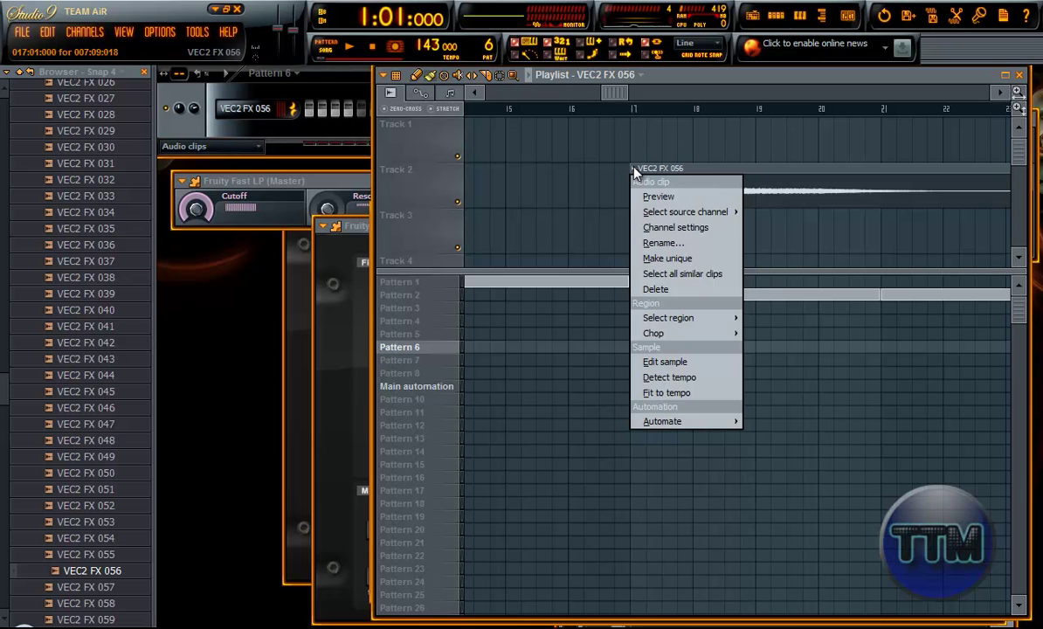
left_click(678, 229)
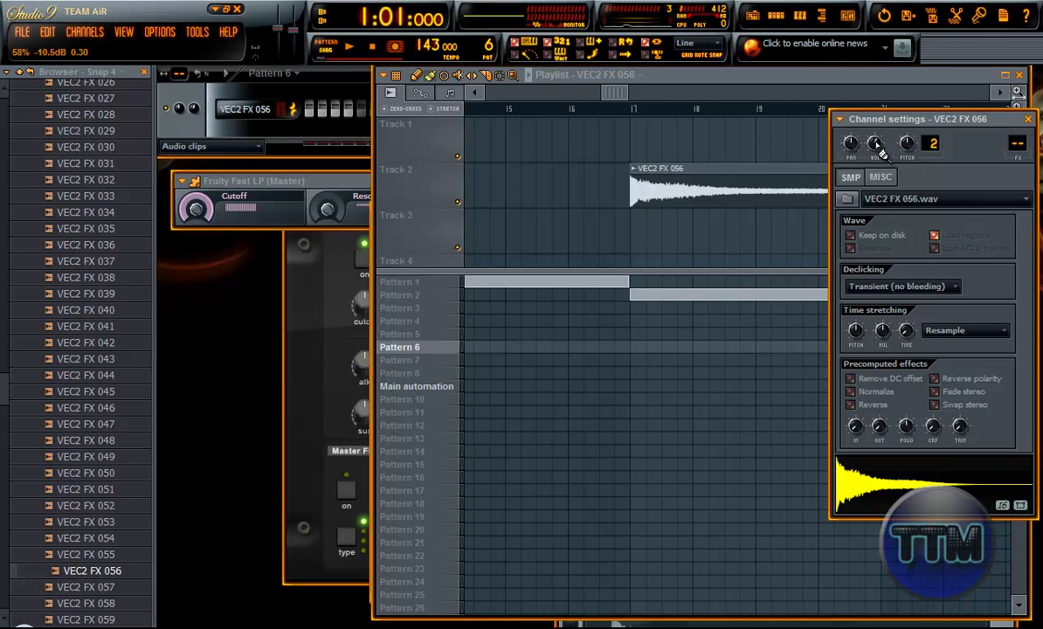
left_click(622, 108)
key("space")
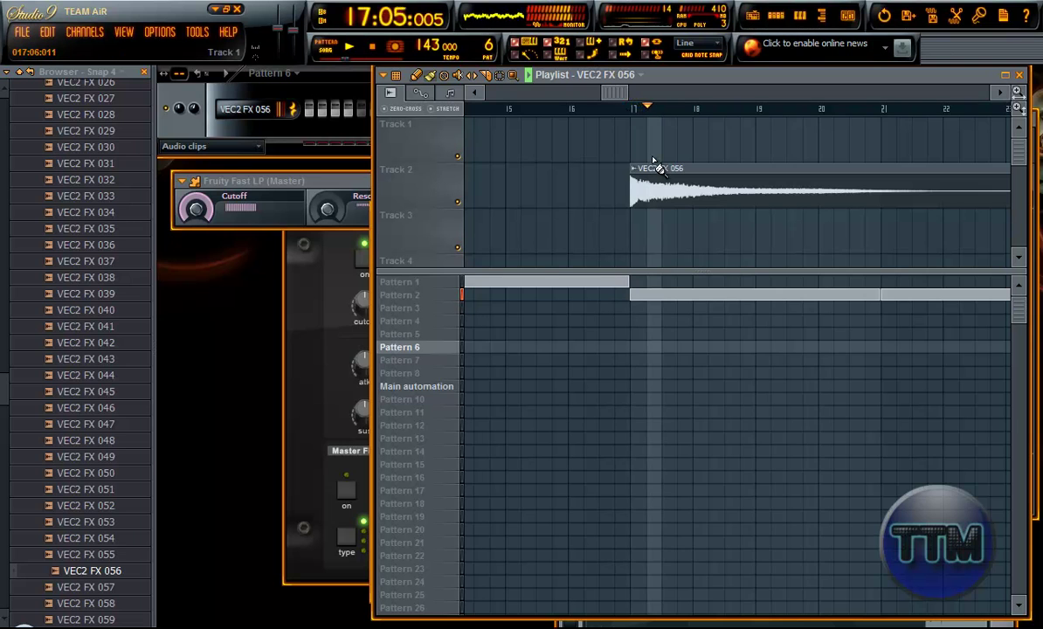
key("space")
- Play the playlist from bar 16 to hear the effect at the Pattern 2 entry, and stop playback
left_click_drag(608, 93, 564, 93)
scroll(656, 195, "down", 2)
scroll(656, 194, "down", 2)
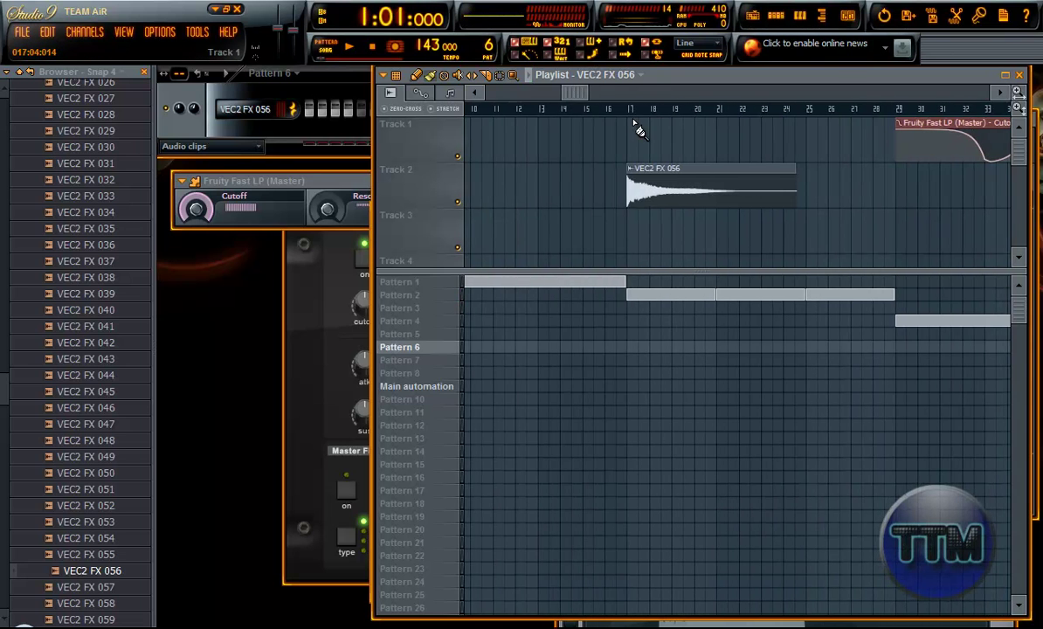
left_click(617, 108)
left_click(612, 116)
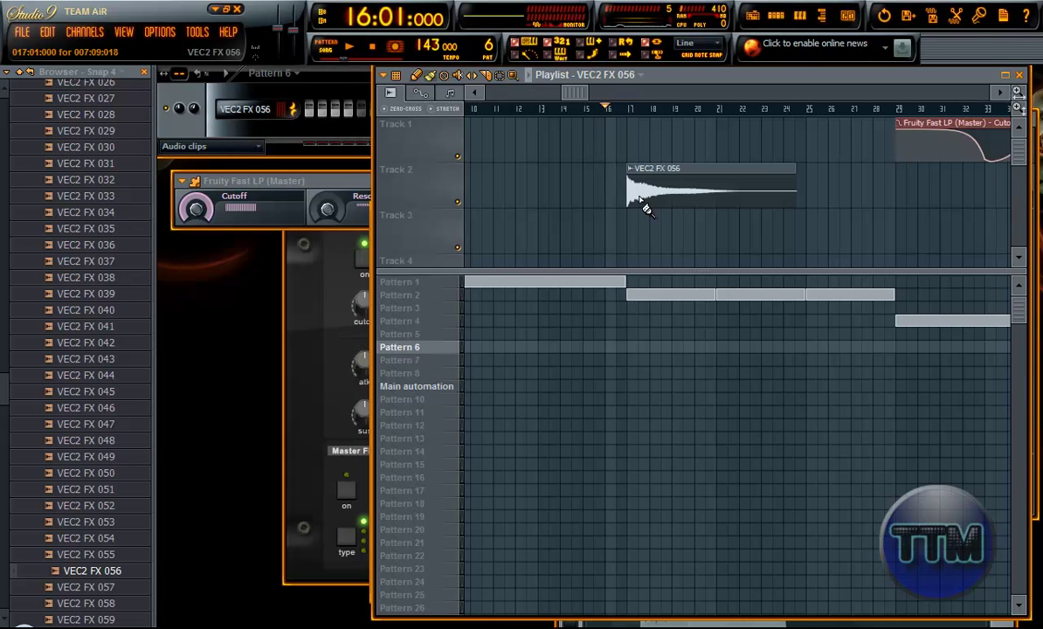
key("space")
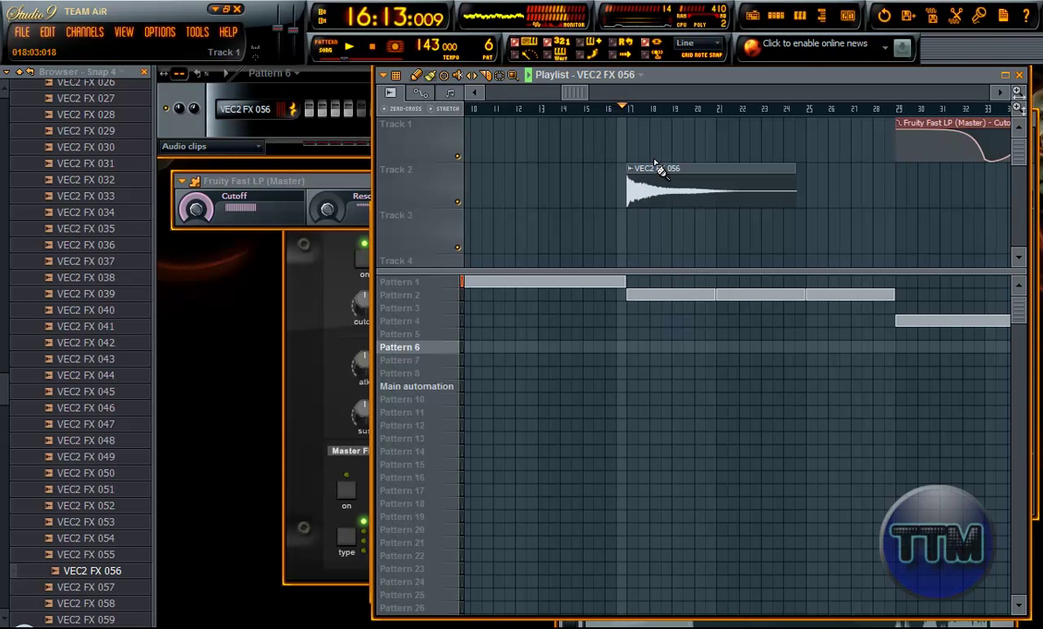
left_click_drag(575, 94, 704, 97)
key("space")
- Play the end of the arrangement from the middle of bar 54, and stop playback
left_click(674, 107)
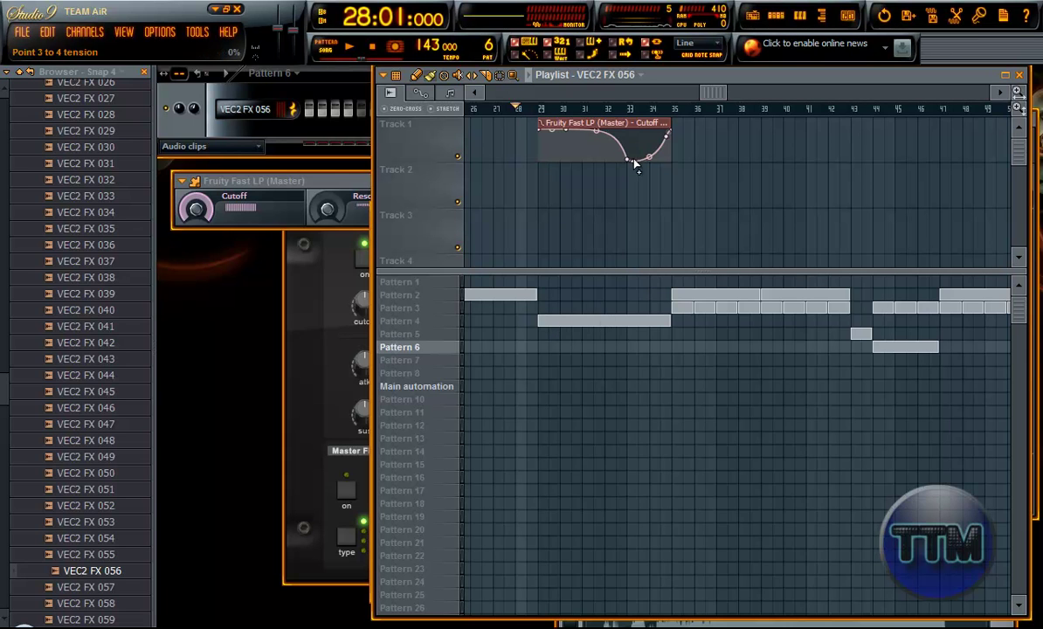
left_click_drag(713, 92, 895, 96)
left_click(634, 108)
left_click(713, 110)
scroll(783, 375, "up", 2)
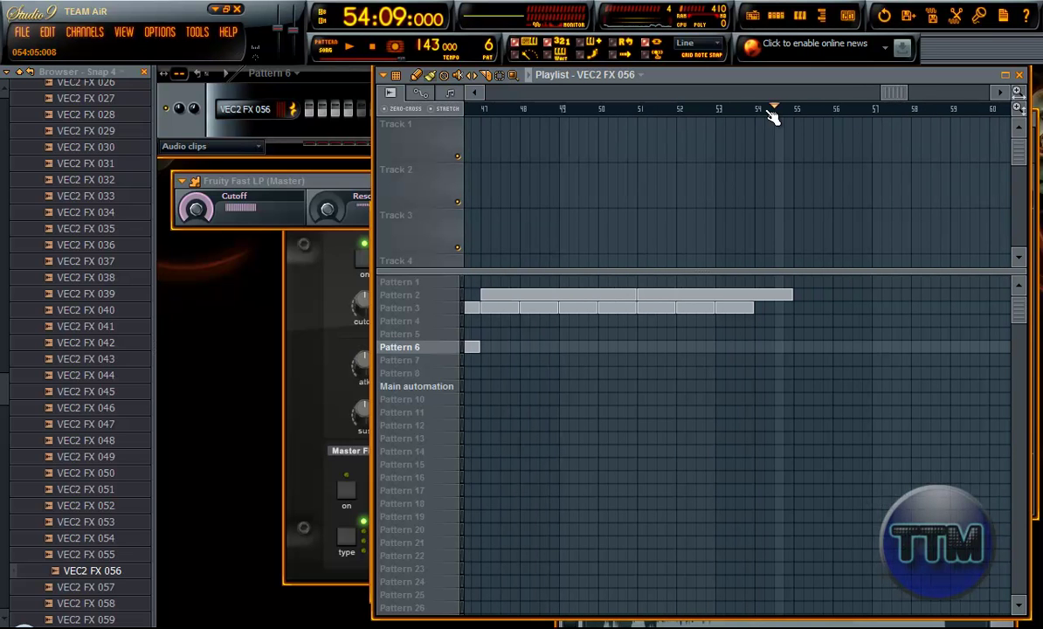
key("space")
key("space")
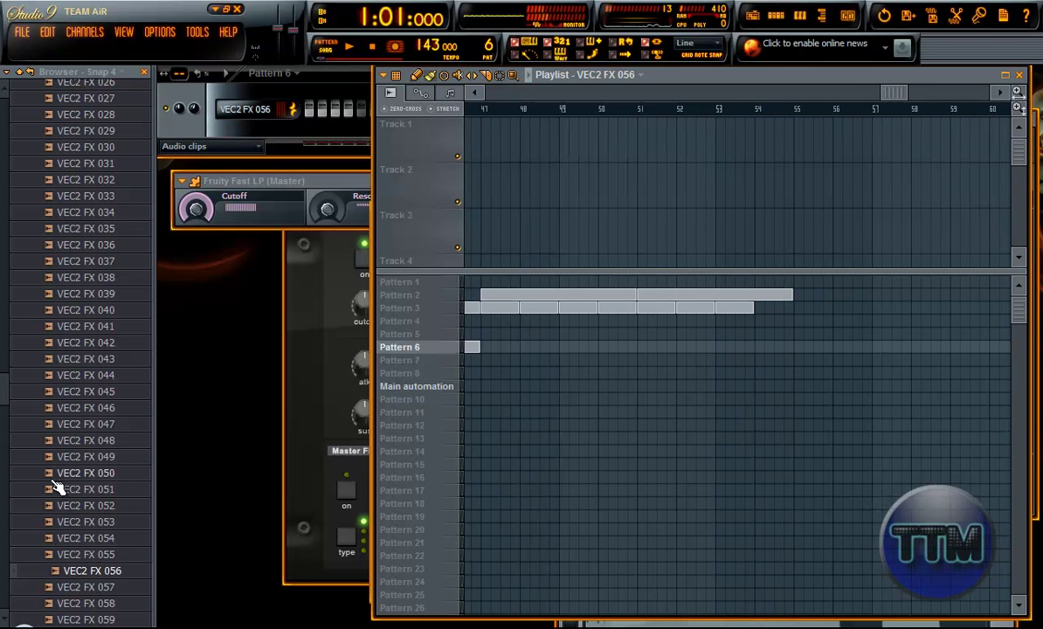
- Audition the FX samples following VEC2 FX 056 and place VEC2 FX 063 on Track 3 at bar 55
left_click(82, 587)
left_click(83, 588)
left_click(81, 589)
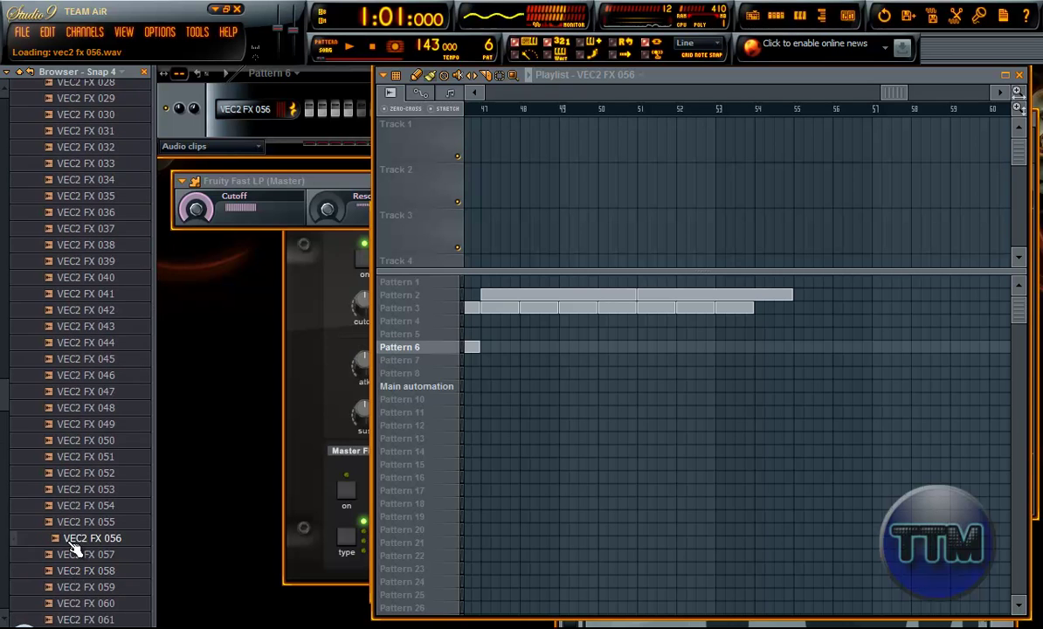
left_click(79, 590)
left_click(79, 589)
left_click(80, 590)
left_click(81, 589)
left_click_drag(75, 576, 800, 229)
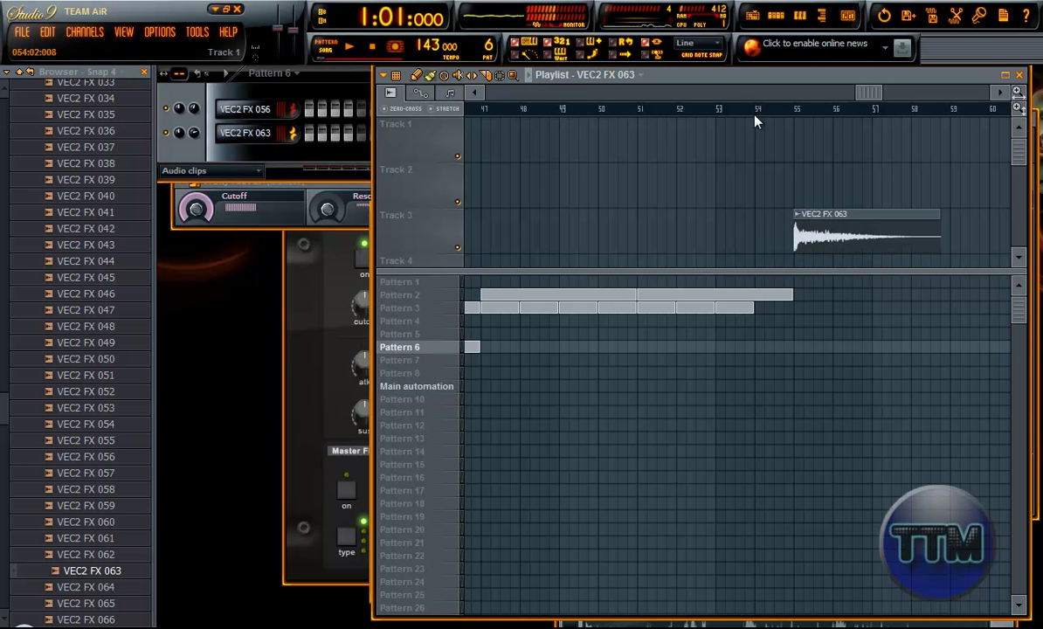
- Play the ending from bar 53 across the VEC2 FX 063 clip, and stop playback
left_click(732, 107)
key("space")
scroll(828, 209, "up", 3)
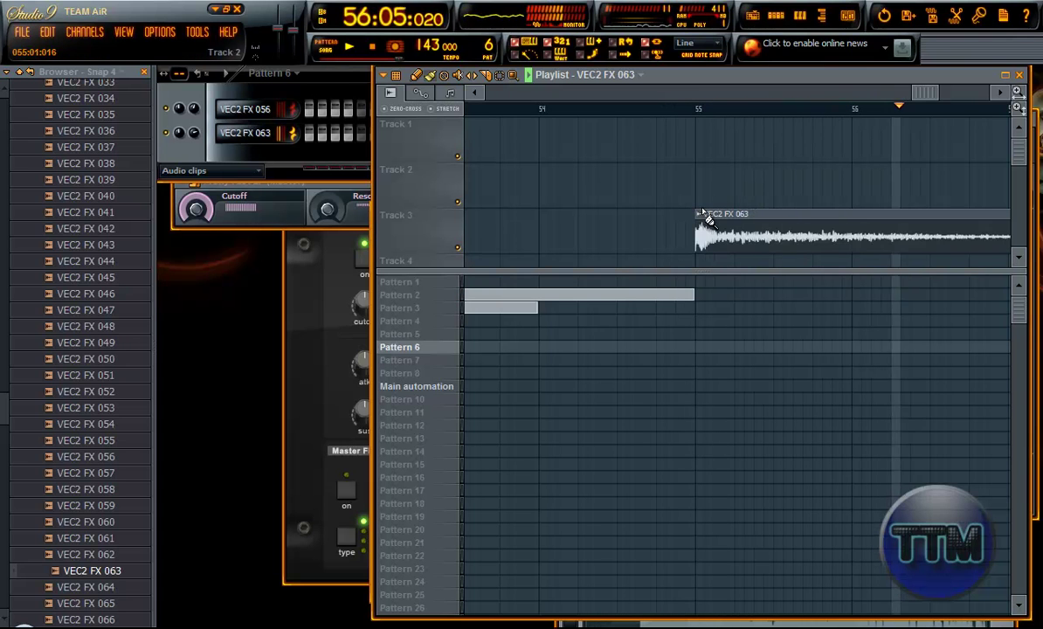
key("space")
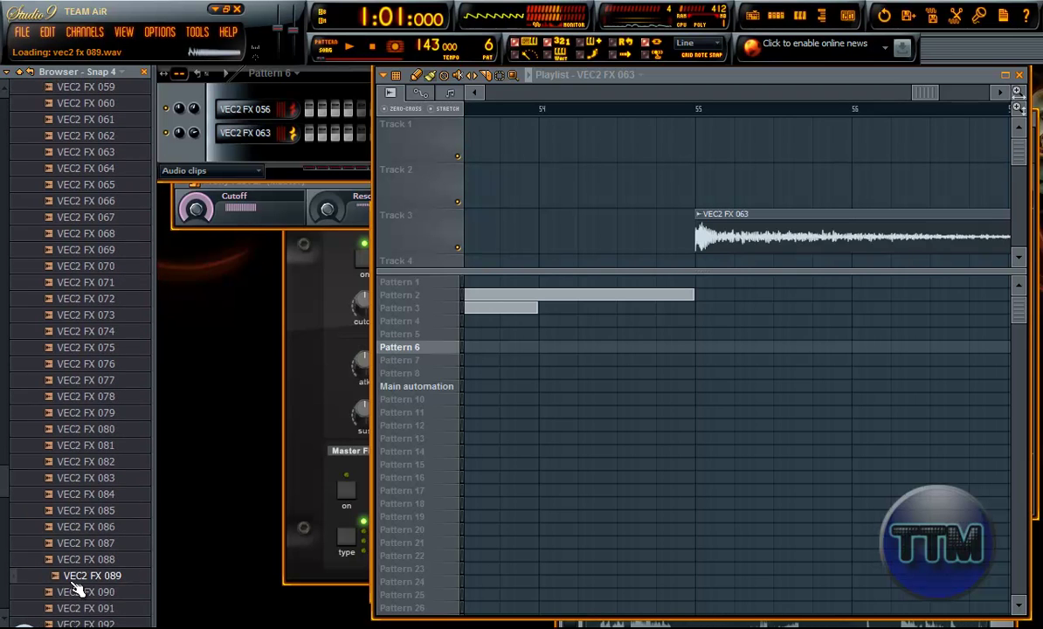
- Audition the remaining VEC2 FX samples after VEC2 FX 089, through VEC2 FX 108
scroll(76, 590, "down", 2)
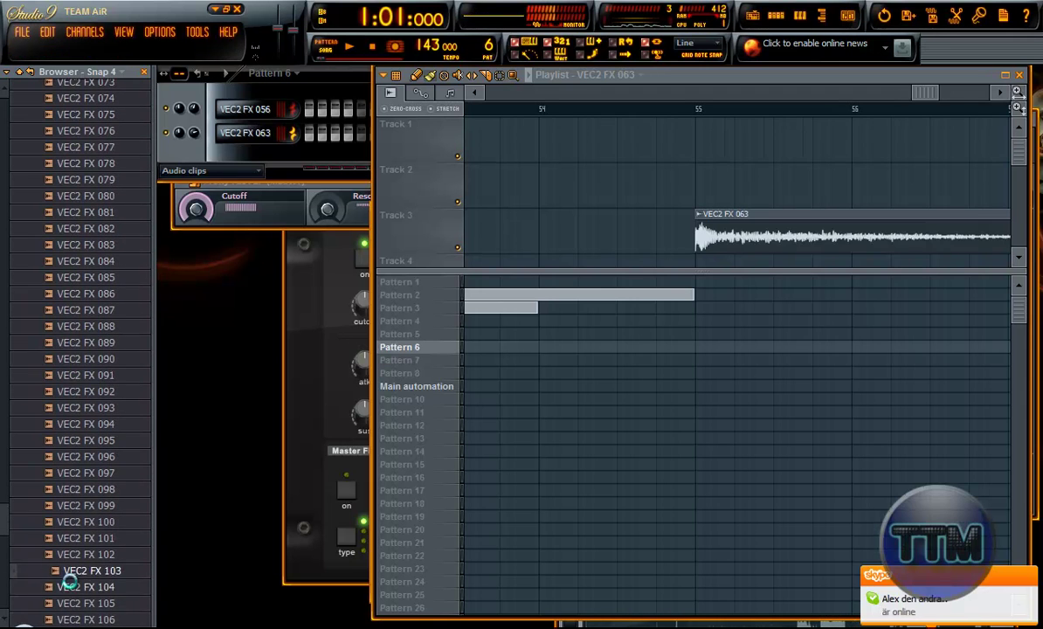
scroll(77, 590, "down", 1)
left_click(686, 111)
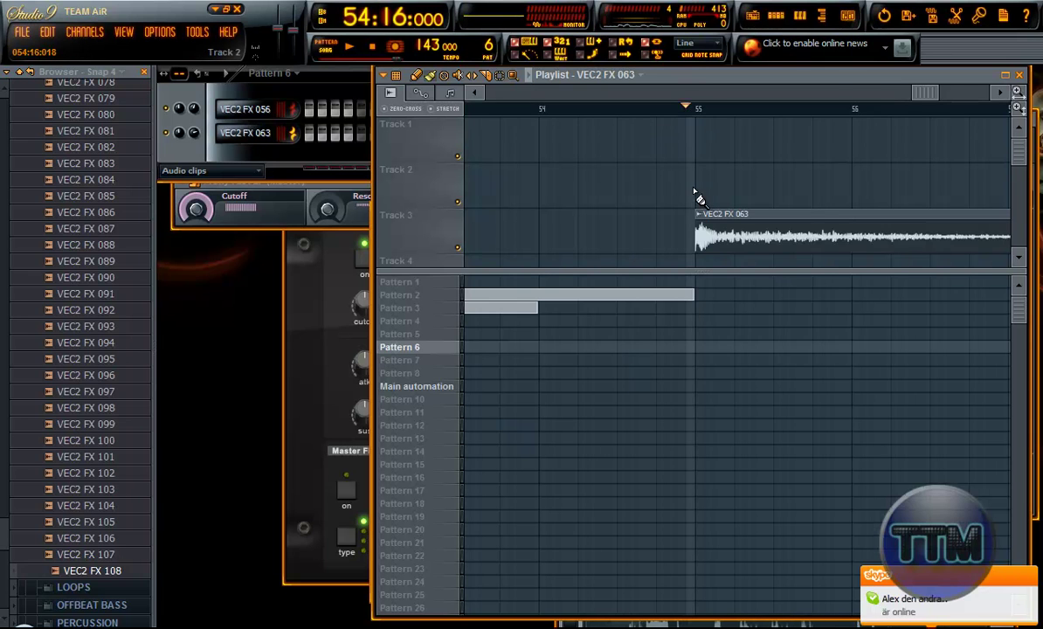
- Check the VEC2 FX 063 clip's channel settings, play the ending from just before bar 54, and stop playback
left_click(699, 216)
left_click(725, 271)
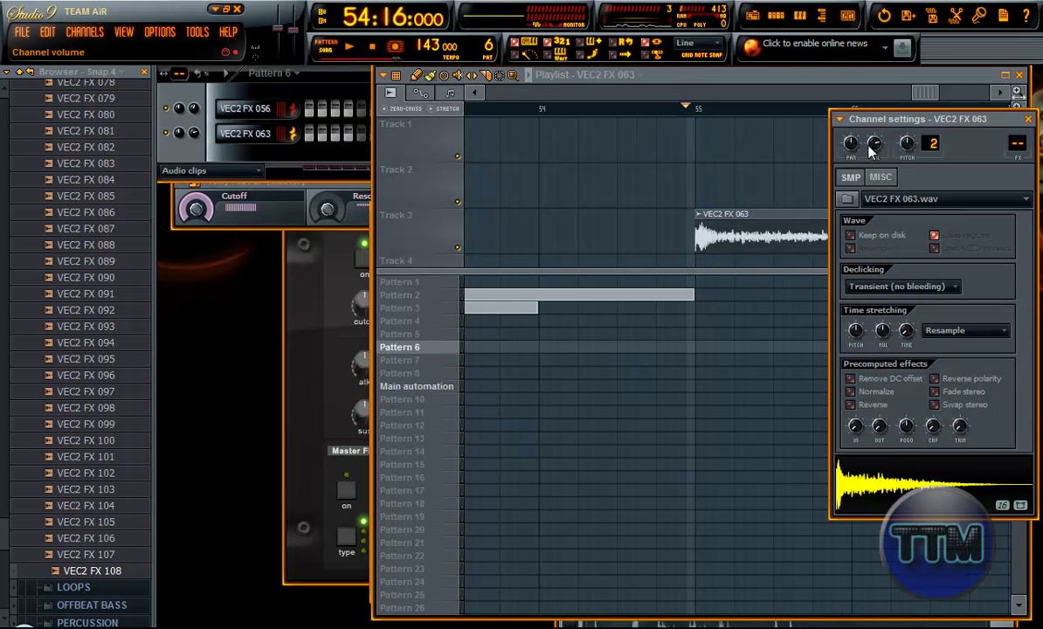
left_click(533, 107)
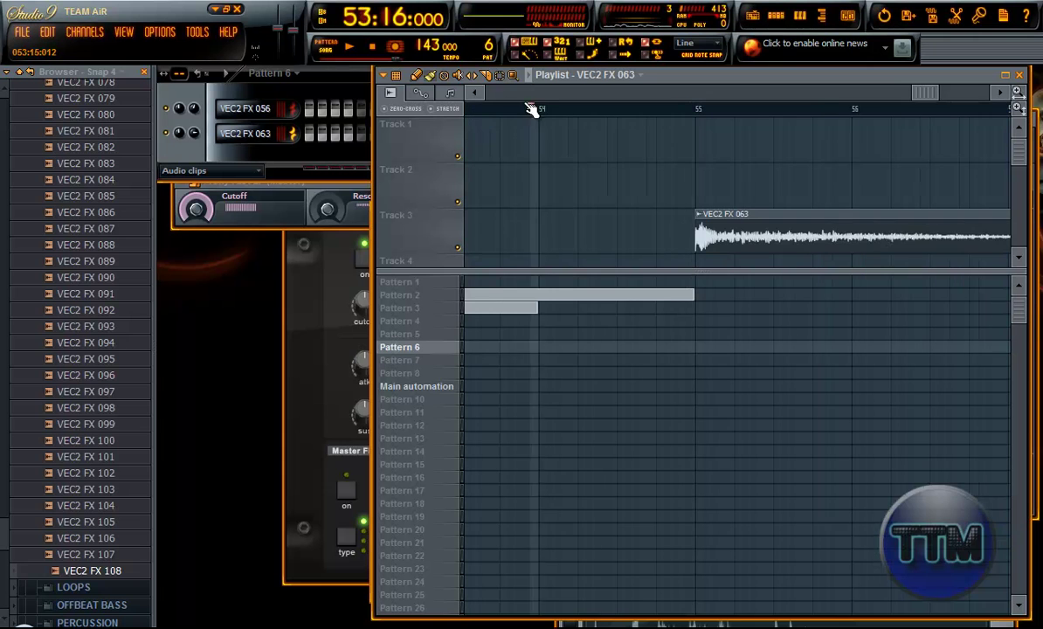
key("space")
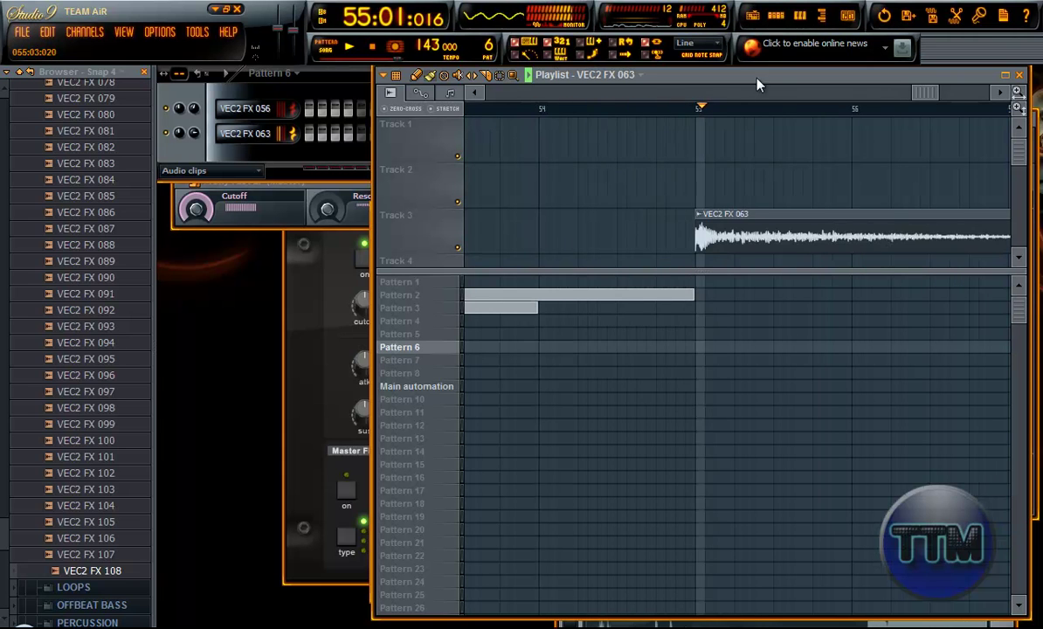
scroll(822, 203, "down", 3)
left_click_drag(873, 95, 899, 102)
key("space")
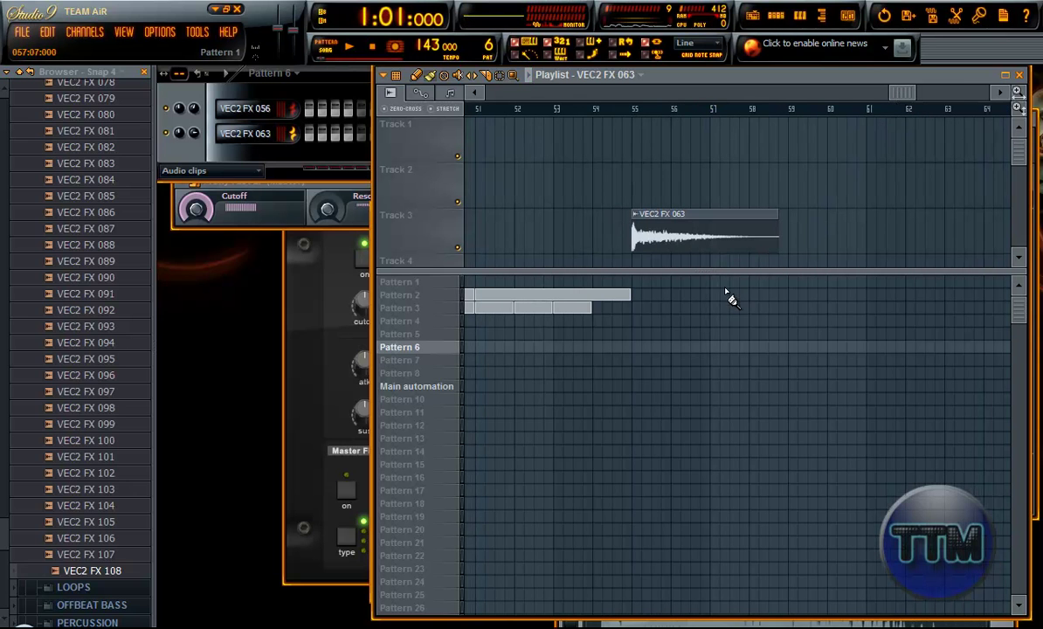
left_click(712, 296)
right_click(727, 297)
left_click_drag(896, 93, 913, 126)
left_click(654, 109)
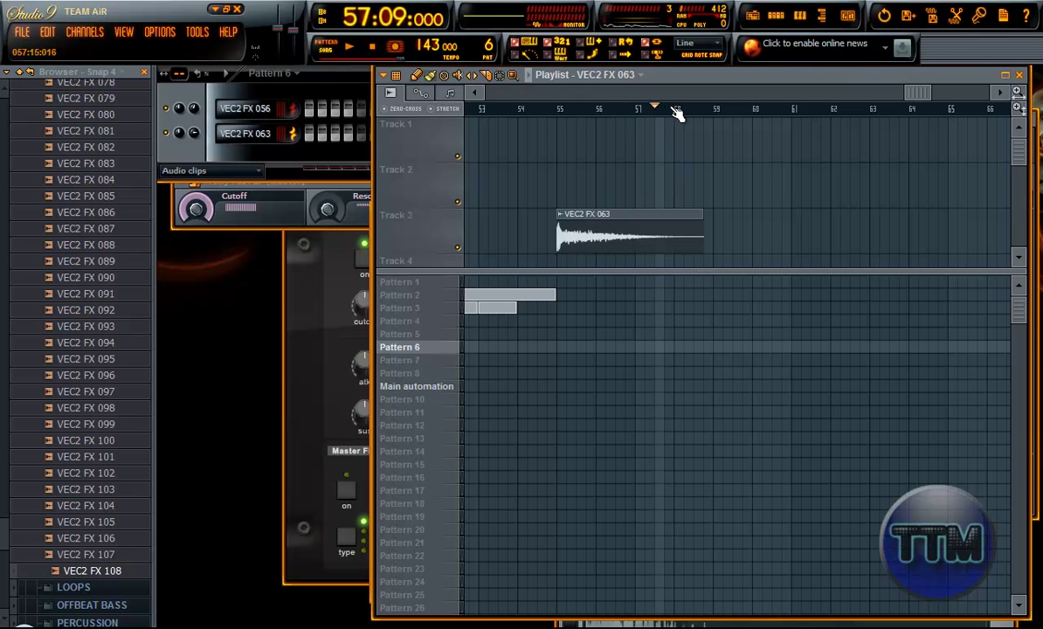
left_click(550, 108)
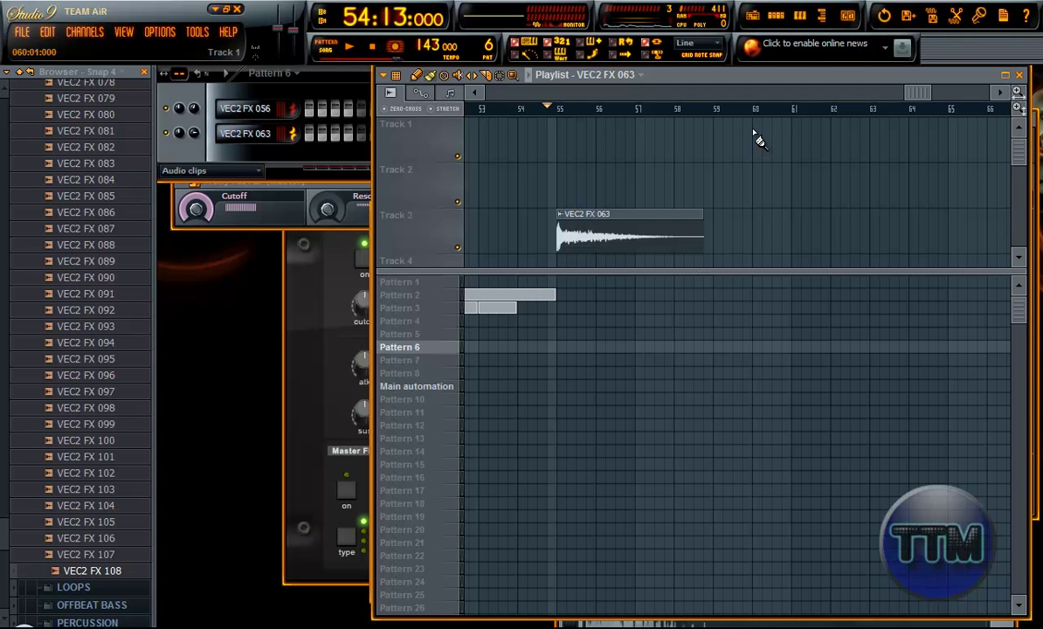
mouse_move(933, 91)
left_mouse_down()
mouse_move(886, 91)
mouse_move(921, 91)
left_mouse_up()
- Select and copy the upper melody notes from Pattern 2's reFX Nexus #2 piano roll
left_click(425, 297)
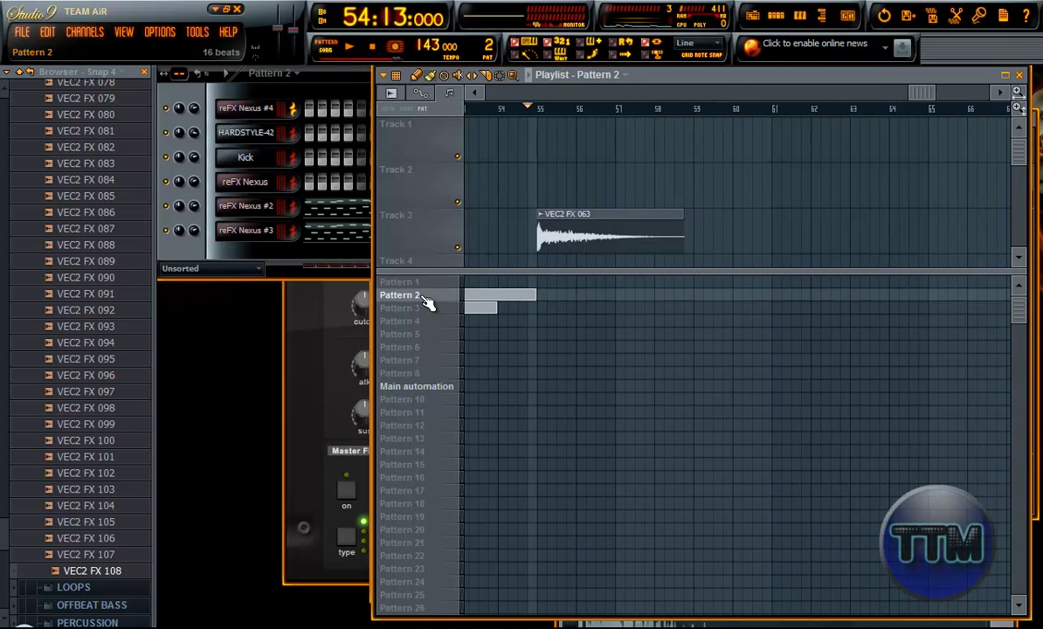
left_click(320, 212)
scroll(682, 460, "down", 4)
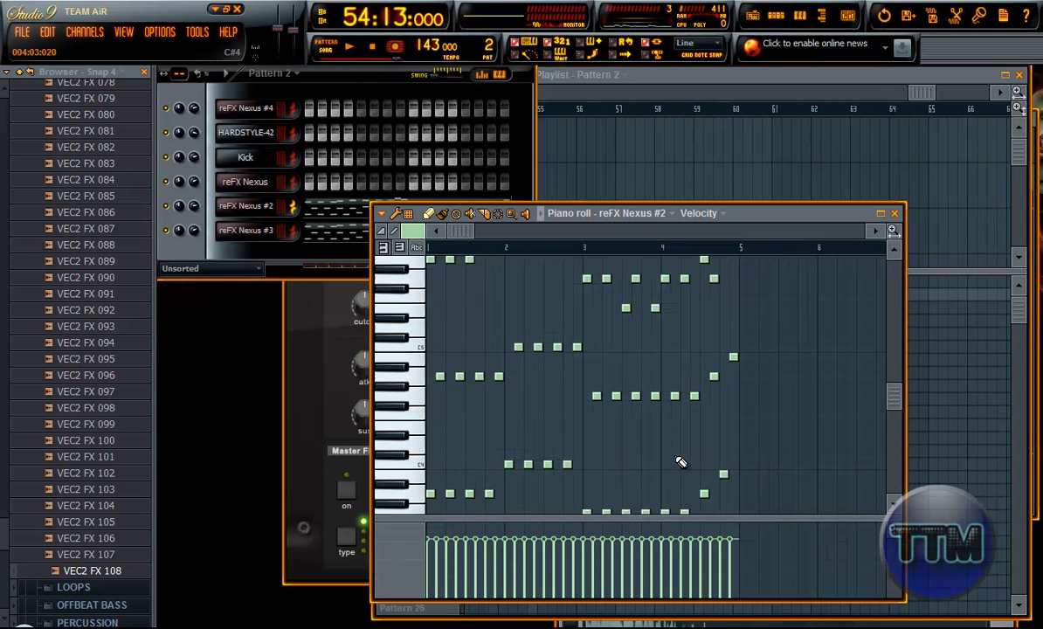
scroll(767, 397, "up", 6)
left_click_drag(765, 393, 276, 260)
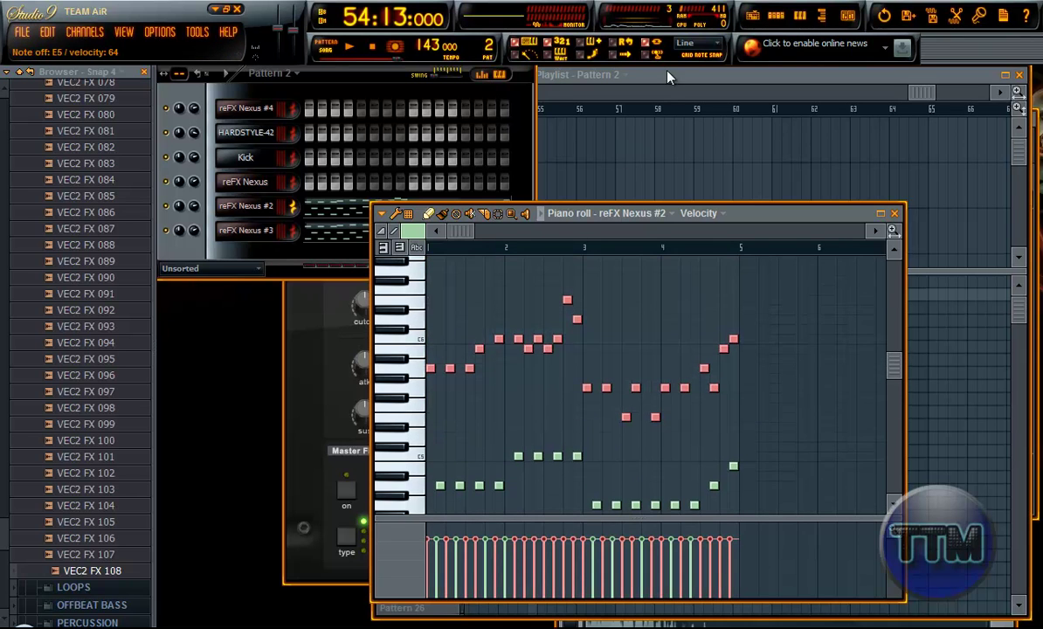
left_click(668, 77)
- Paste the copied melody notes into the reFX Nexus #2 piano roll of Pattern 7
left_click(409, 336)
left_click(407, 360)
left_click(412, 374)
left_click(407, 360)
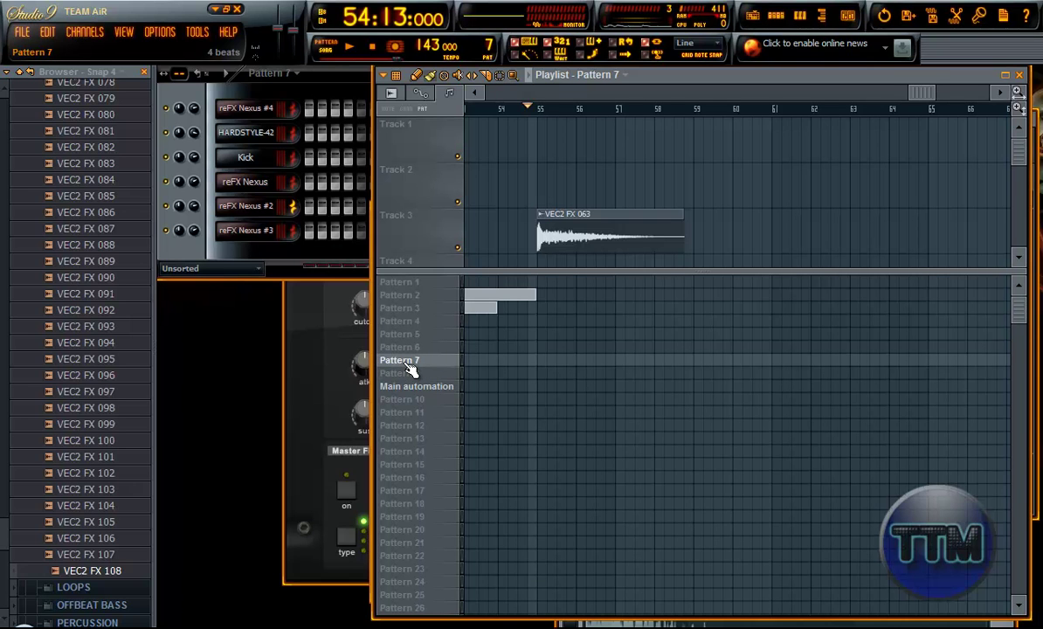
right_click(249, 211)
right_click(241, 207)
left_click(302, 205)
key("ctrl+v")
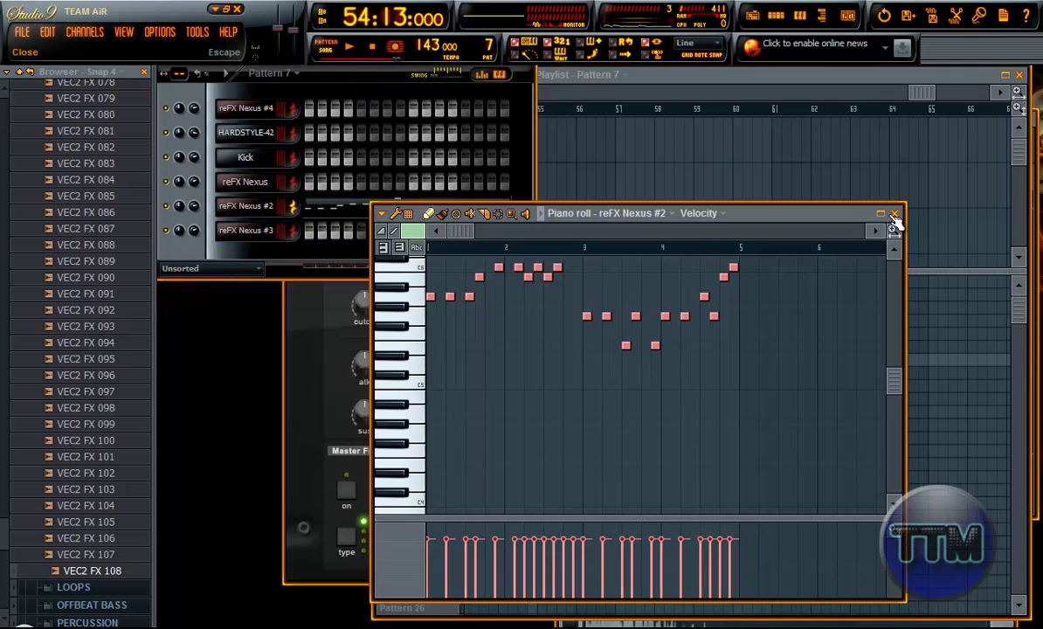
- Maximize the piano roll and play the pasted melody in pattern mode, stopping playback after listening
double_click(822, 209)
scroll(363, 196, "up", 2)
scroll(363, 195, "down", 2)
scroll(333, 246, "up", 2)
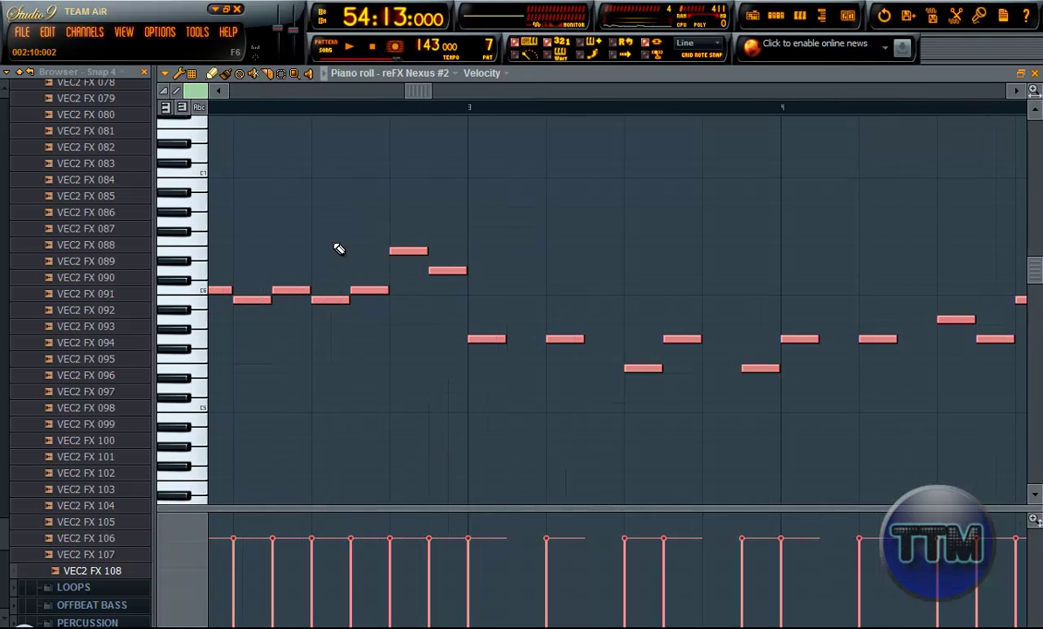
left_click_drag(1034, 91, 45, 91)
scroll(926, 83, "down", 2)
left_click_drag(427, 93, 255, 42)
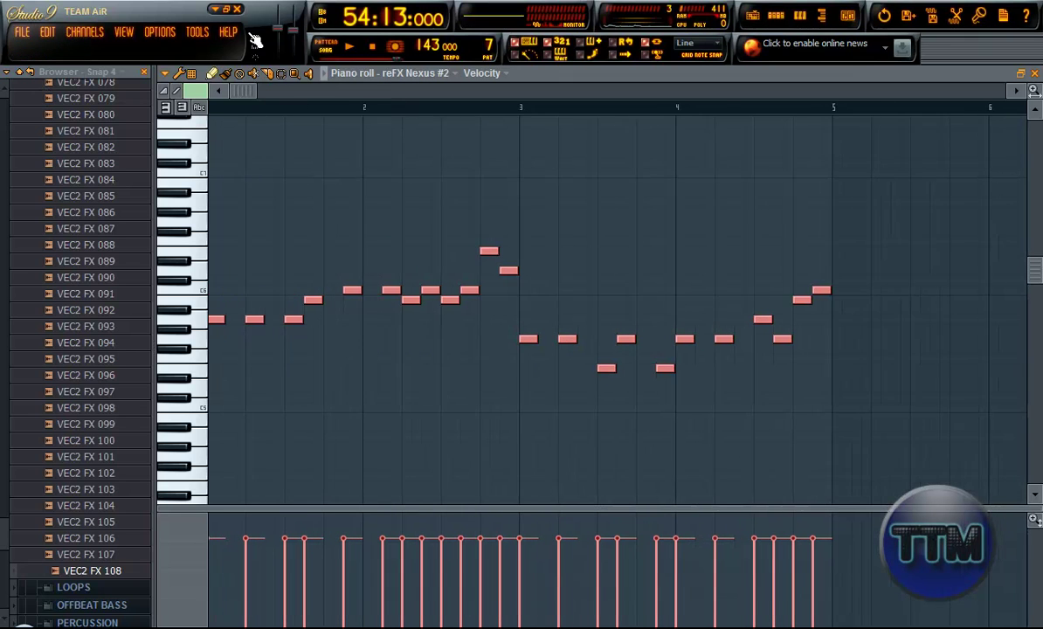
left_click(329, 49)
key("space")
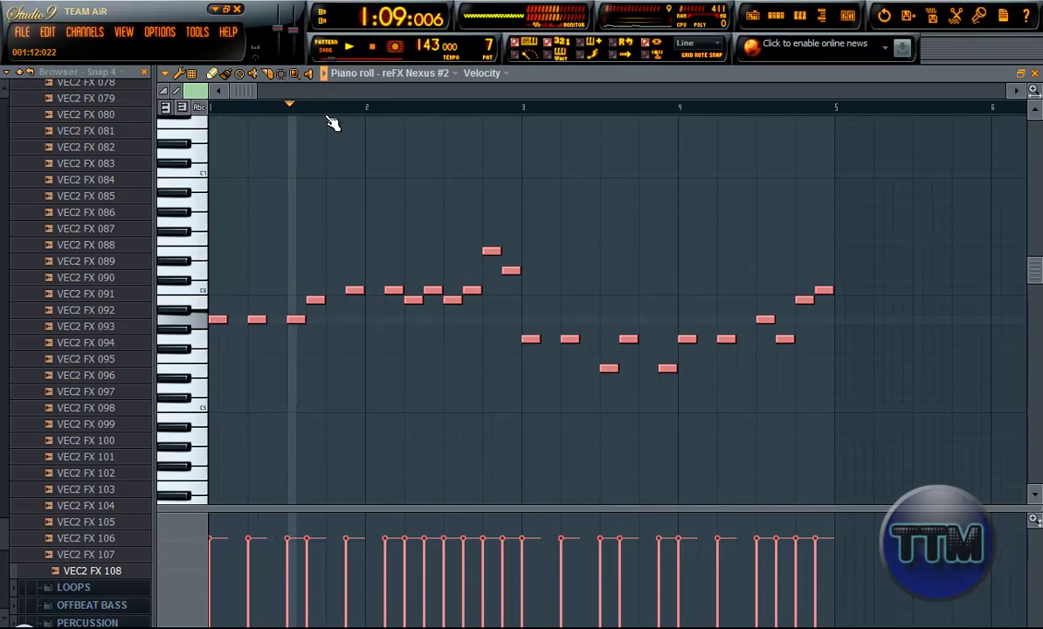
key("space")
key("space")
key("space")
- In bar 1, lower the step 9 note to G5 and the step 11 note to A5, and play the melody
left_click(291, 330)
left_click(294, 341)
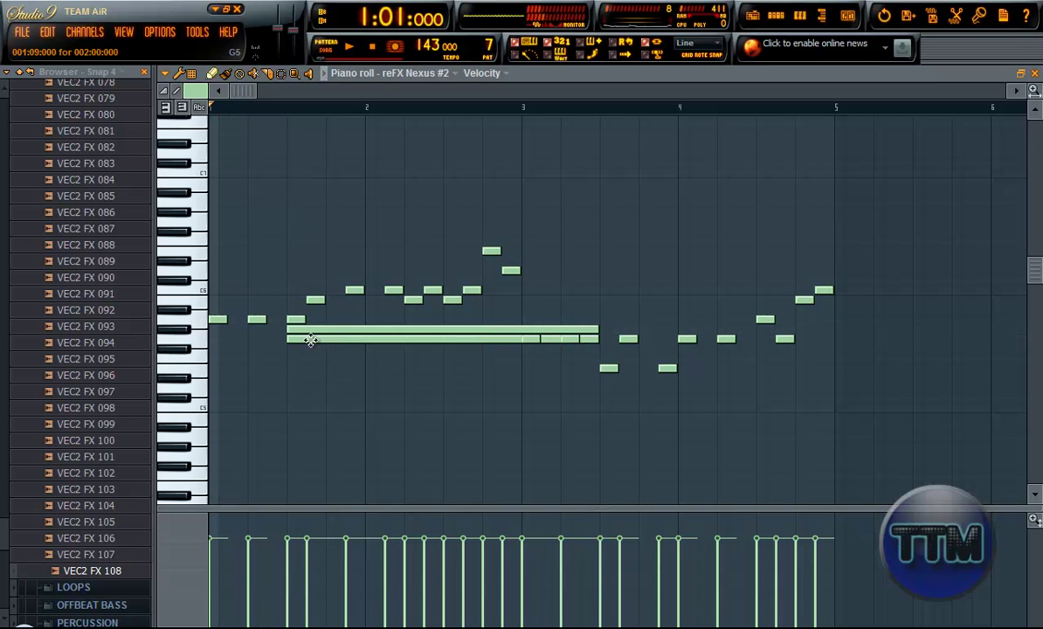
left_click_drag(597, 328, 261, 335)
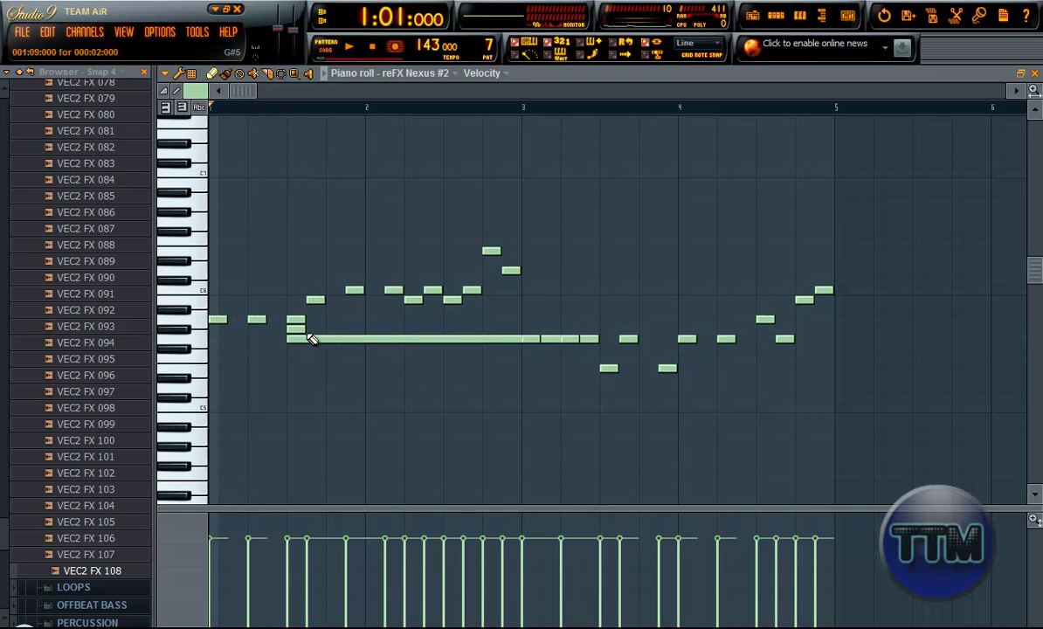
left_click_drag(589, 338, 338, 339)
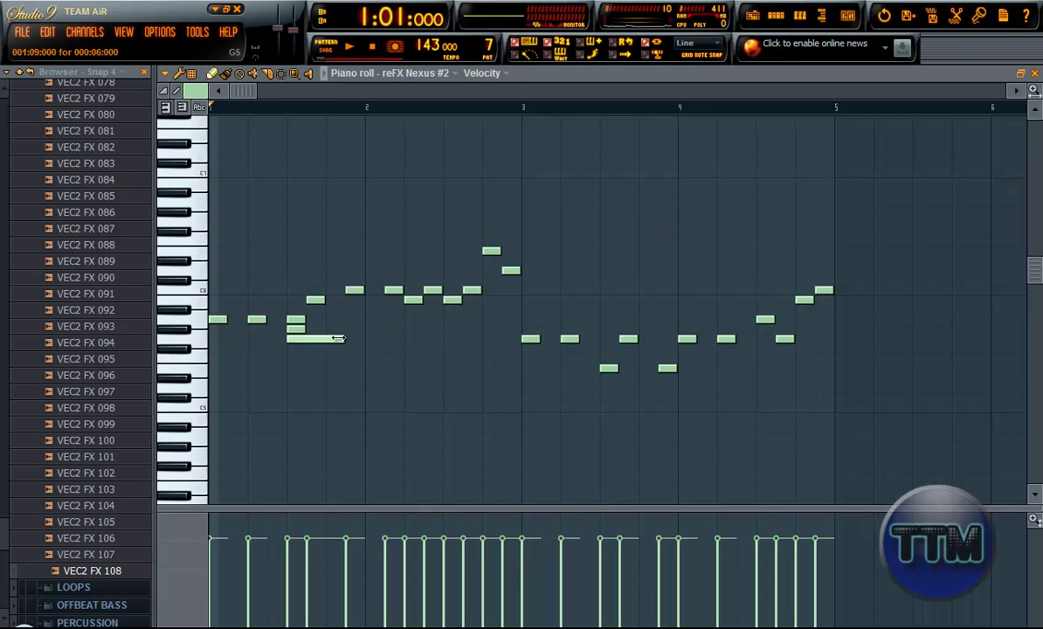
right_click(291, 330)
right_click(295, 319)
key("space")
key("space")
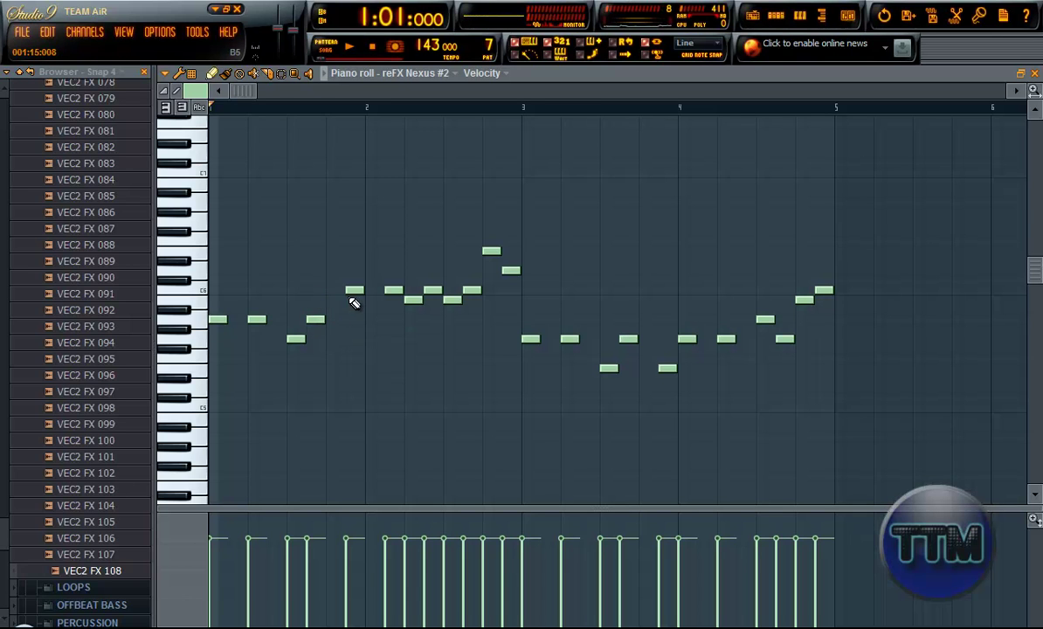
key("space")
key("space")
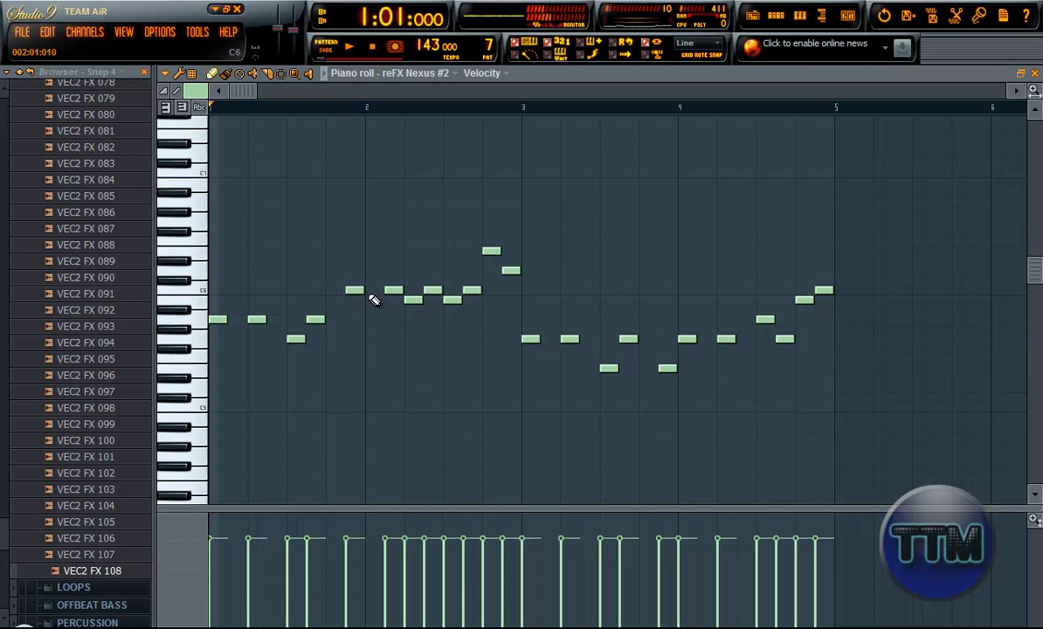
- Try A5 for the note at step 3 of bar 2, play the melody, and return that note to C6
left_click(384, 319)
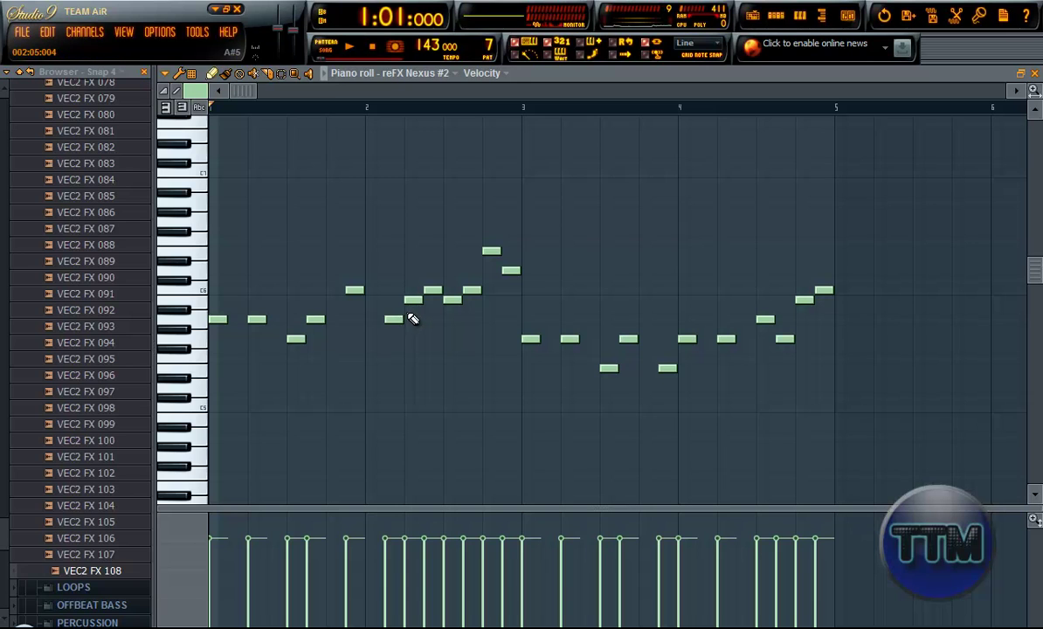
key("space")
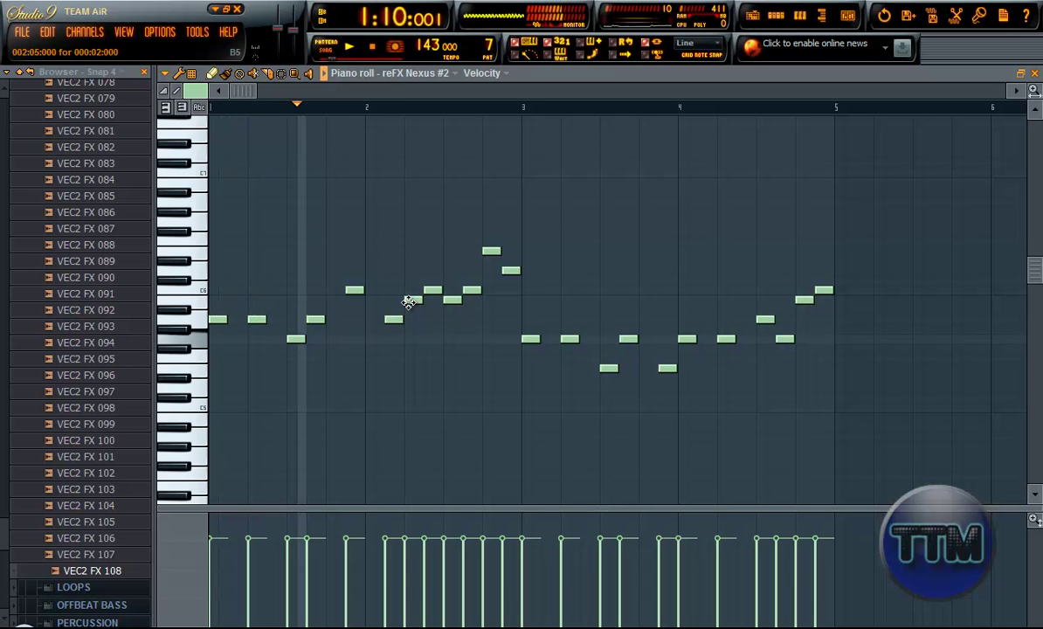
key("space")
left_click(390, 290)
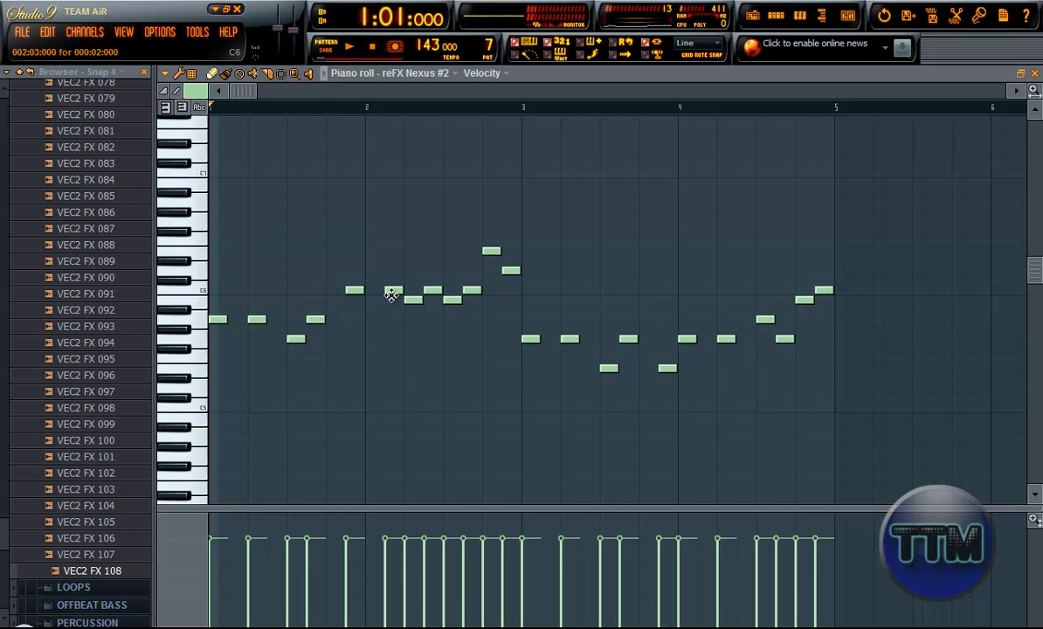
- Try A5 for the notes at steps 5 and 9 of bar 2, and play the melody
right_click(411, 300)
left_click(408, 329)
right_click(407, 329)
left_click(406, 321)
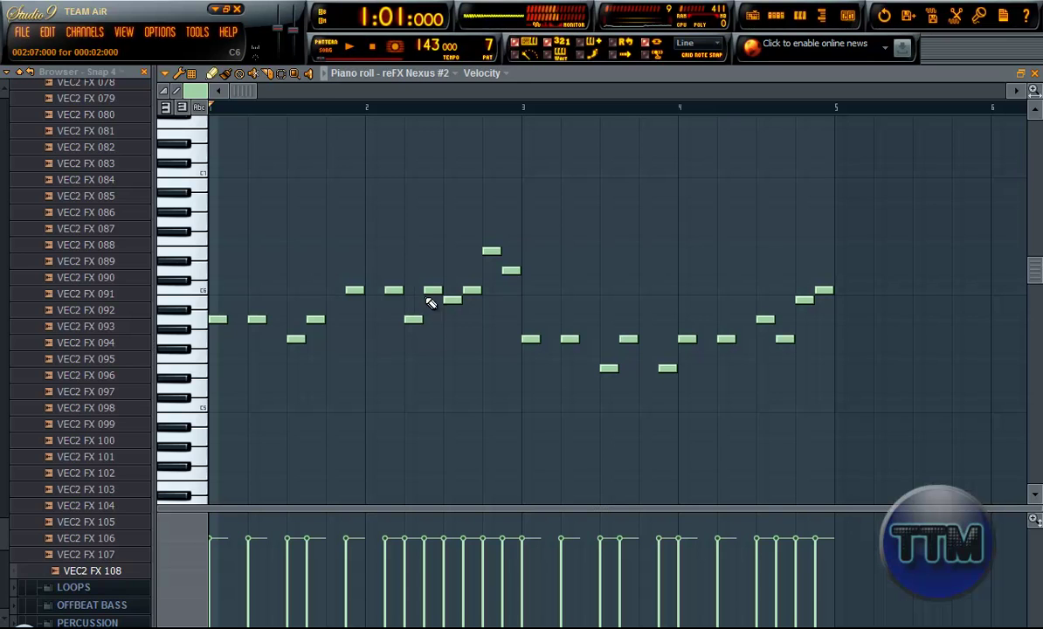
key("space")
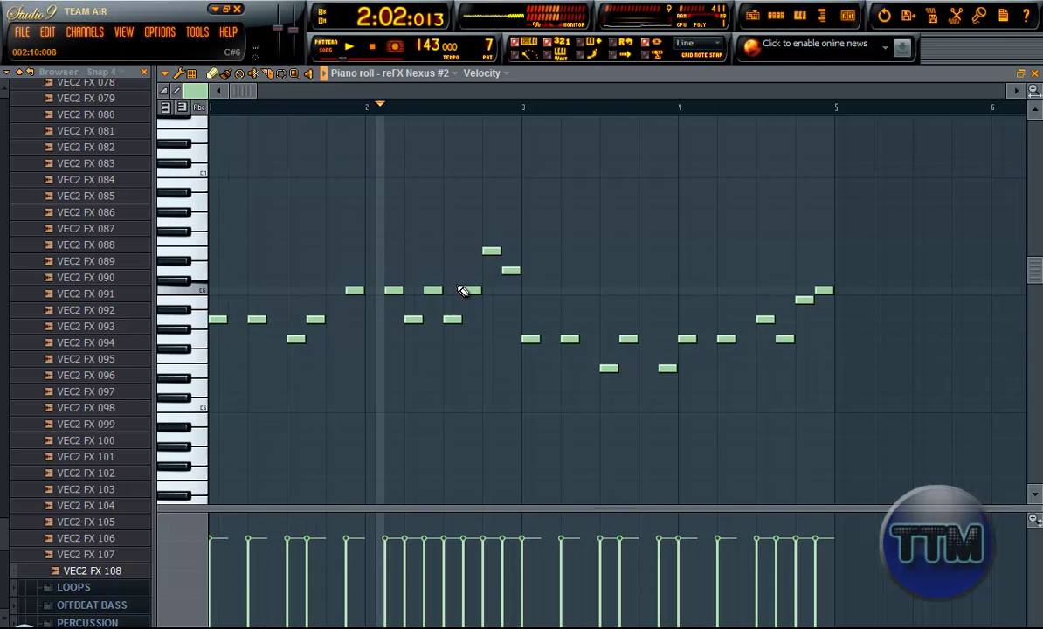
key("space")
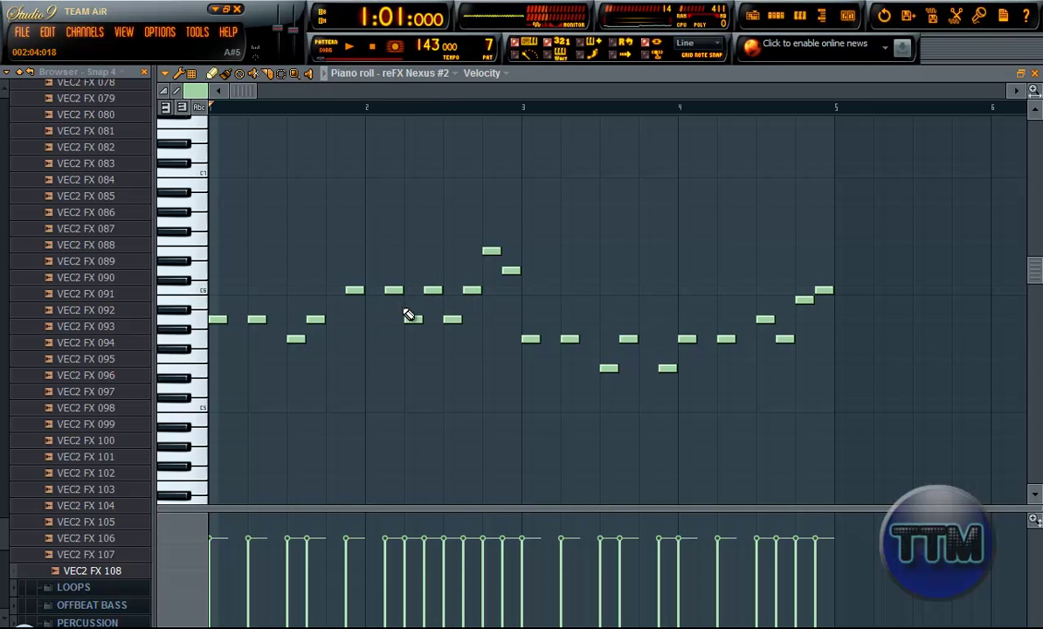
- Set bar 2's notes at steps 5 and 13 to B5, step 9 to D6 and step 15 to C6, and play the melody
left_click(413, 299)
left_click(490, 300)
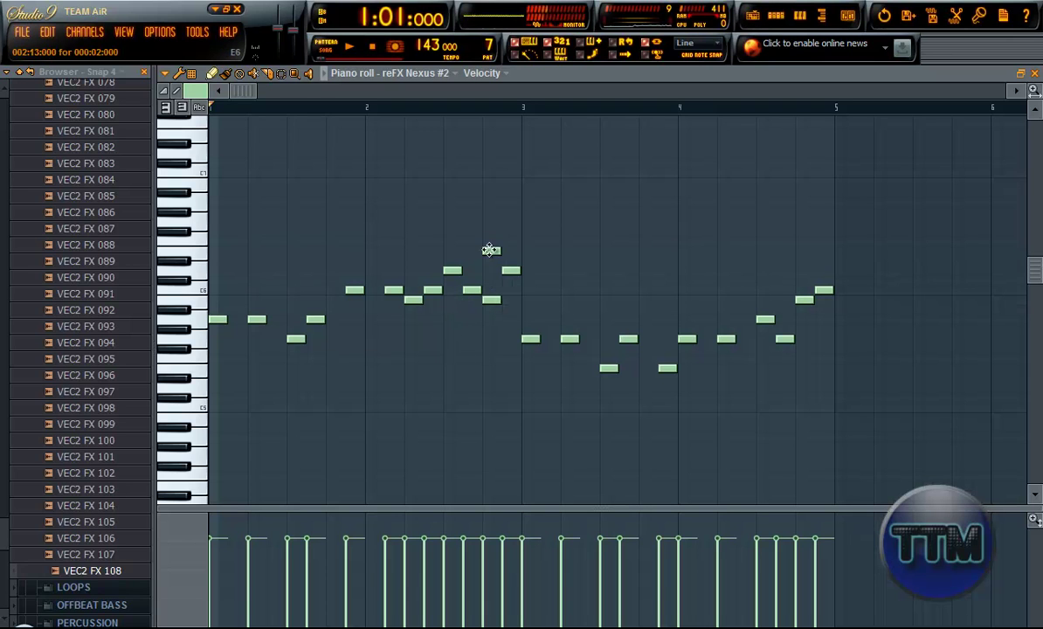
left_click(502, 289)
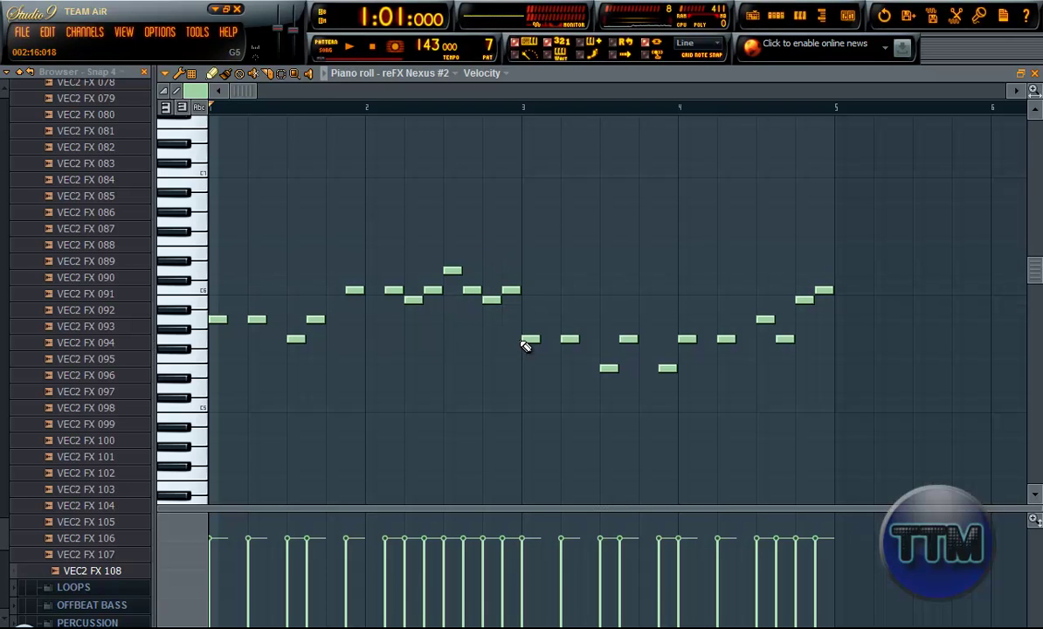
key("space")
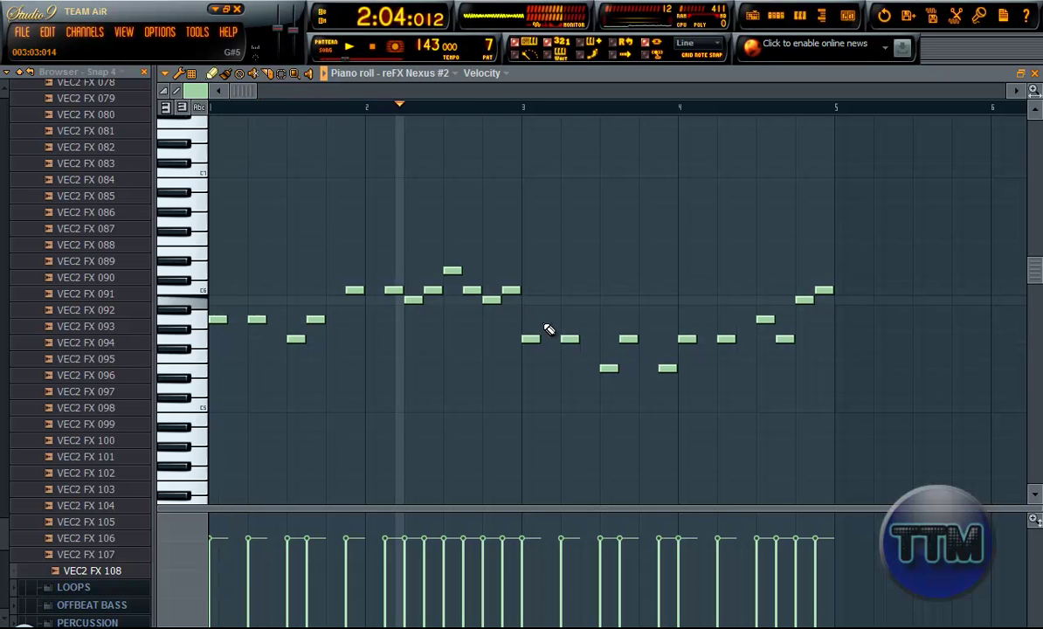
key("space")
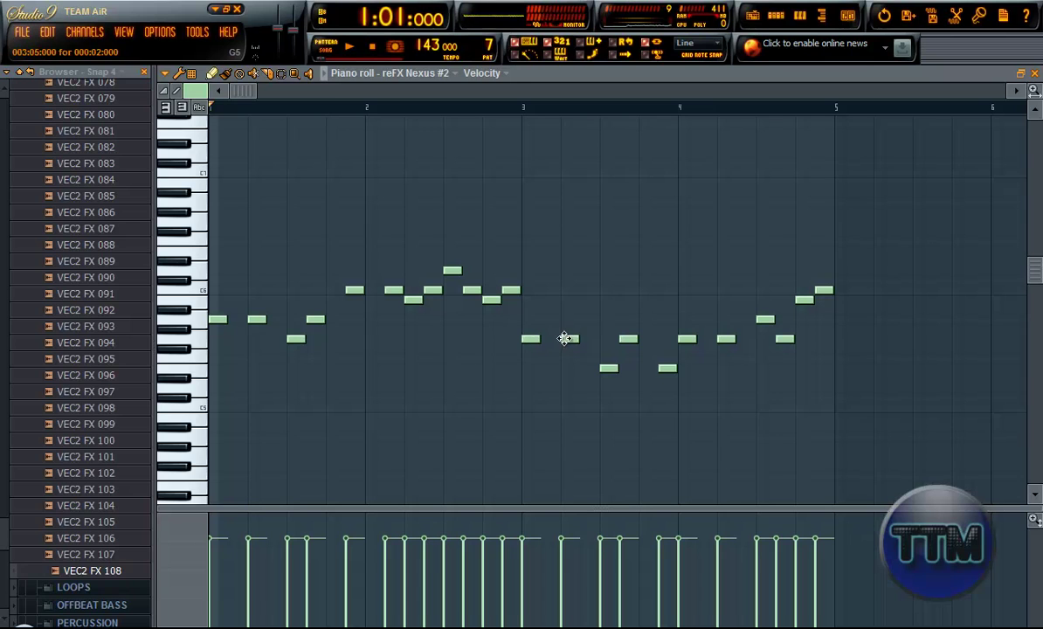
- In bar 3, add C6 at step 7, raise step 9 to D6 and step 15 to G5, and play from bar 3
left_click(583, 302)
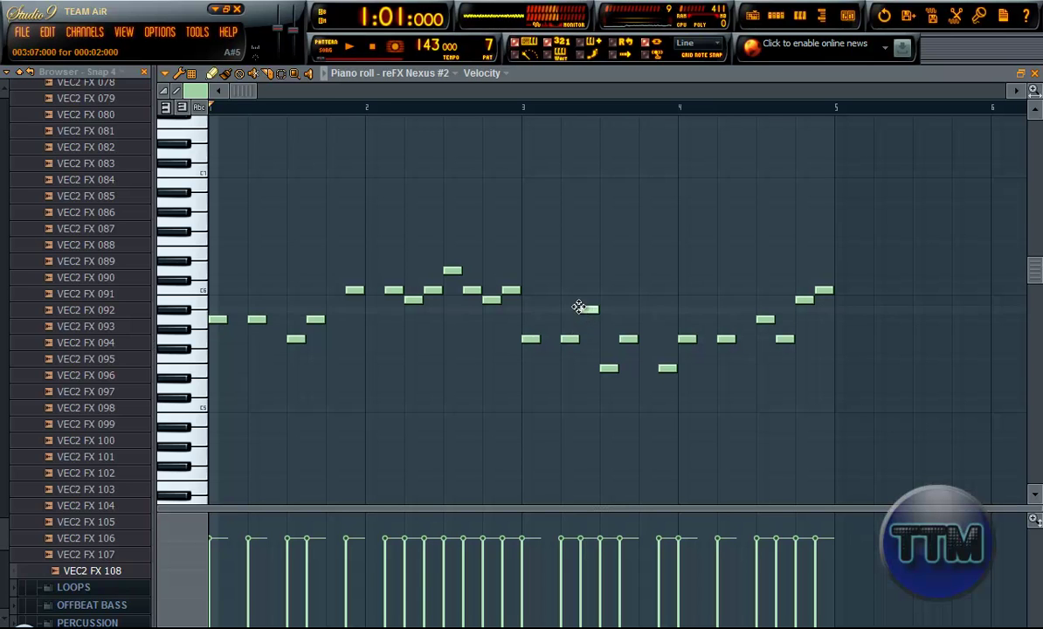
left_click_drag(604, 277, 604, 269)
left_click_drag(609, 372, 618, 338)
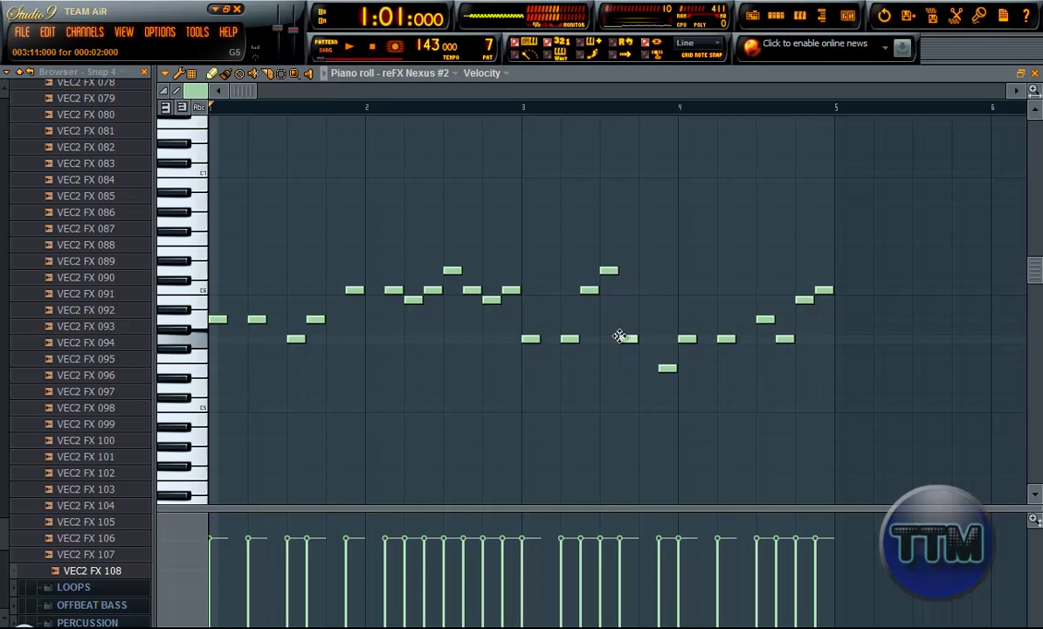
left_click(662, 342)
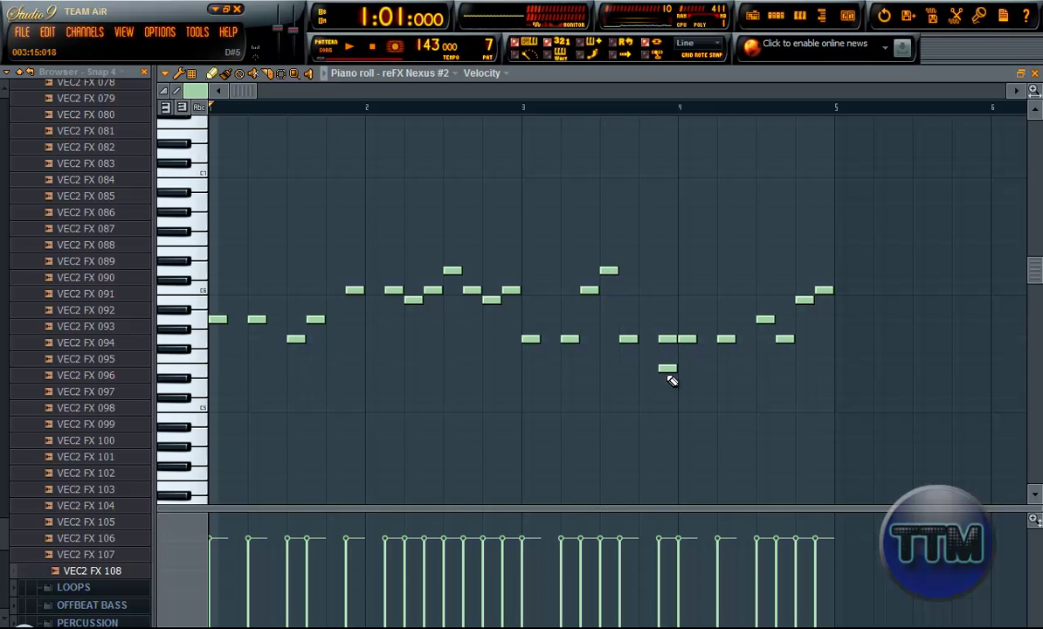
left_click(515, 108)
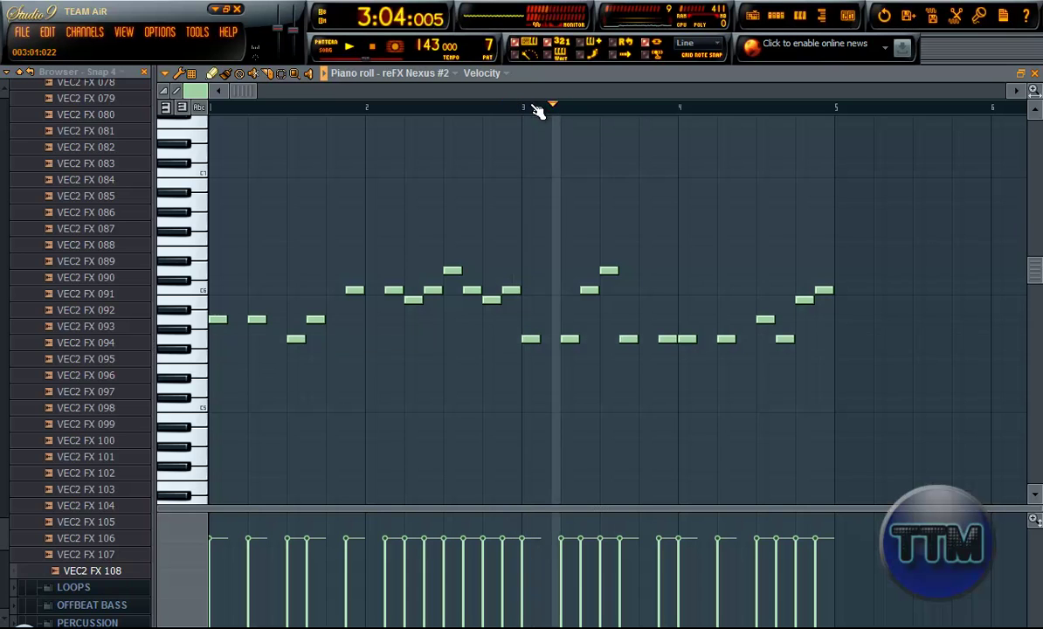
- Play the melody around bar 2, and in bar 3 move C6 to step 9, D6 to step 11 and the G5 after them to step 13
left_click(437, 108)
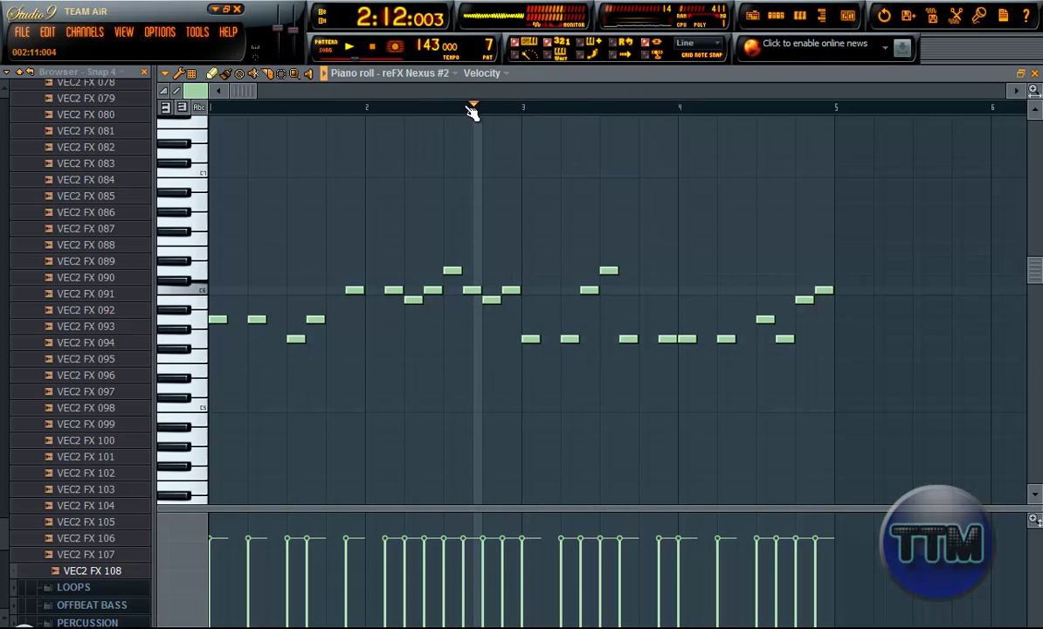
key("space")
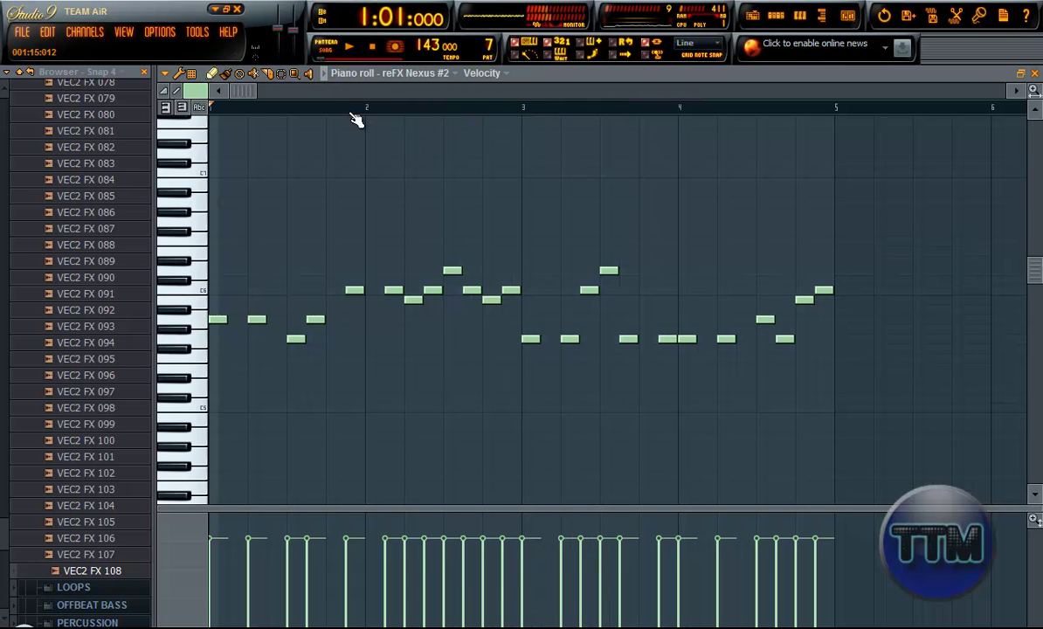
left_click(348, 108)
key("space")
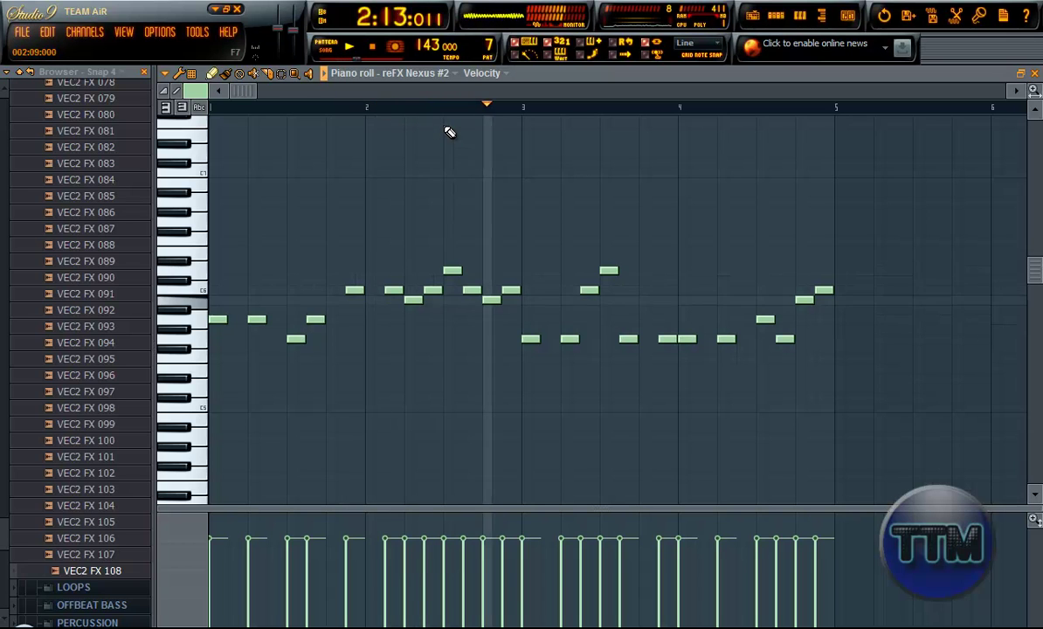
key("space")
key("space")
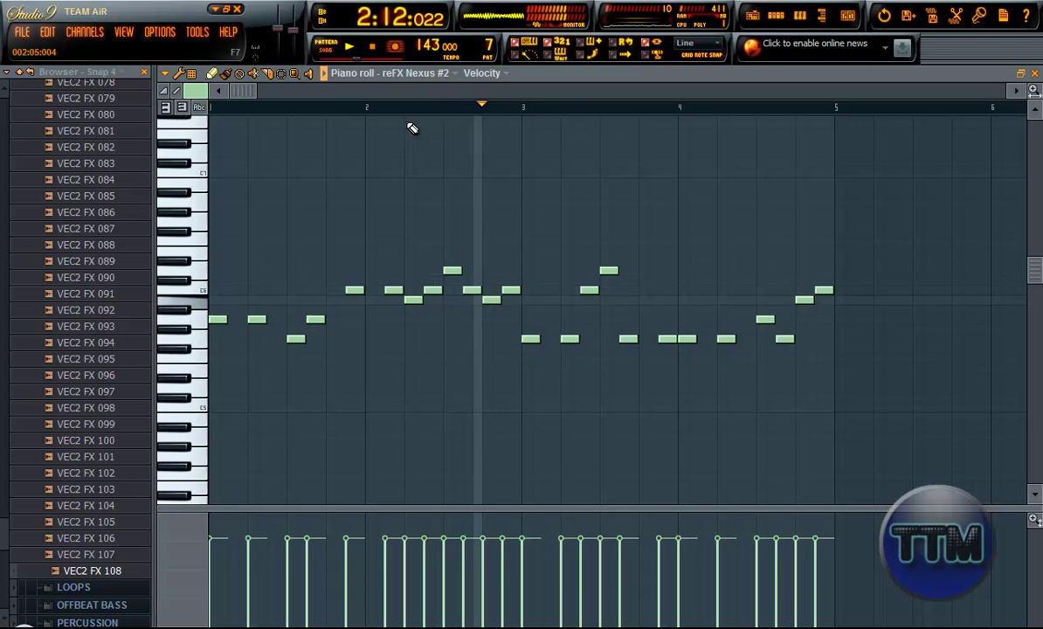
key("space")
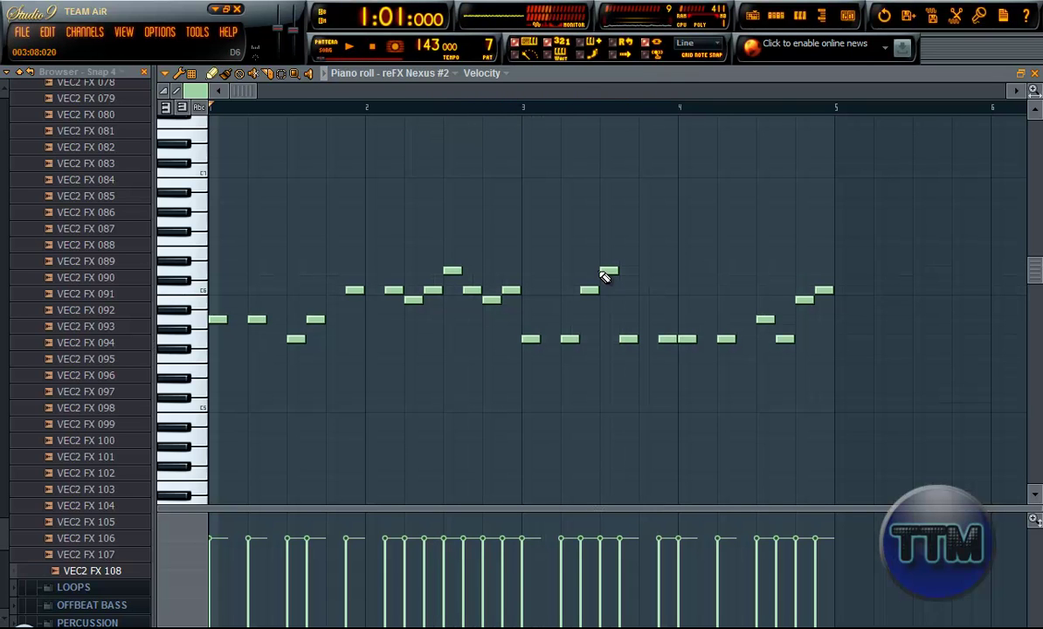
left_click_drag(587, 293, 624, 270)
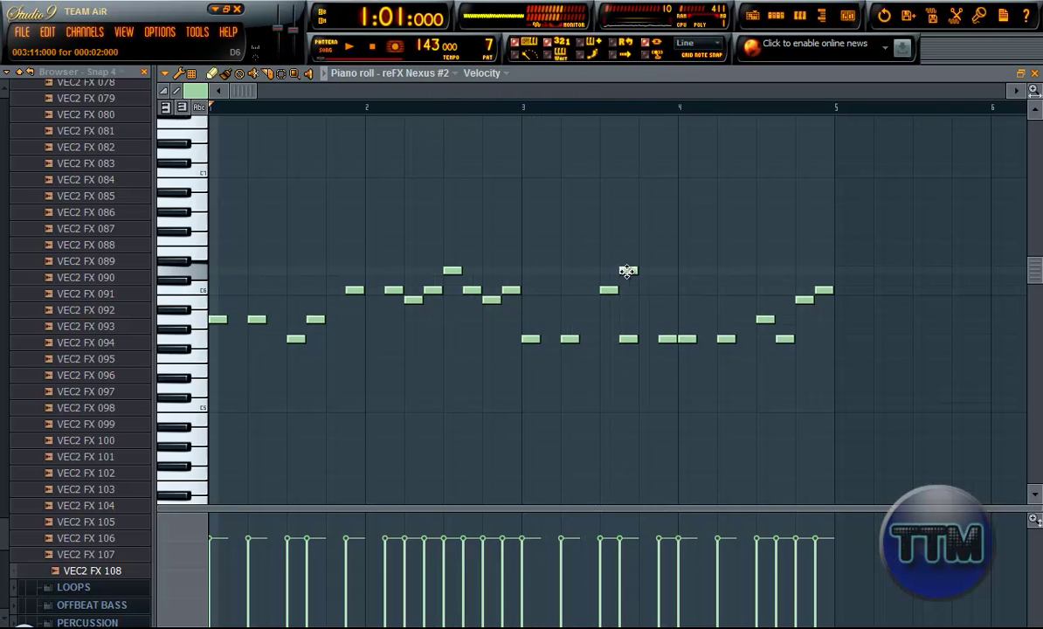
left_click_drag(624, 340, 643, 340)
- Move the entire melody from reFX Nexus #2 into the reFX Nexus #3 piano roll and play it
left_click_drag(954, 366, 218, 198)
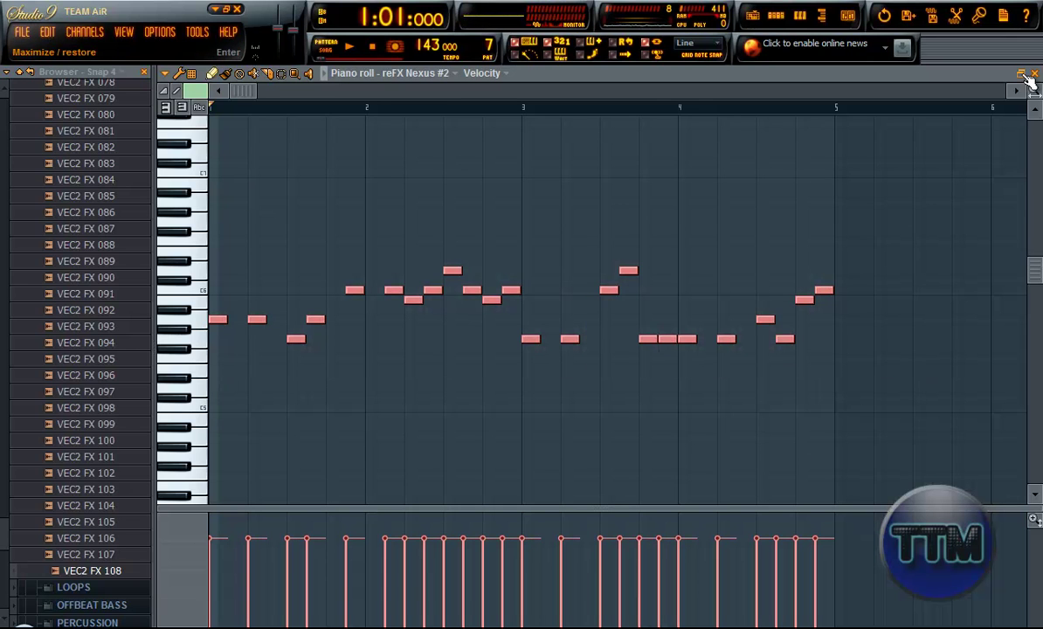
key("Delete")
left_click(1029, 80)
right_click(275, 228)
left_click(306, 233)
key("ctrl+v")
left_click(884, 213)
key("space")
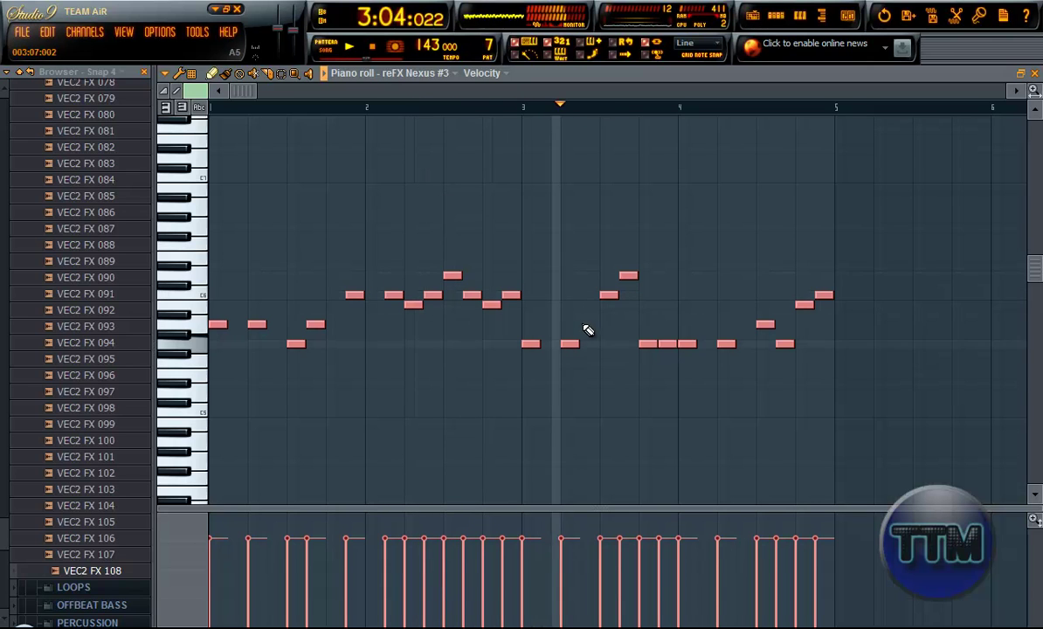
key("space")
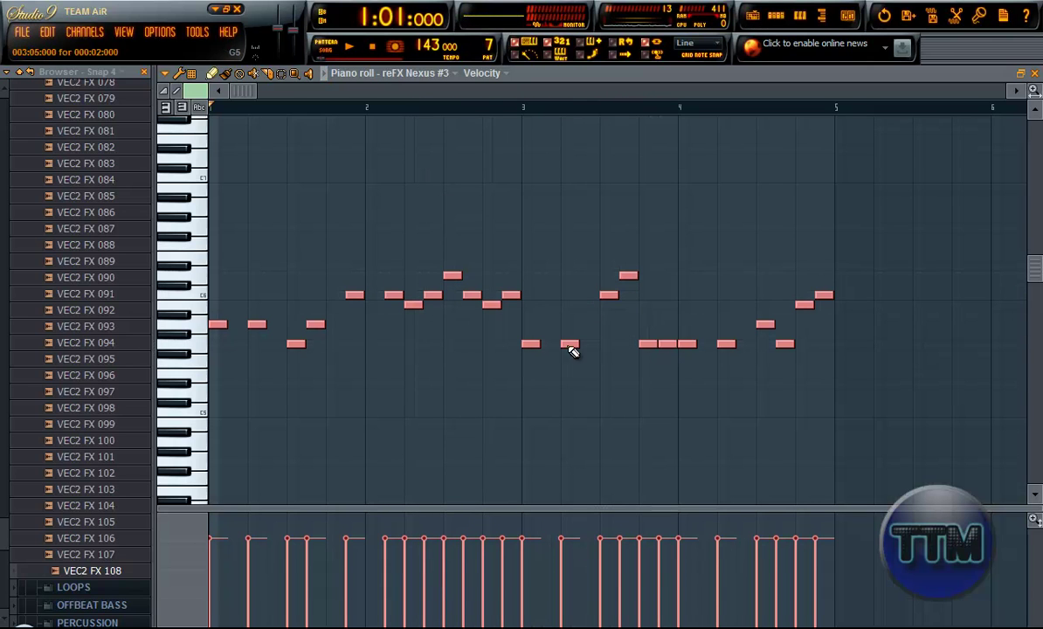
- Deselect the notes, lower the note at step 9 of bar 3 to B5, and play from bar 3
left_click(604, 306)
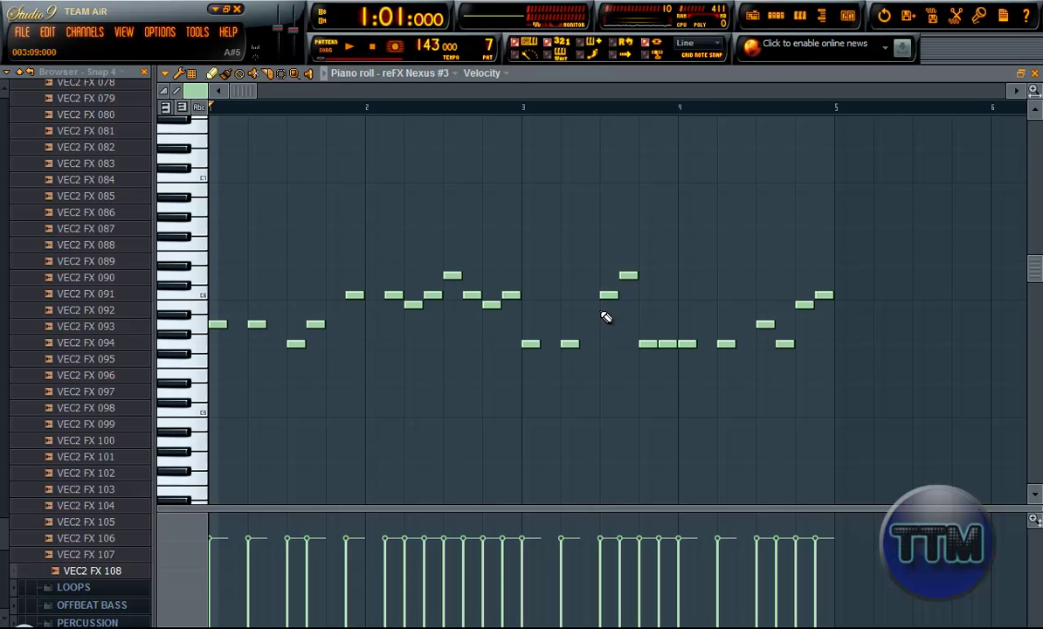
left_click(600, 305)
left_click(528, 106)
key("space")
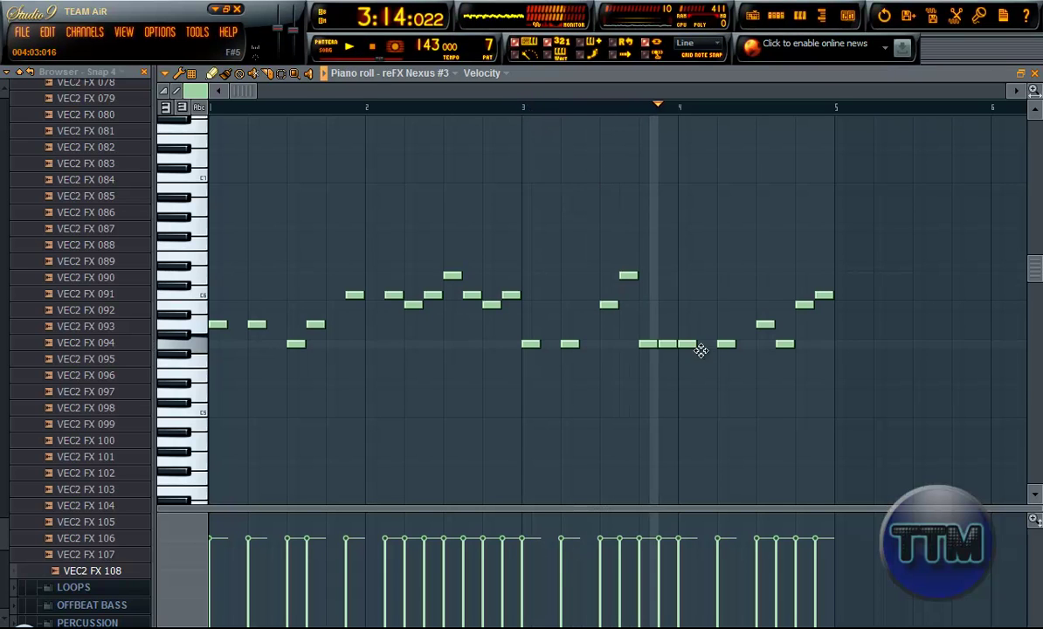
key("space")
- Delete the G5 at step 13 of bar 3 and play the melody from bar 3
right_click(648, 345)
left_click(523, 106)
key("space")
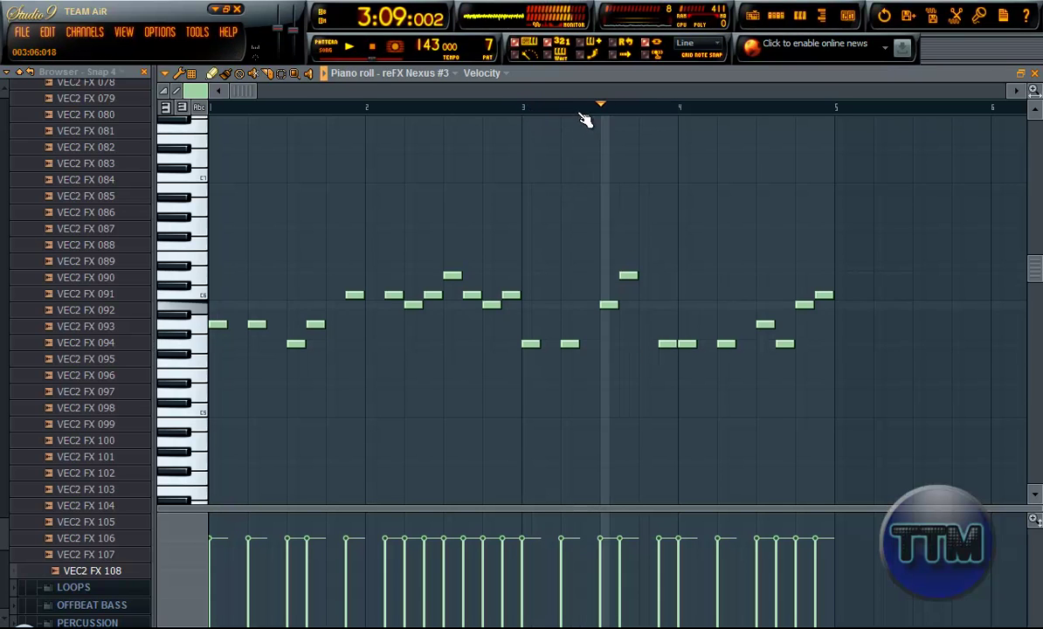
key("space")
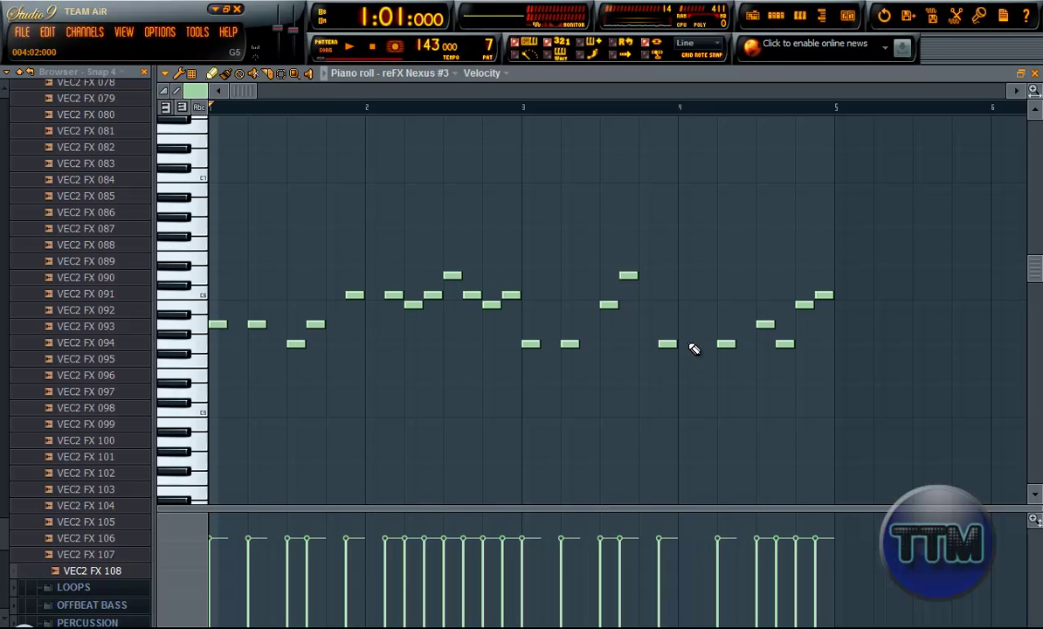
- Rework bar 4 as G5 at step 3, A5 at 7, G5 at 9, A5 at 11 and B5 at 13, and play from bar 3
left_click(739, 324)
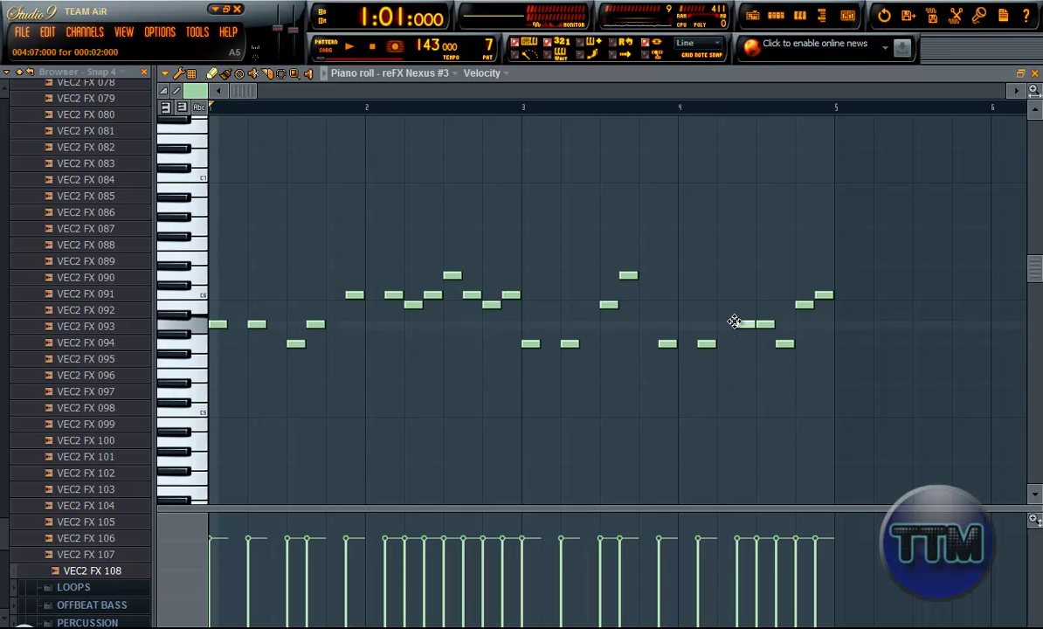
left_click(783, 325)
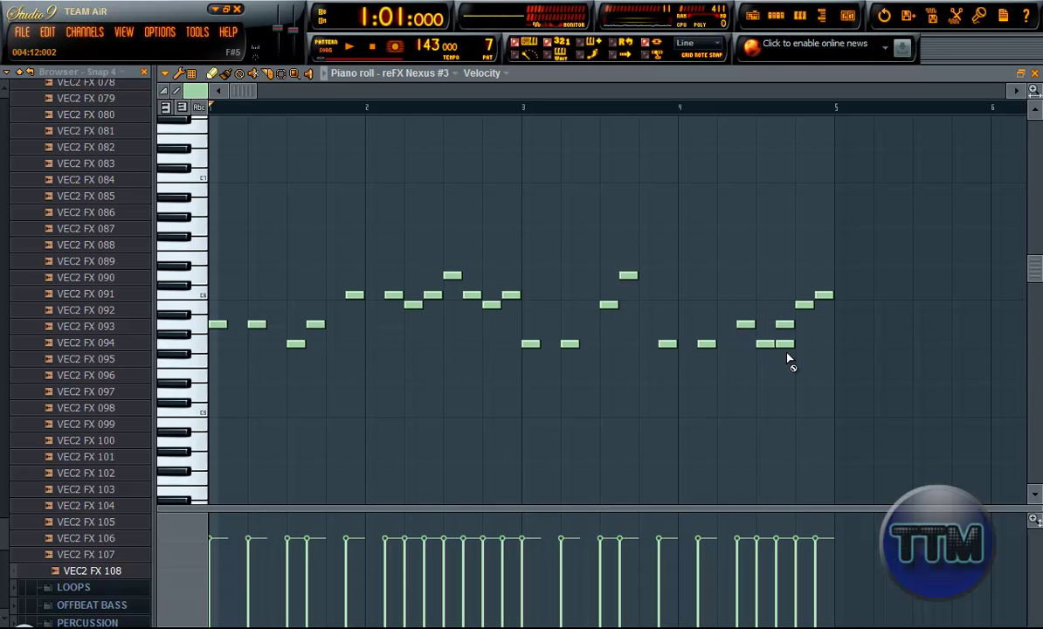
right_click(818, 294)
key("space")
left_click(528, 105)
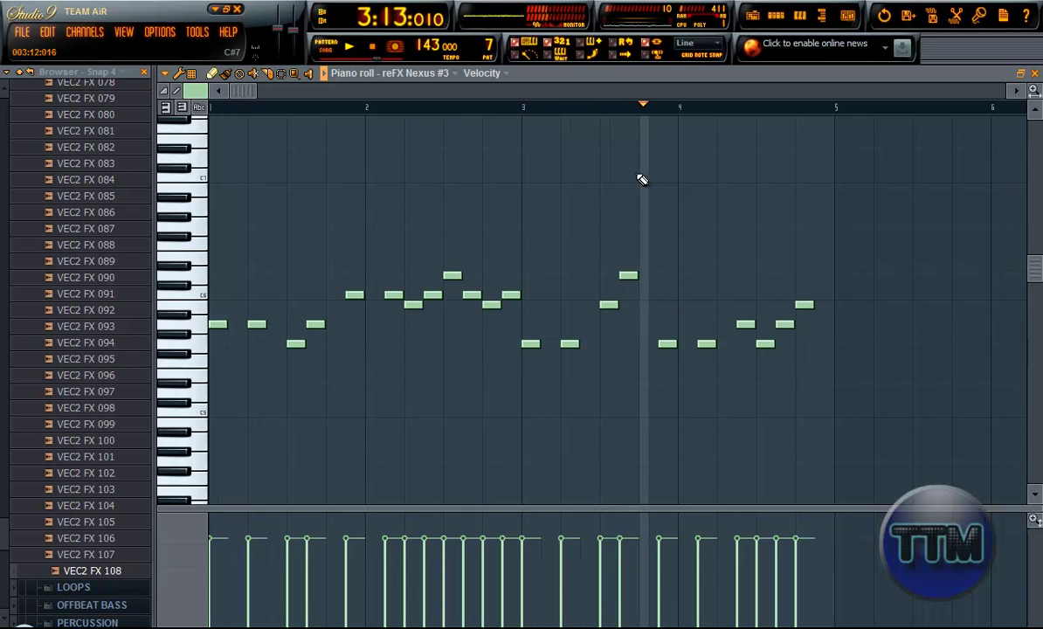
key("space")
- Shift bar 4's last four notes to start at step 9, add G5 at step 7, and play from bar 3
left_click_drag(725, 281, 830, 407)
left_click_drag(744, 325, 762, 326)
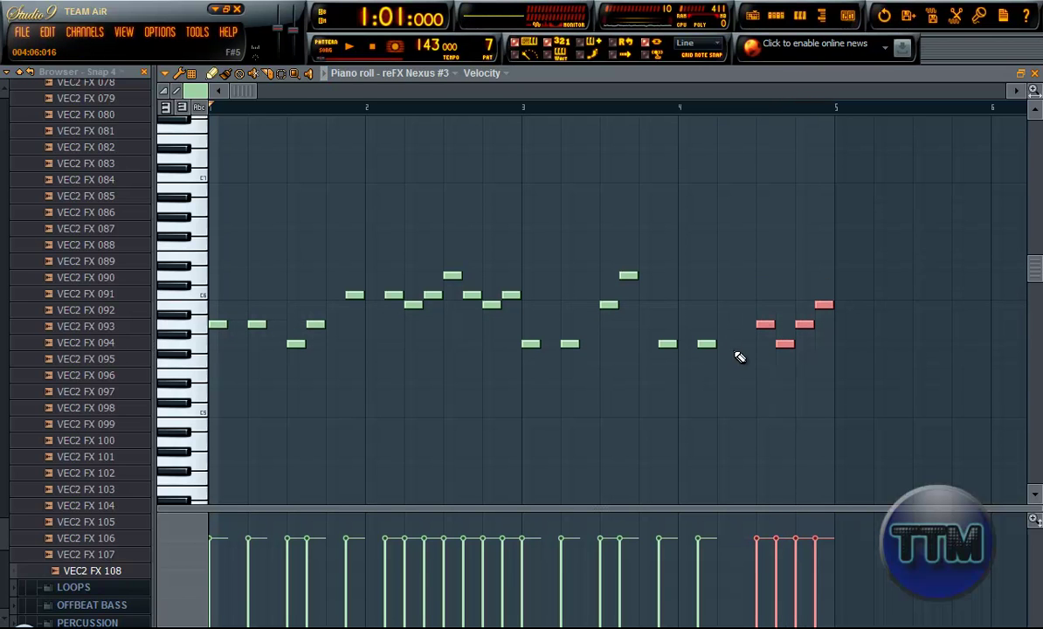
left_click(736, 353)
key("space")
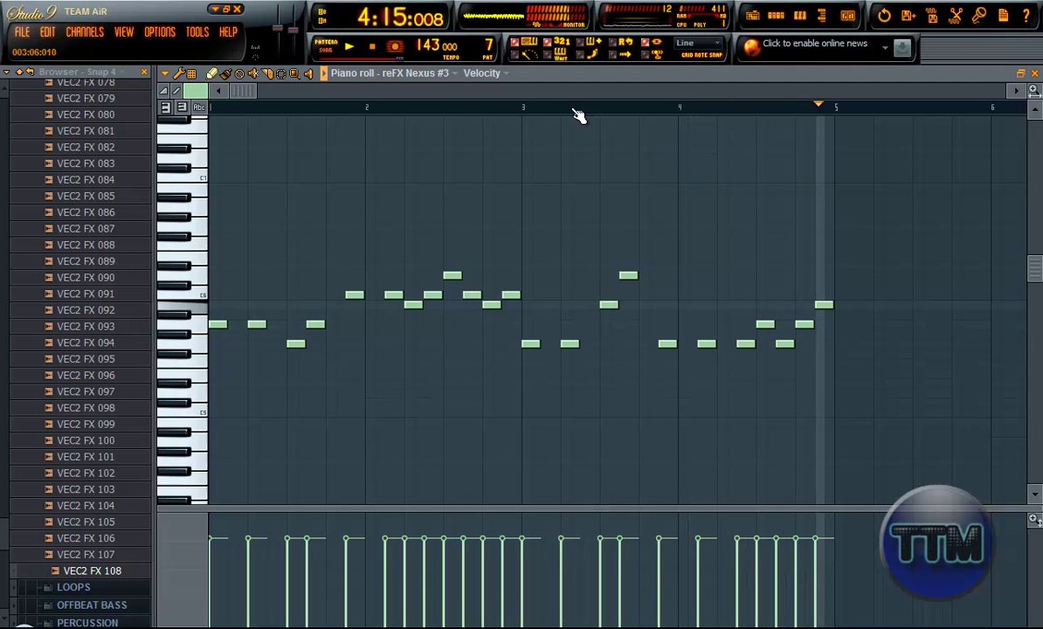
left_click(524, 109)
key("space")
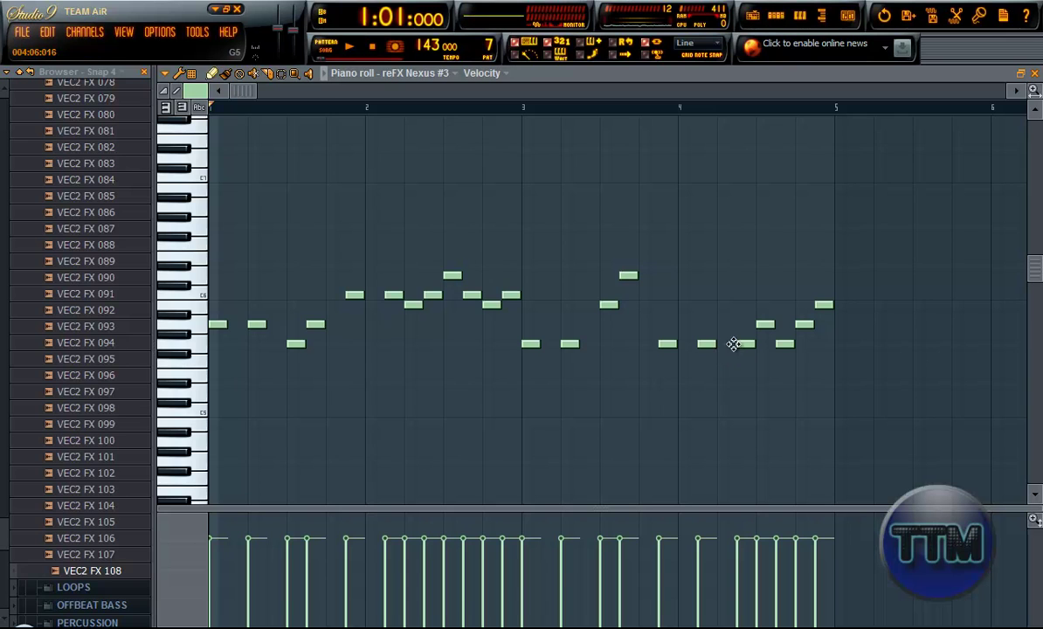
- Play the melody repeatedly from the end of bar 3 to check bar 4's closing phrase
mouse_move(744, 342)
left_mouse_down()
mouse_move(756, 344)
mouse_move(745, 344)
left_mouse_up()
left_click(652, 107)
key("space")
key("space")
scroll(747, 345, "up", 1)
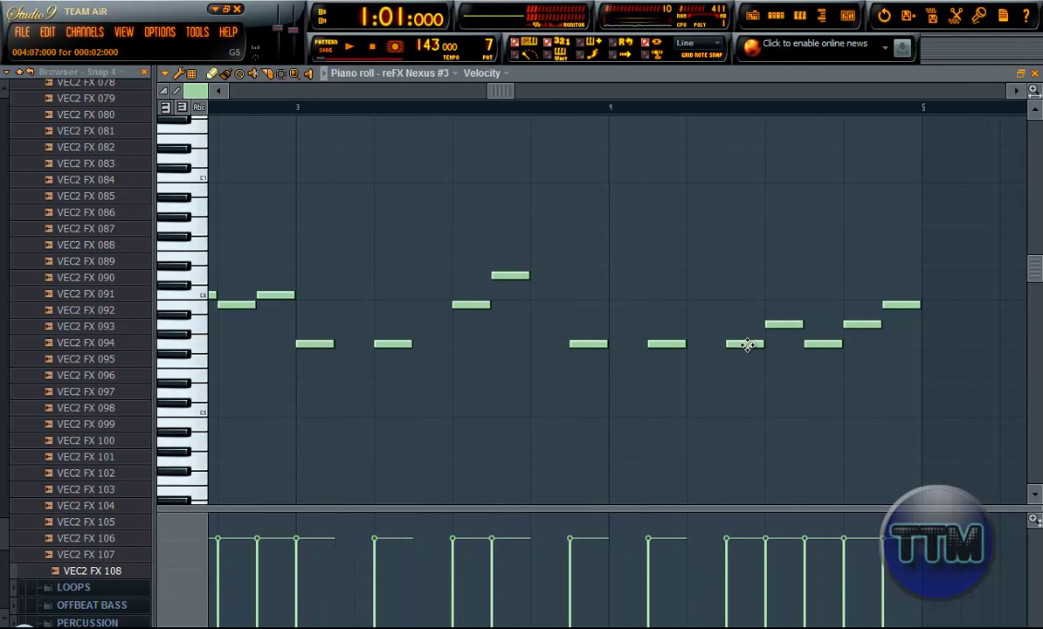
left_click(550, 107)
key("space")
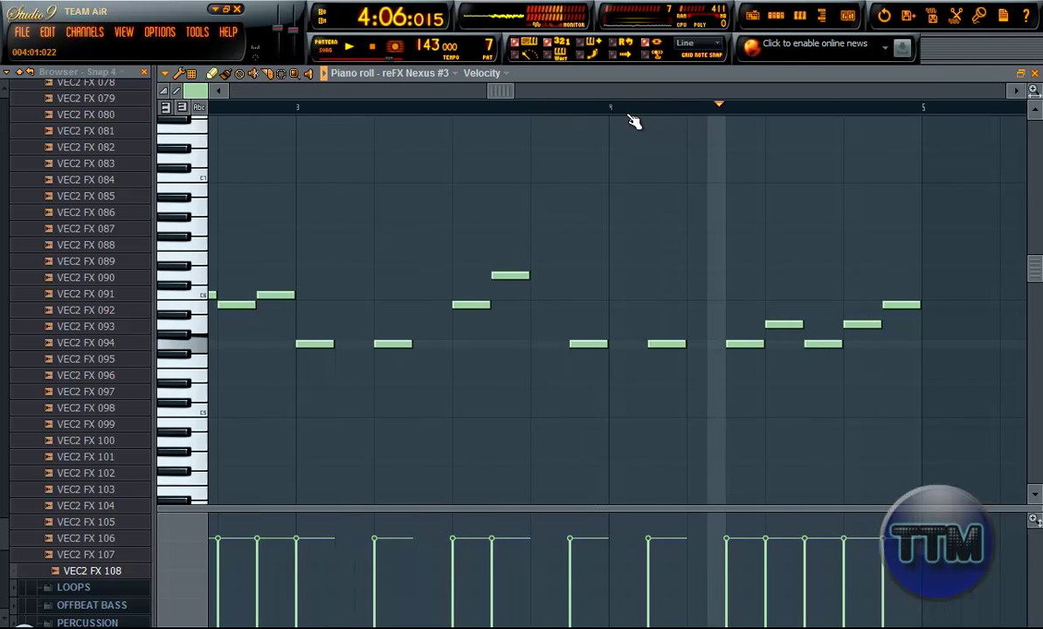
key("space")
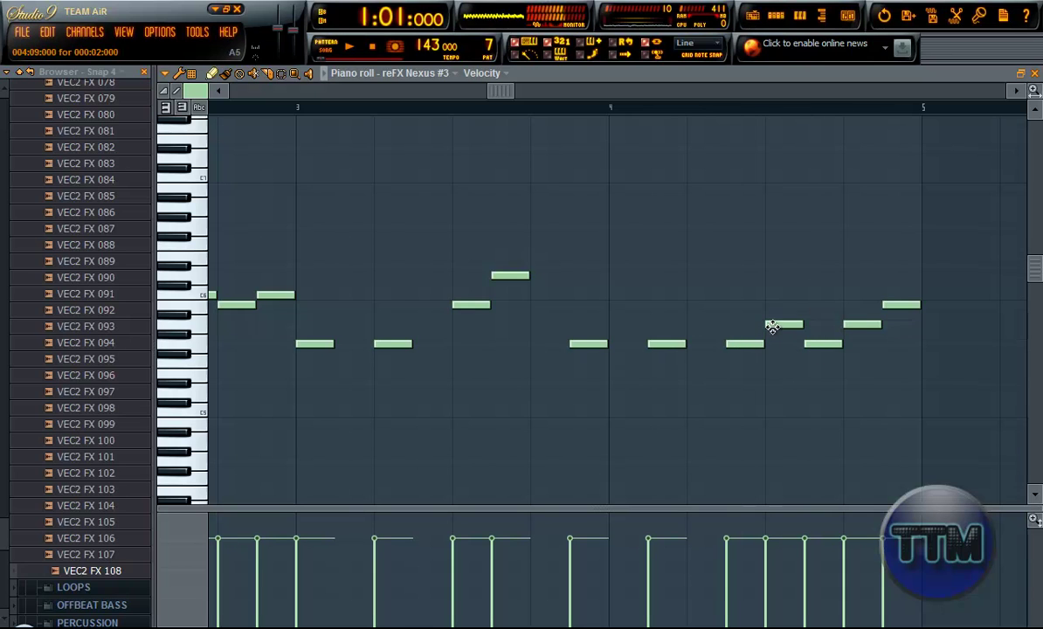
- In bar 4, raise the note at step 13 to B5 and the note at step 15 to C6
left_click(853, 305)
left_click_drag(899, 303, 899, 294)
scroll(512, 126, "down", 1)
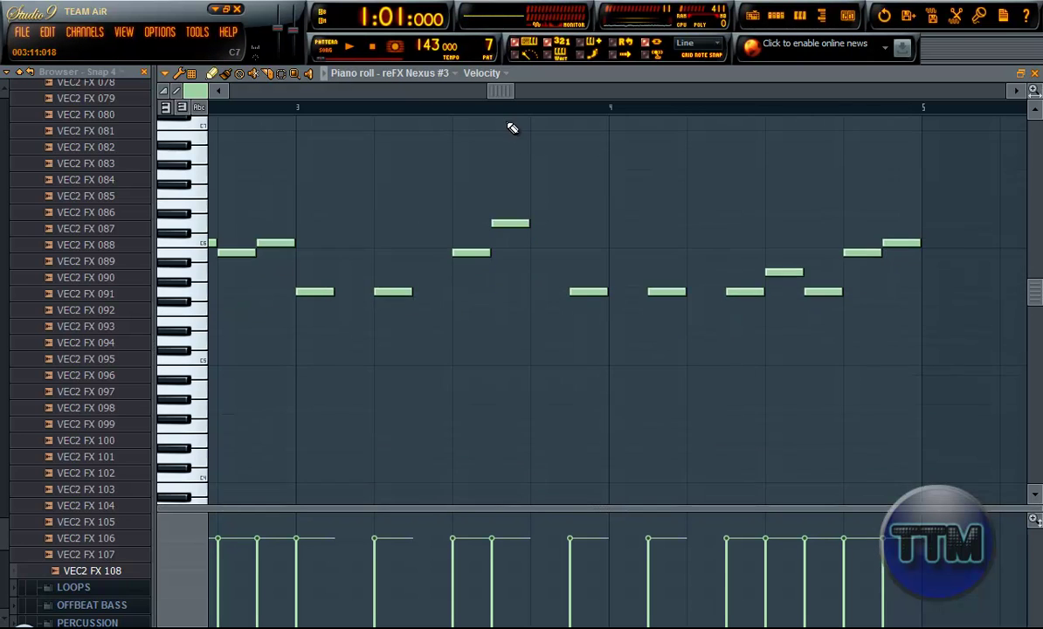
left_click_drag(501, 91, 435, 92)
scroll(454, 256, "down", 4)
scroll(345, 270, "up", 5)
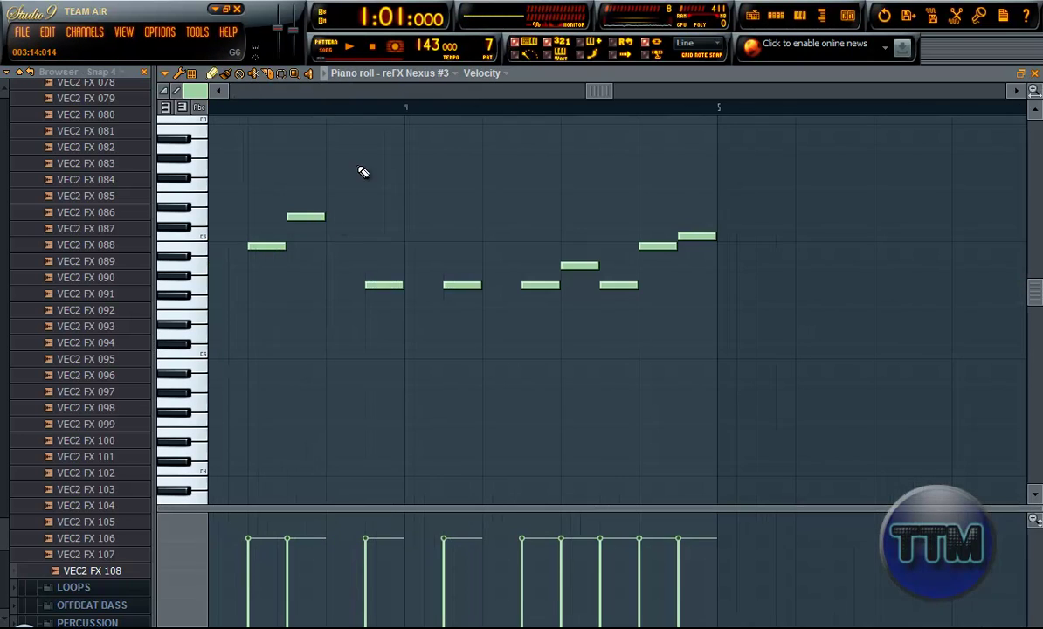